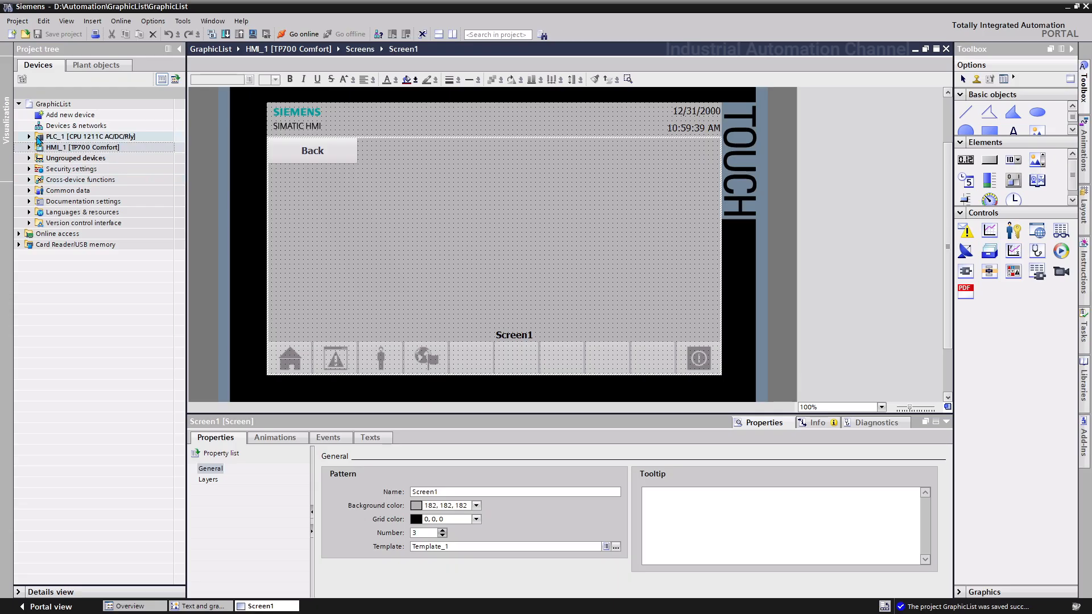
# Open the DB_Motor [DB2] data block from the program blocks of PLC_1.
pyautogui.click(29, 137)
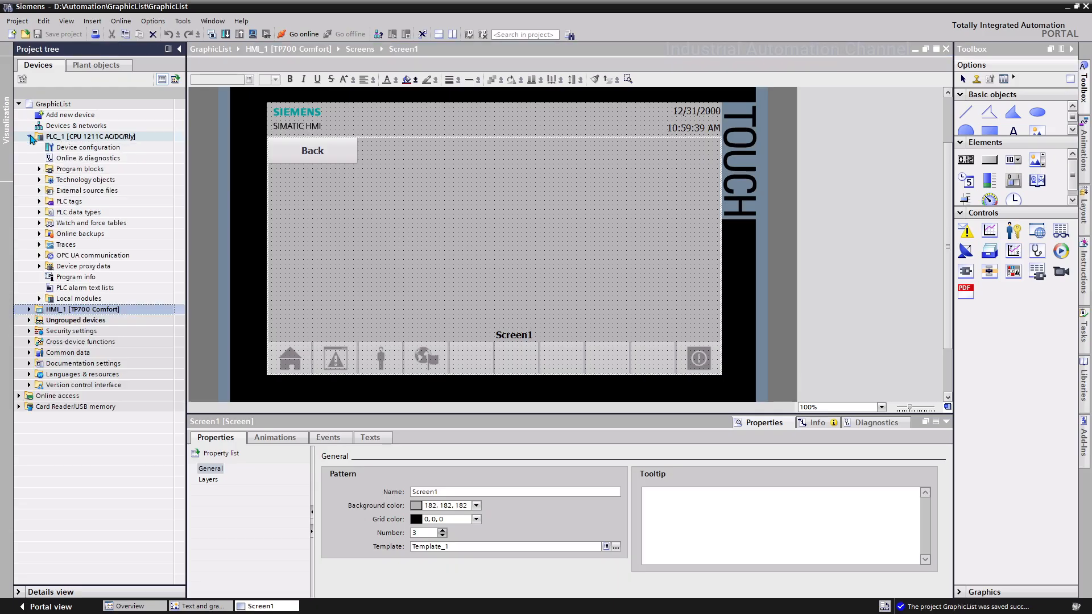
pyautogui.click(39, 169)
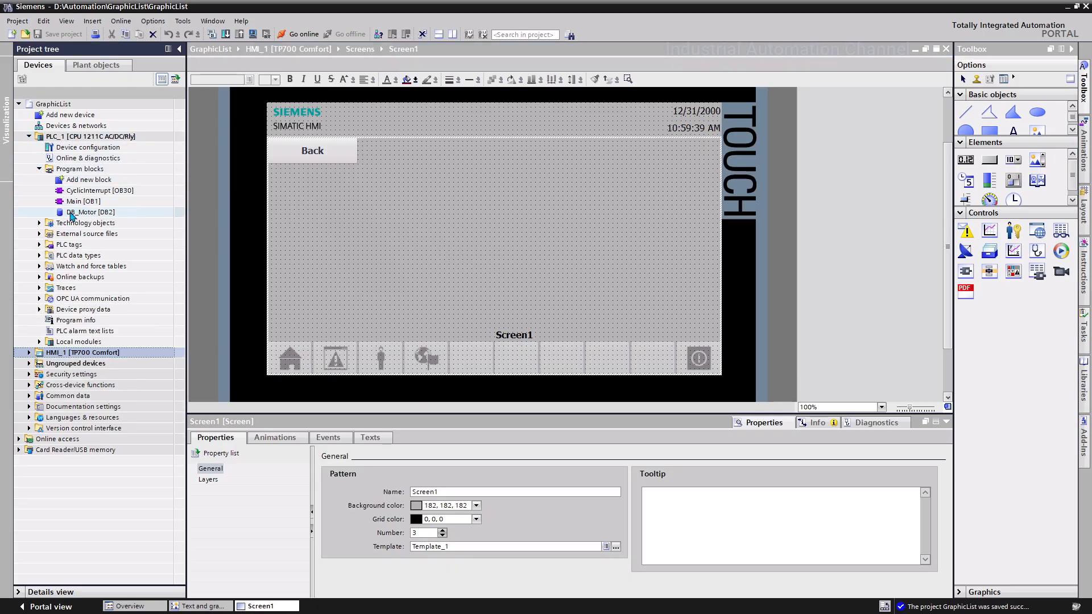
pyautogui.doubleClick(73, 213)
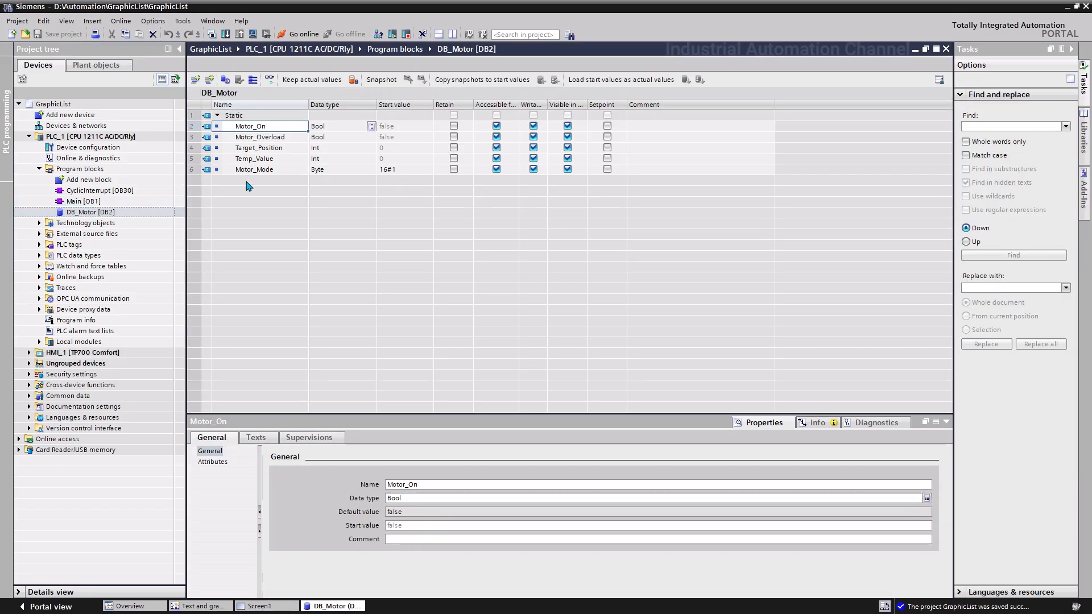
# Open the graphic lists editor of HMI_1.
pyautogui.click(30, 354)
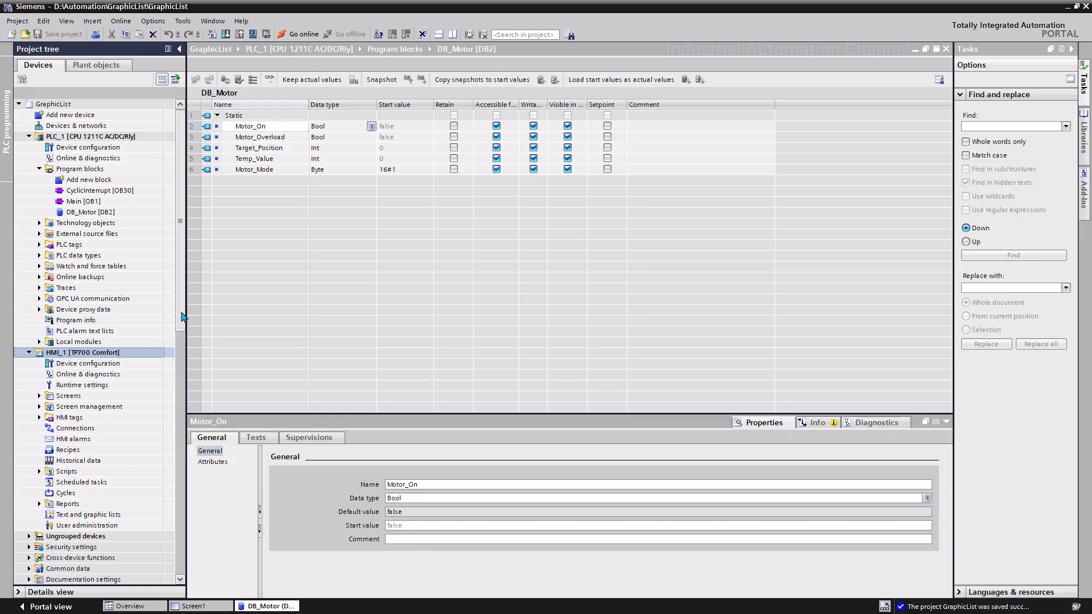
pyautogui.moveTo(181, 317); pyautogui.dragTo(181, 392)
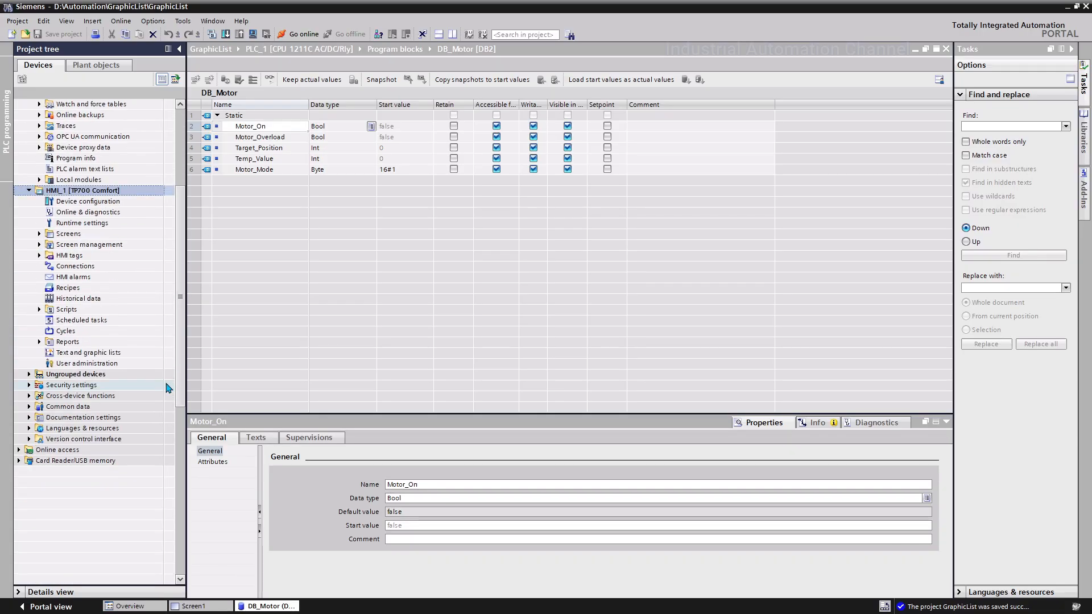
pyautogui.click(101, 355)
pyautogui.doubleClick(101, 355)
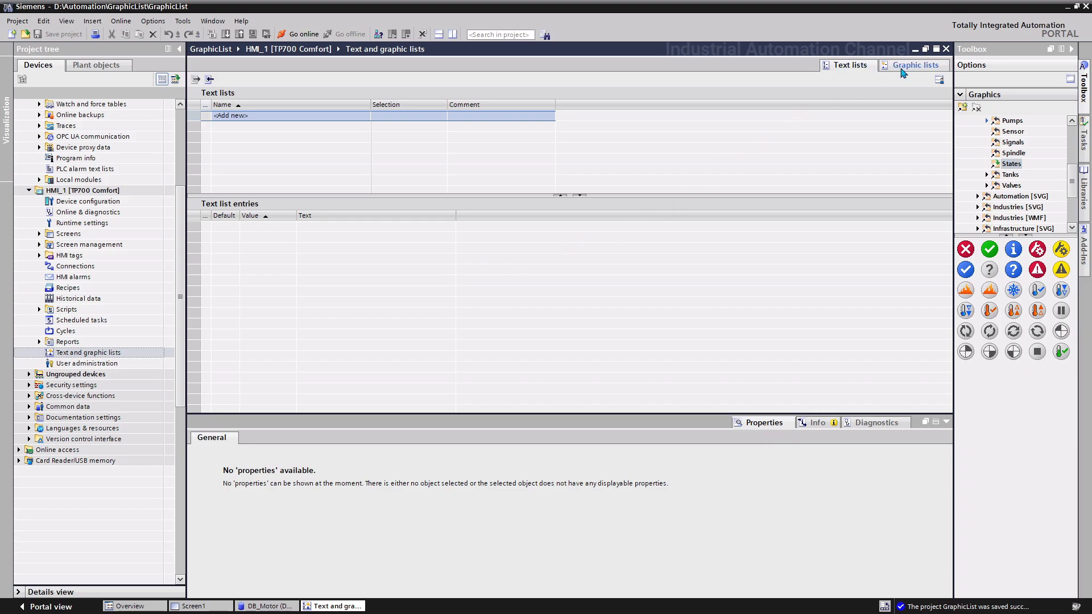
pyautogui.click(901, 69)
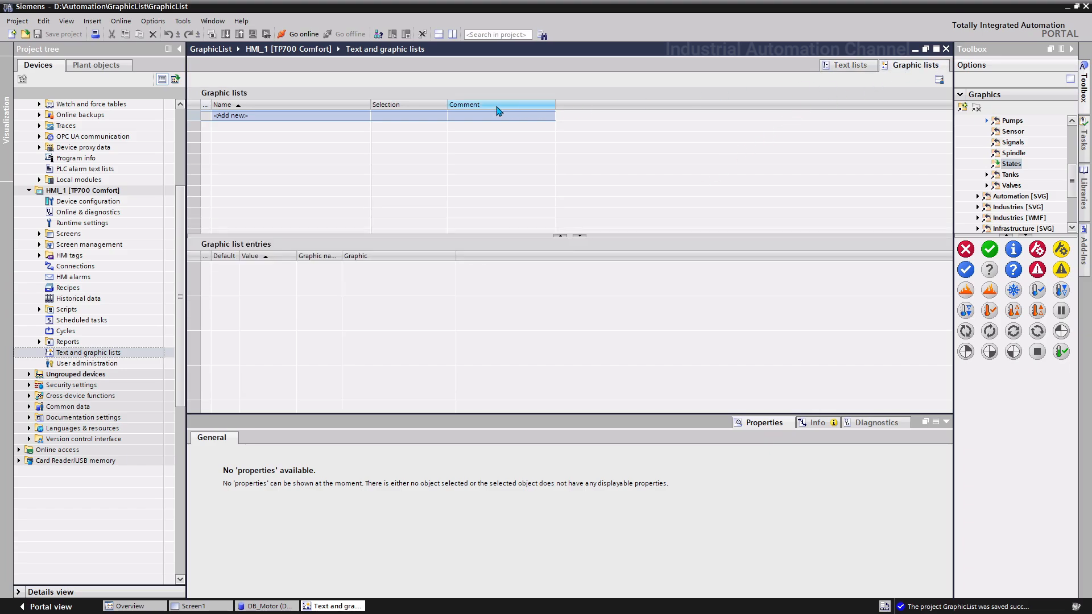
# Add a new graphic list named Graphic_list_Motor_Status.
pyautogui.click(252, 115)
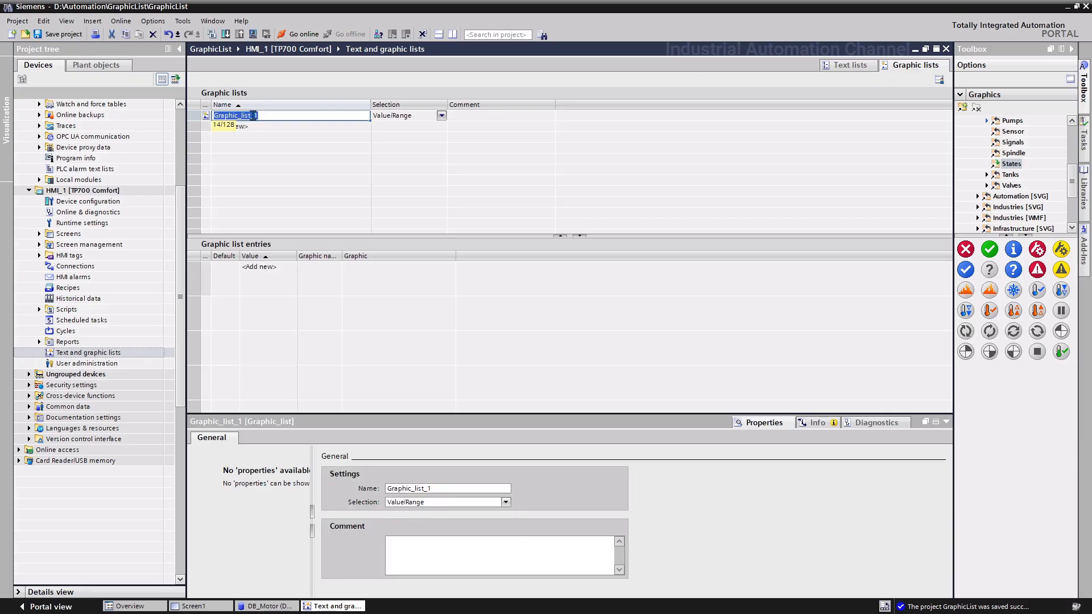
pyautogui.moveTo(253, 116); pyautogui.dragTo(262, 117)
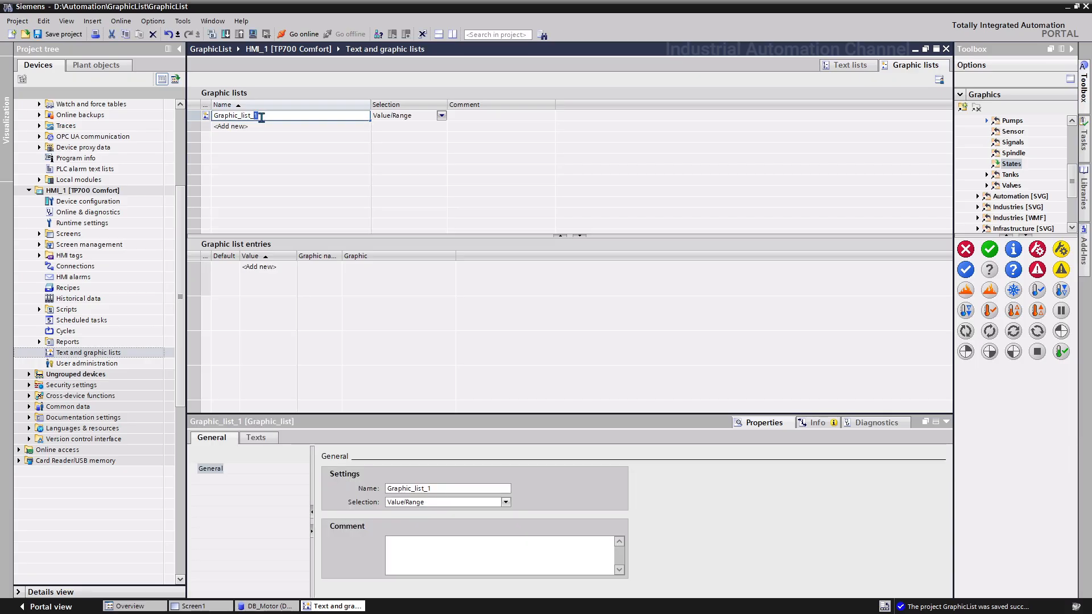
pyautogui.write('Moto_Status')
pyautogui.click(264, 116)
pyautogui.write('r')
pyautogui.press('Return')
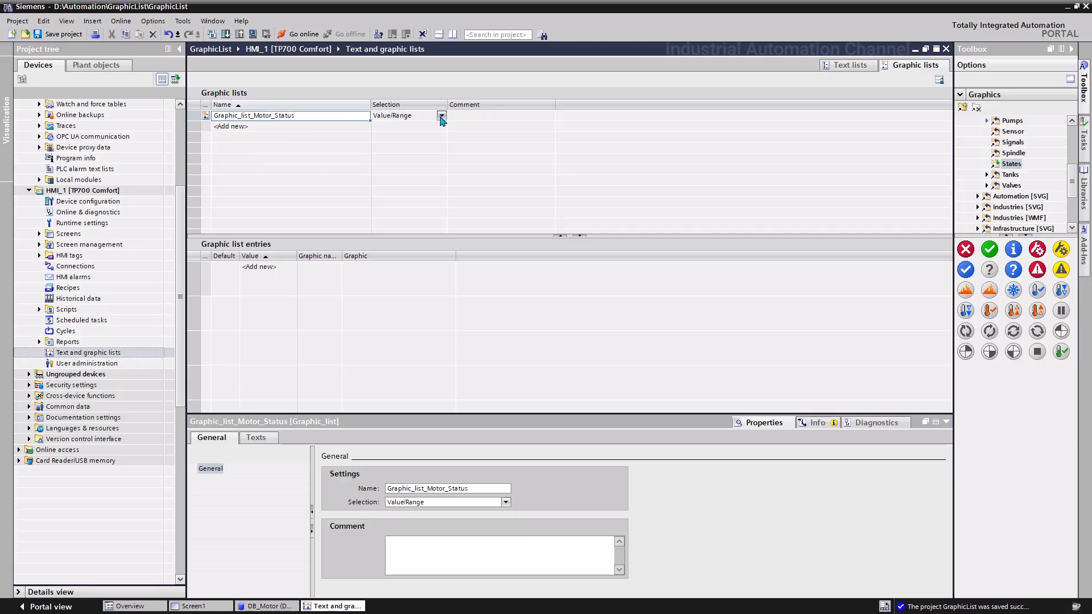
# Set the selection type of Graphic_list_Motor_Status to Bit (0, 1).
pyautogui.click(442, 116)
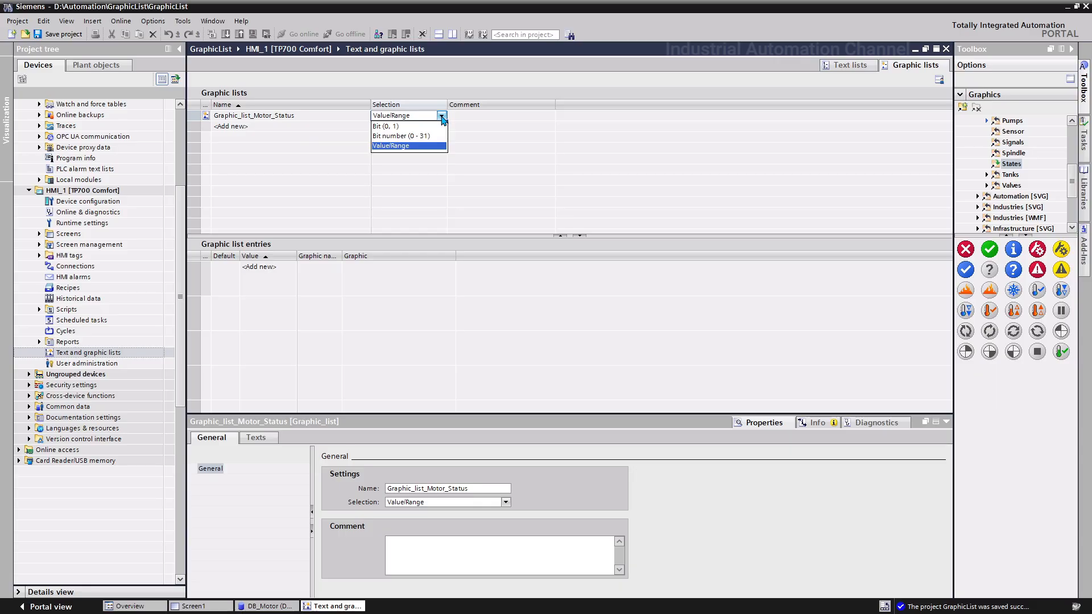
pyautogui.press('Escape')
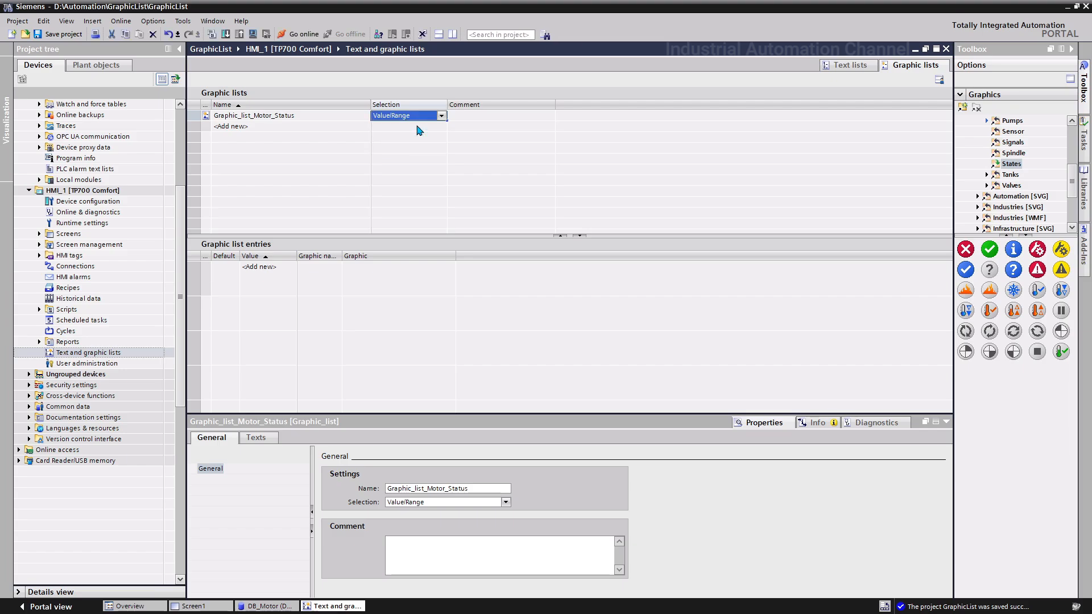
pyautogui.press('Down')
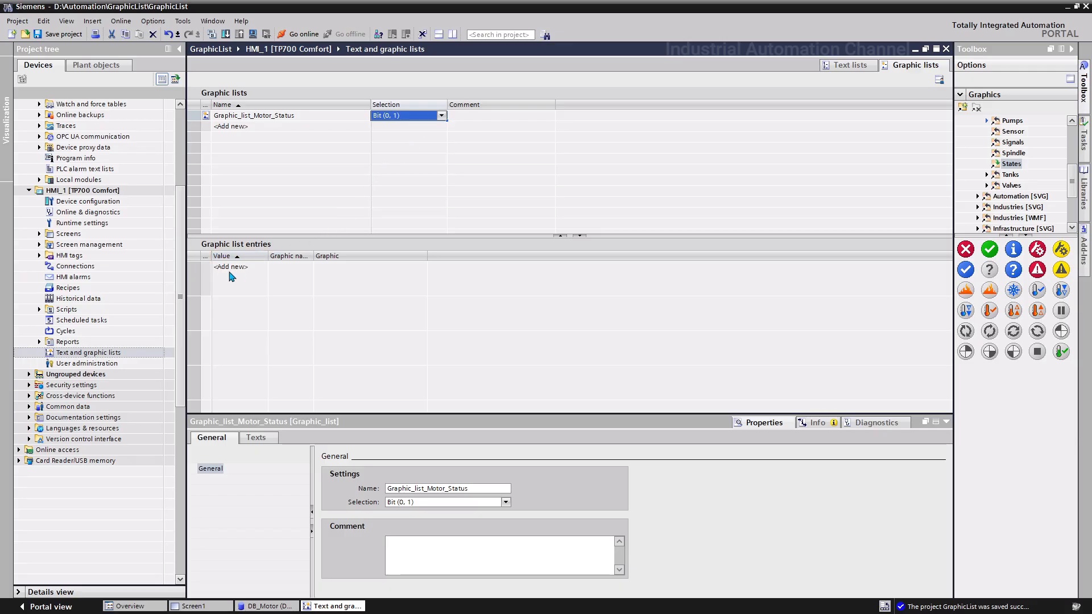
# Add two entries with values 0 and 1 to the motor status graphic list.
pyautogui.click(228, 270)
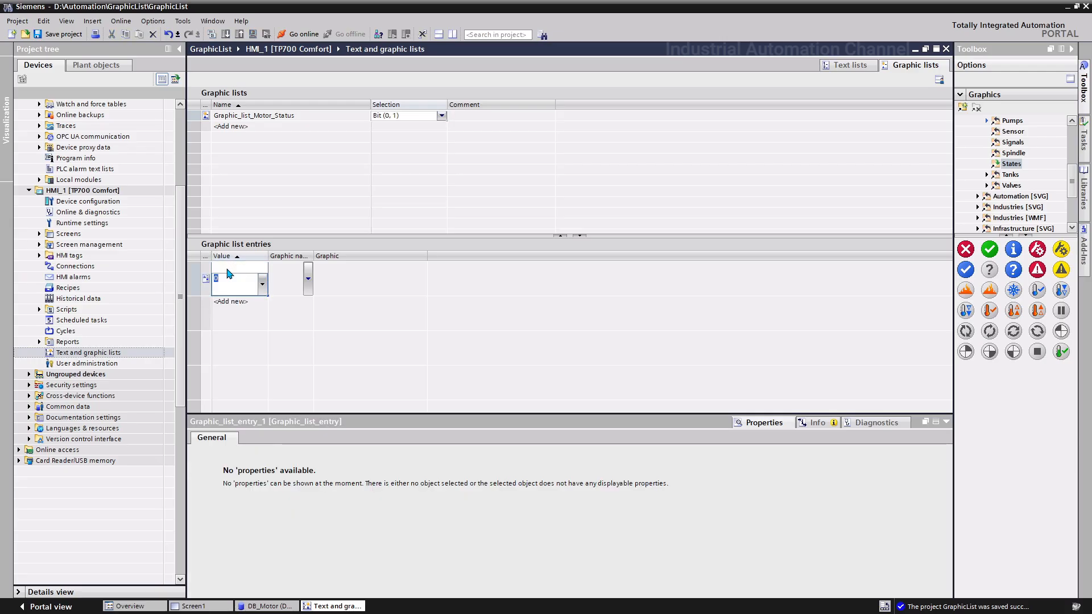
pyautogui.click(352, 280)
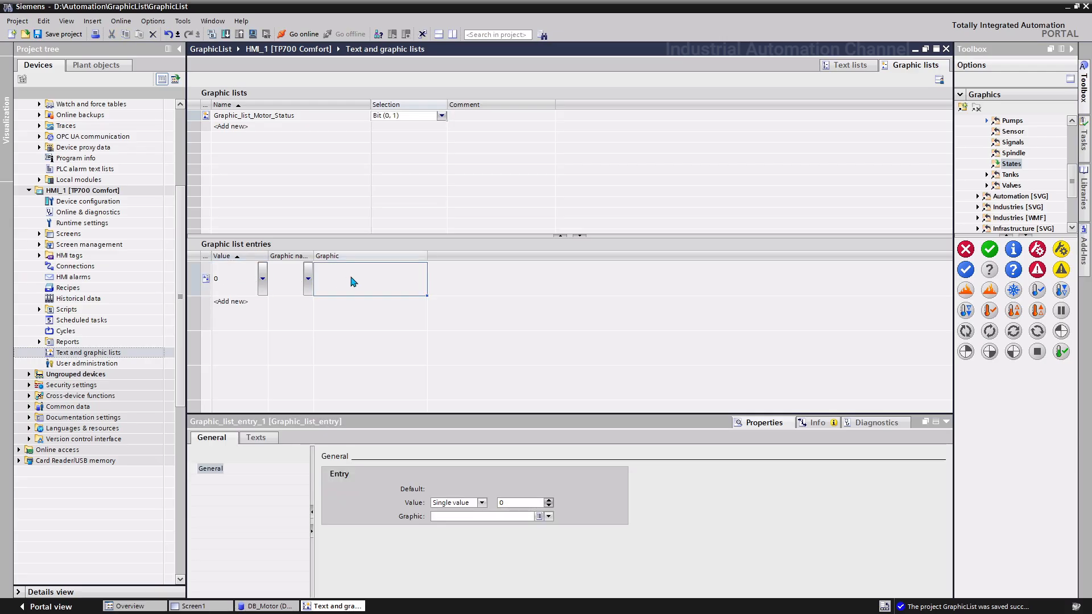
pyautogui.click(240, 312)
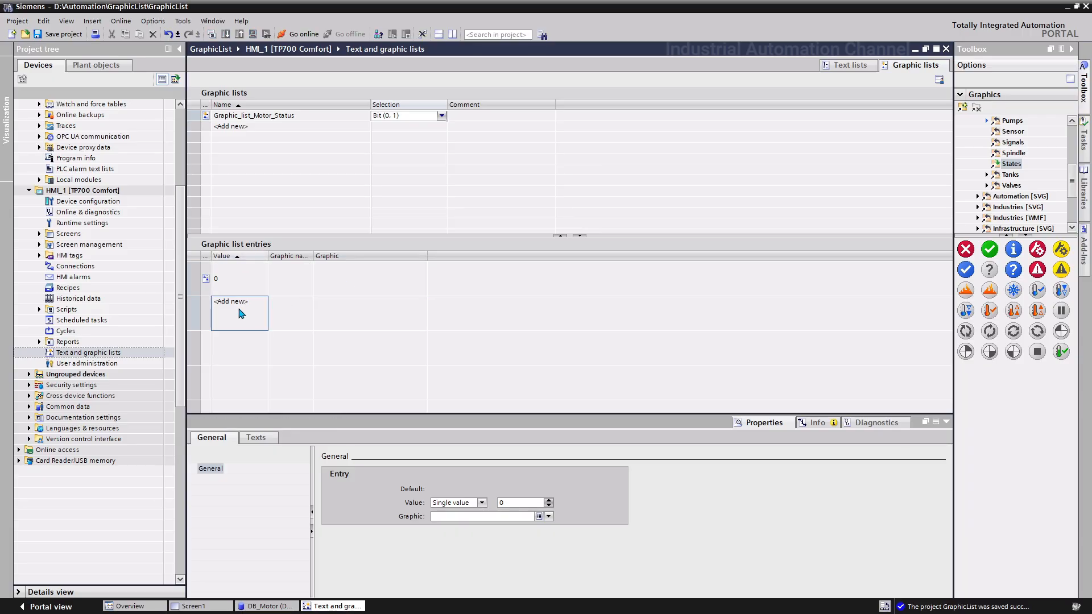
pyautogui.click(347, 318)
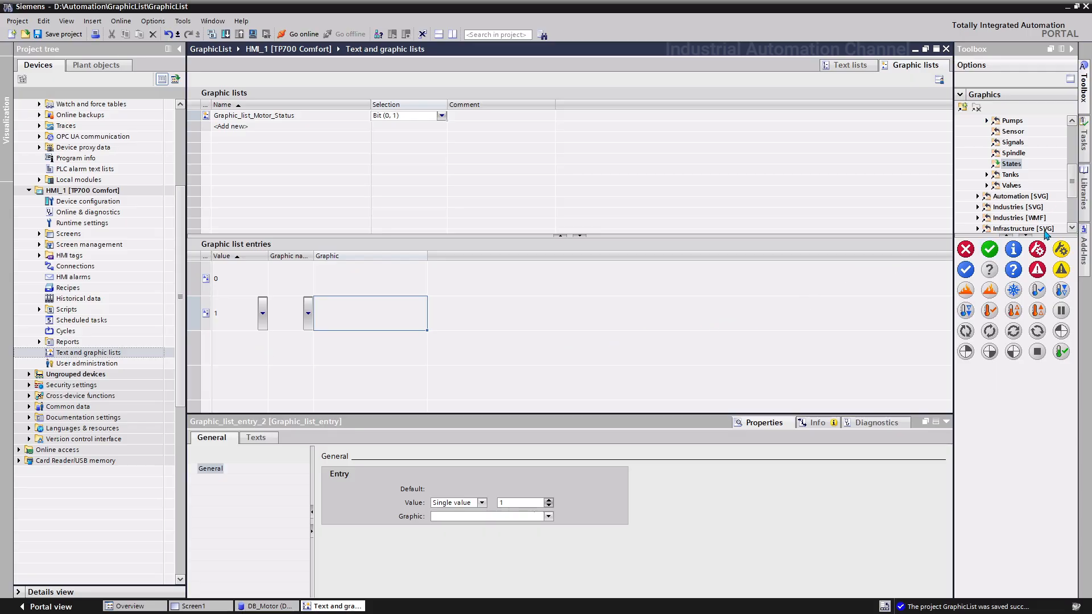
# Assign a grey motor graphic to value 0 and the matching green motor to value 1 from the Automation [EMF] Motors folder.
pyautogui.moveTo(1045, 234); pyautogui.dragTo(1046, 336)
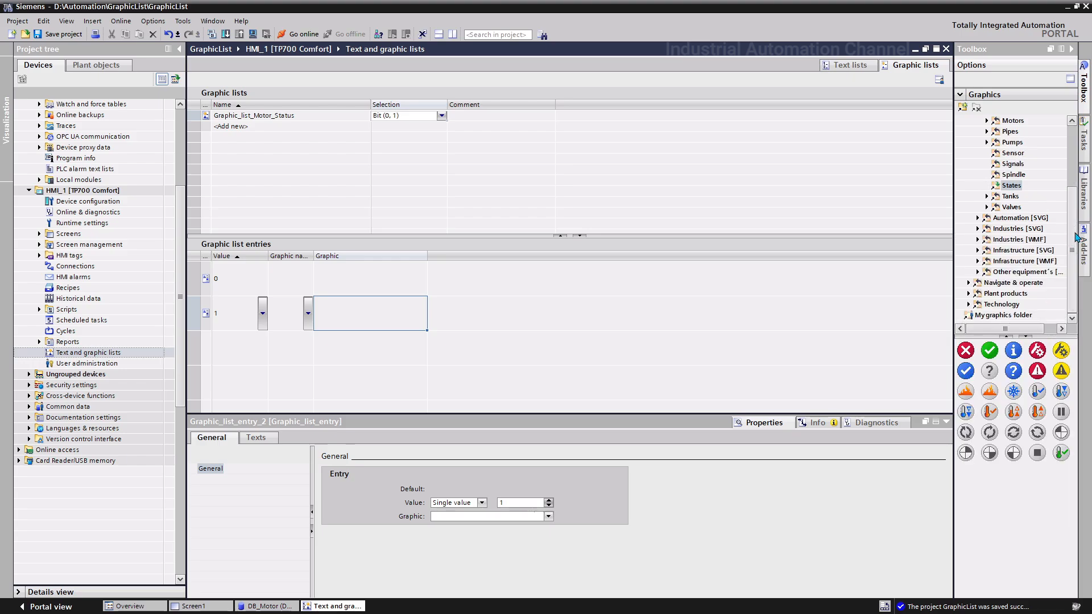
pyautogui.scroll(3, 1024, 227)
pyautogui.click(1004, 136)
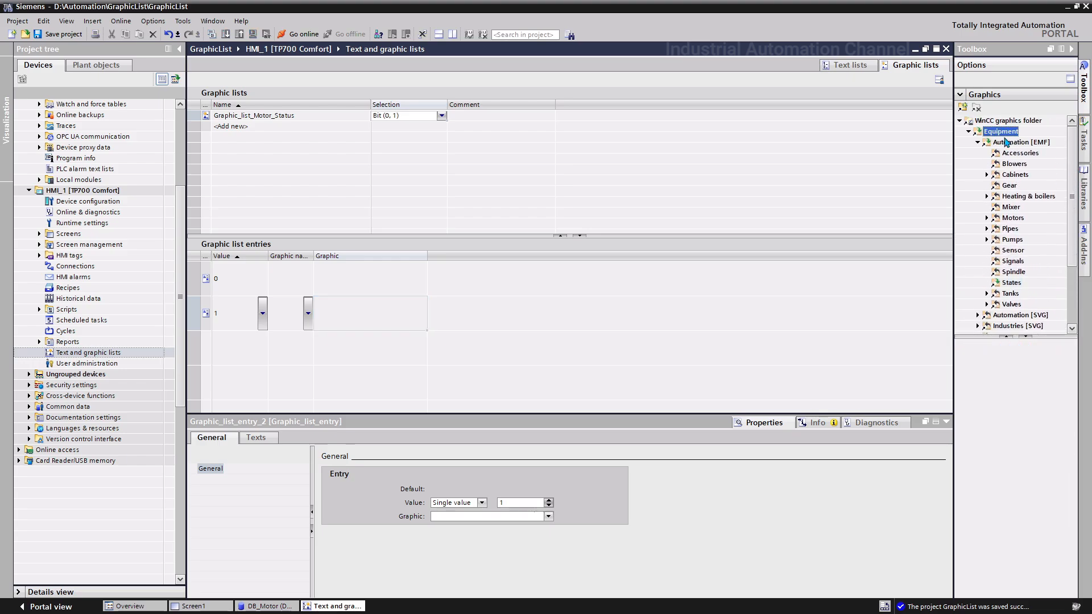
pyautogui.click(1006, 142)
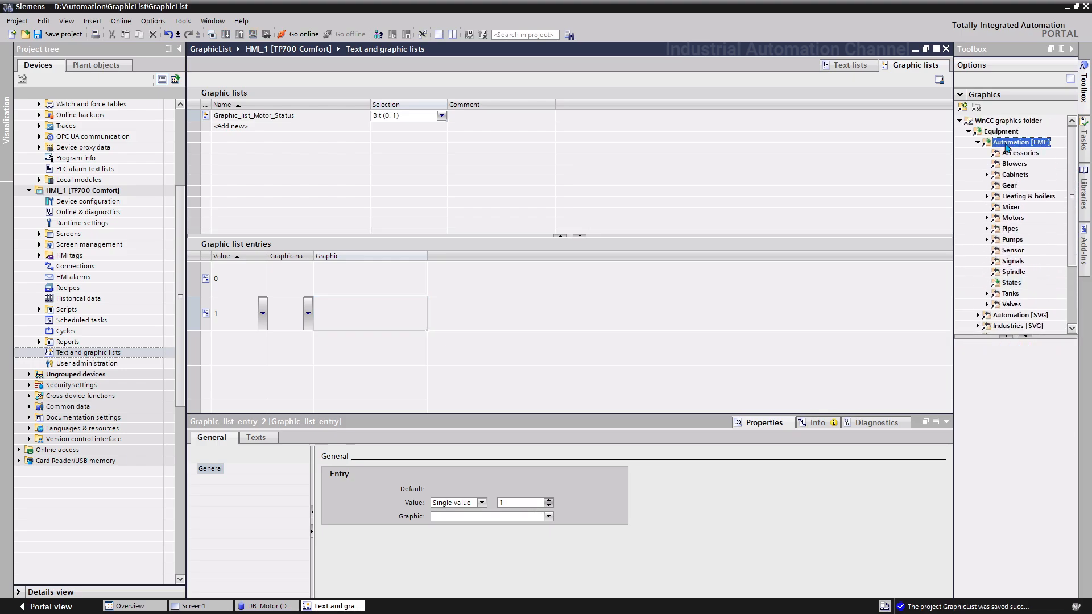
pyautogui.click(1013, 218)
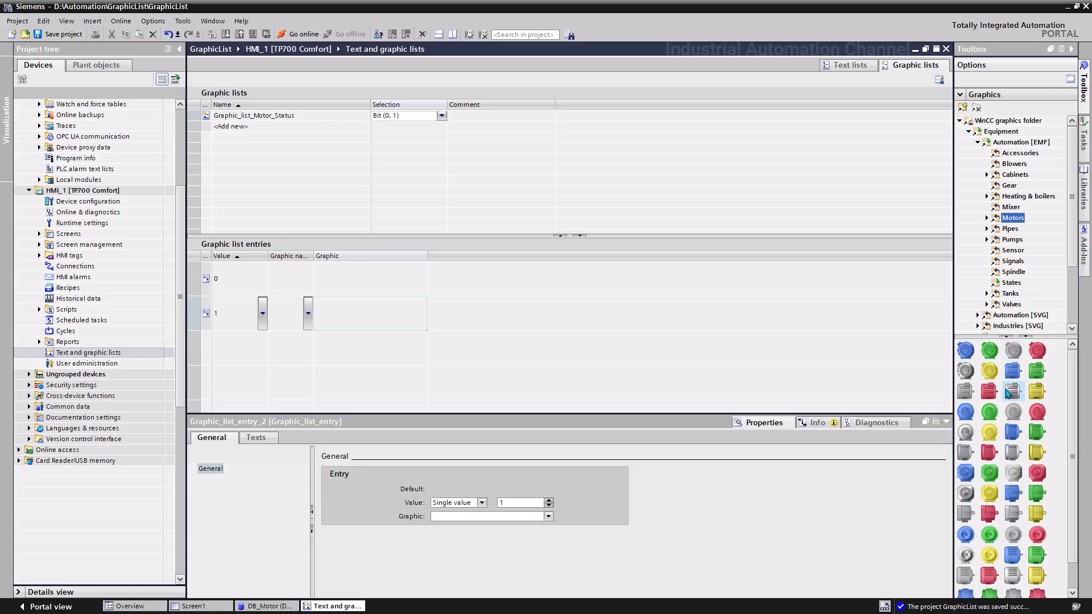
pyautogui.moveTo(1007, 392); pyautogui.dragTo(386, 286)
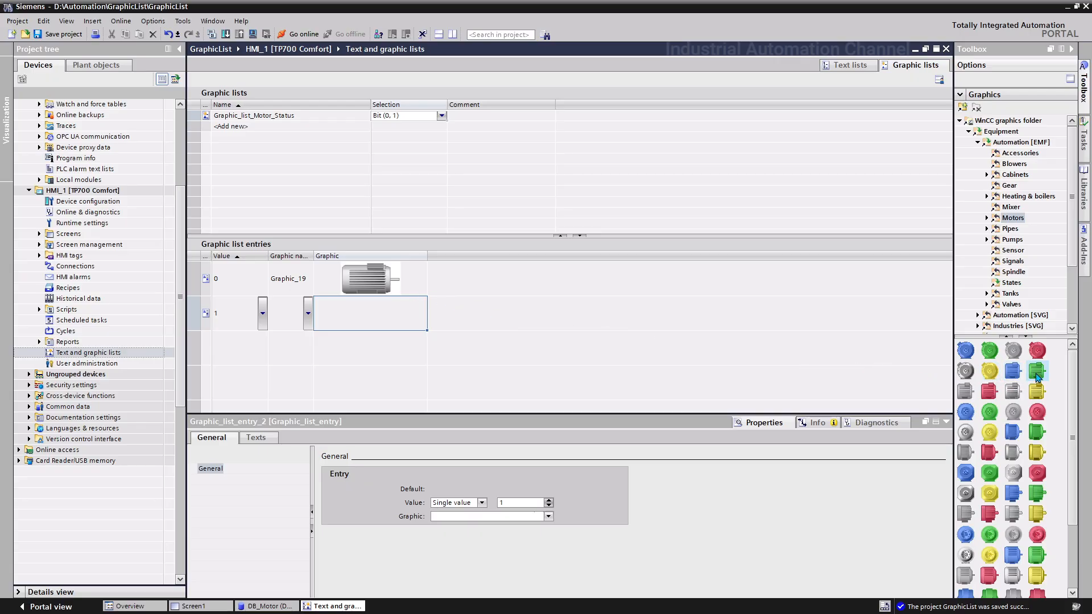
pyautogui.moveTo(1036, 377); pyautogui.dragTo(388, 310)
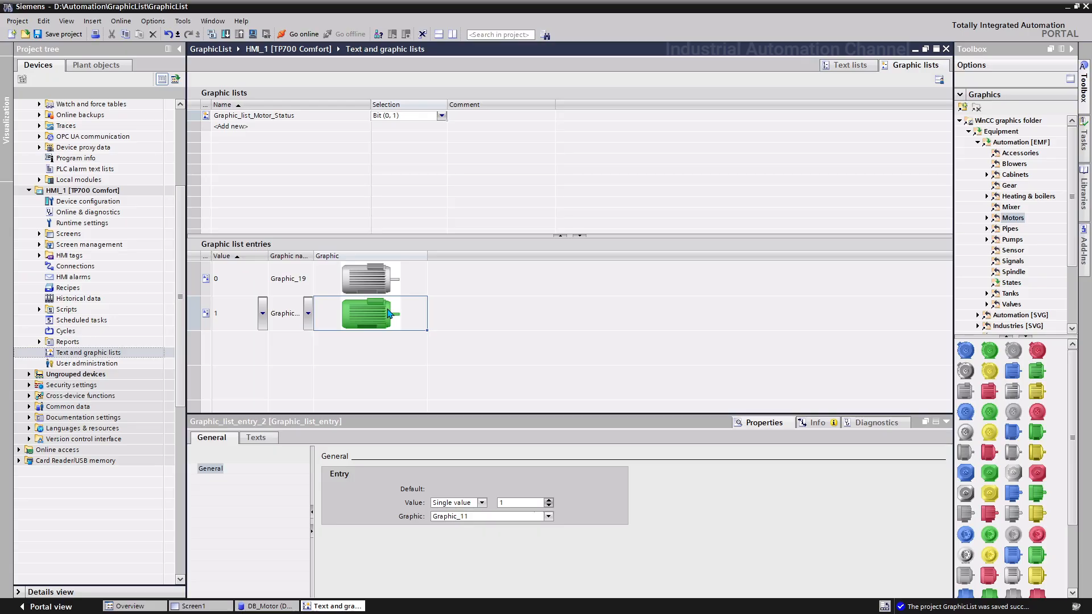
# Place a graphic I/O field on Screen1 below the Back button and assign Graphic_list_Motor_Status to it.
pyautogui.click(229, 603)
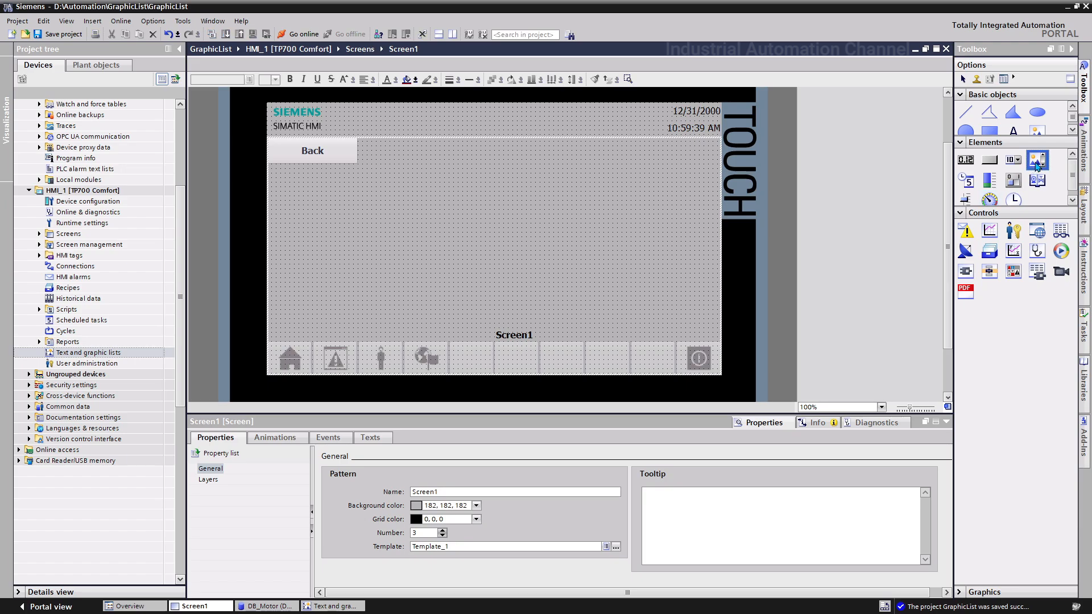
pyautogui.moveTo(1036, 164); pyautogui.dragTo(362, 220)
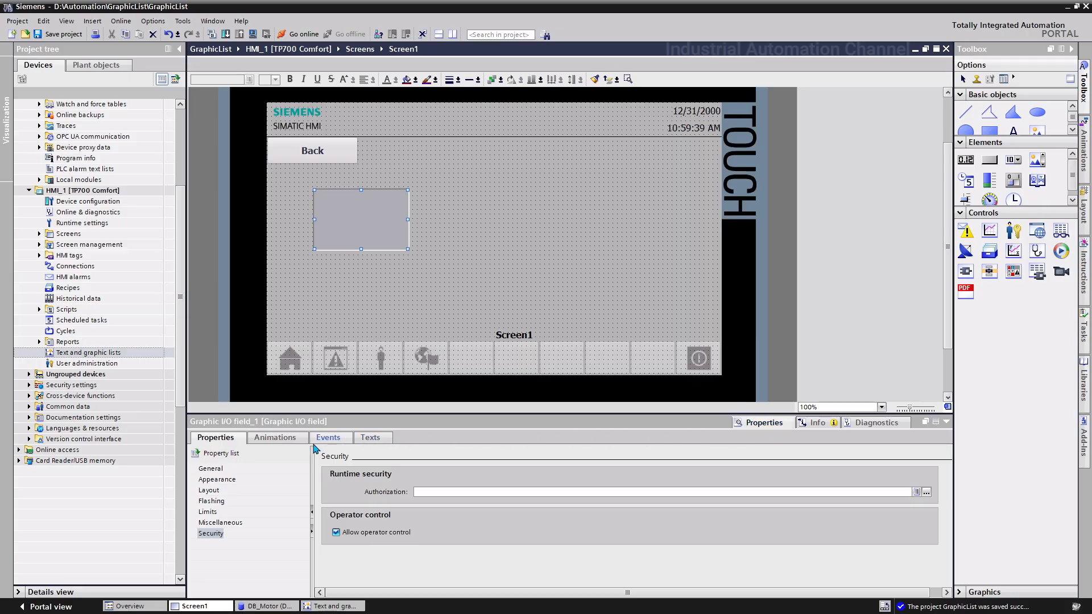
pyautogui.click(214, 472)
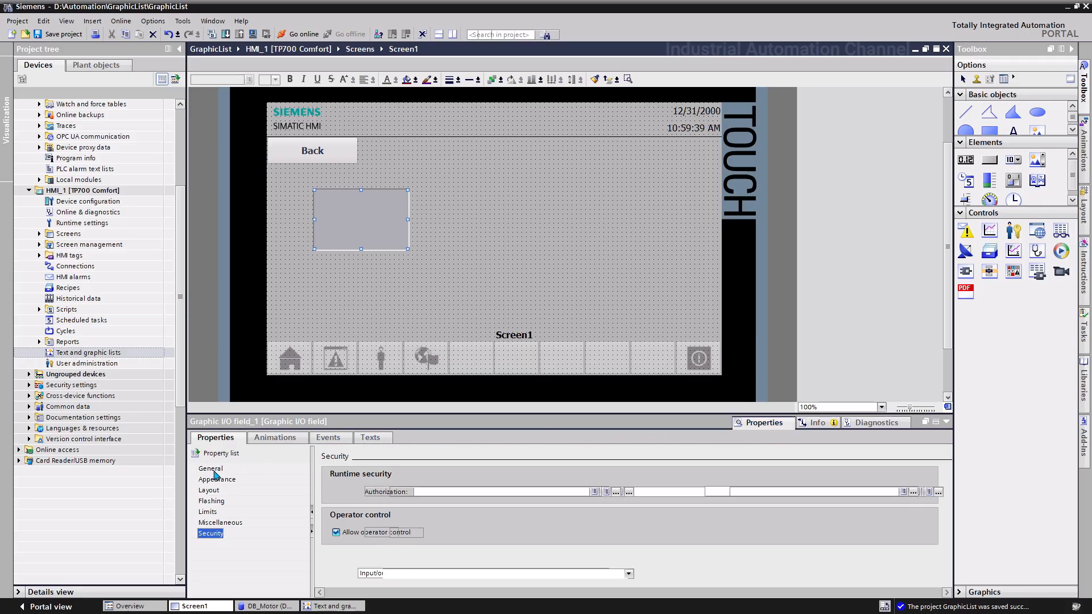
pyautogui.click(902, 492)
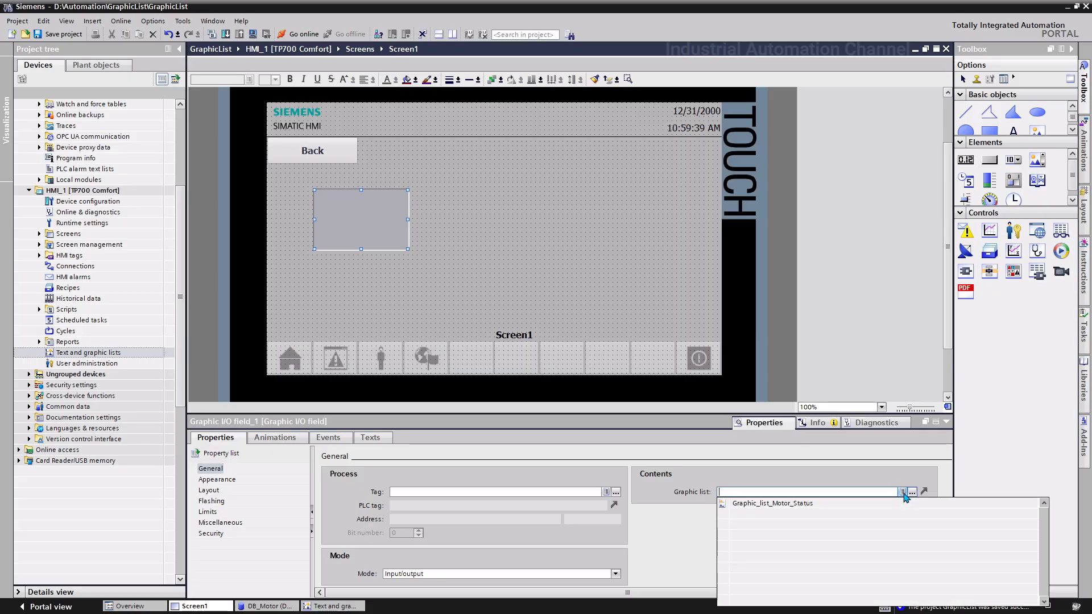
pyautogui.click(829, 509)
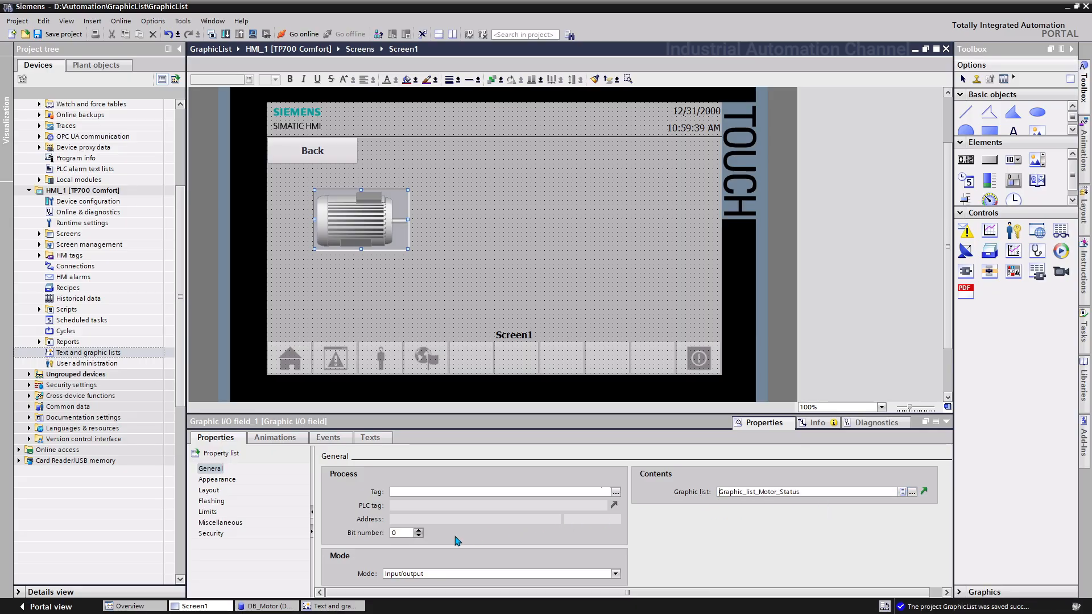
# Float the DB_Motor editor beside Screen1 and link Motor_On as the graphic I/O field's process tag, keeping the Input/output mode.
pyautogui.click(277, 605)
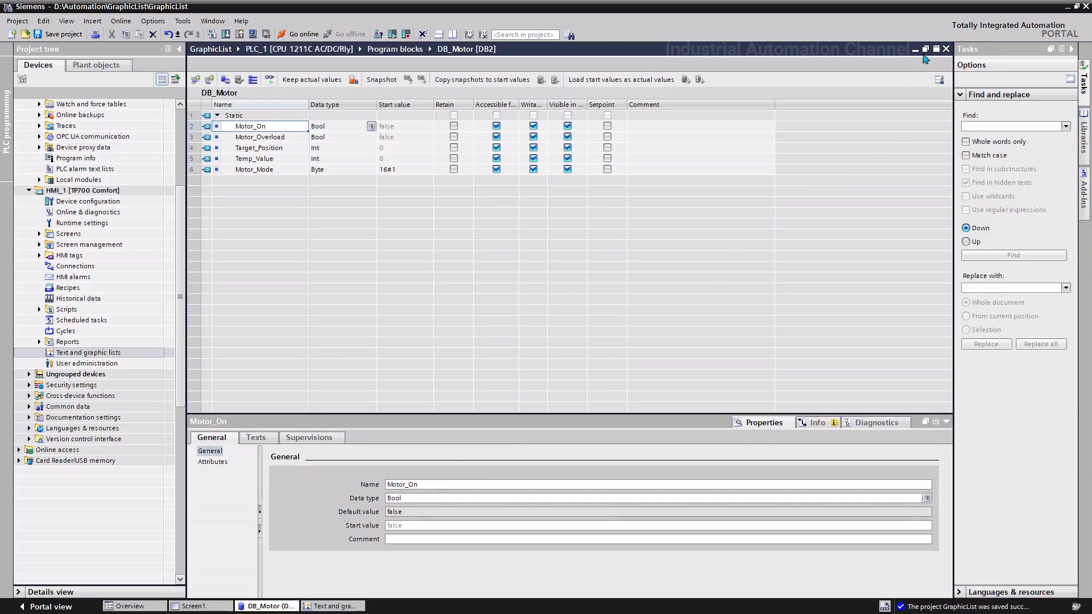
pyautogui.click(925, 49)
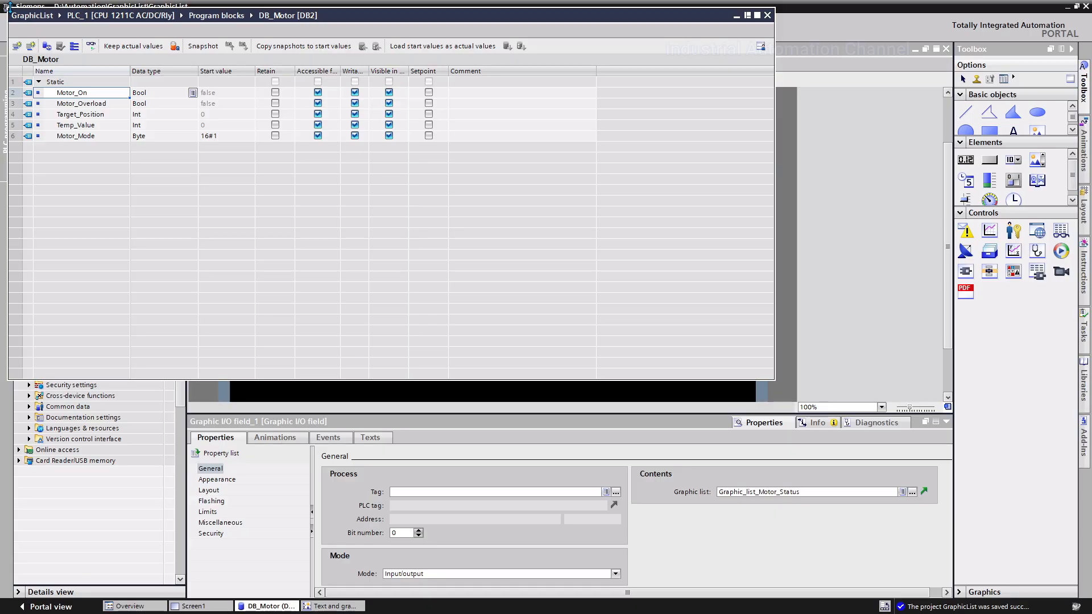
pyautogui.moveTo(136, 78); pyautogui.dragTo(806, 71)
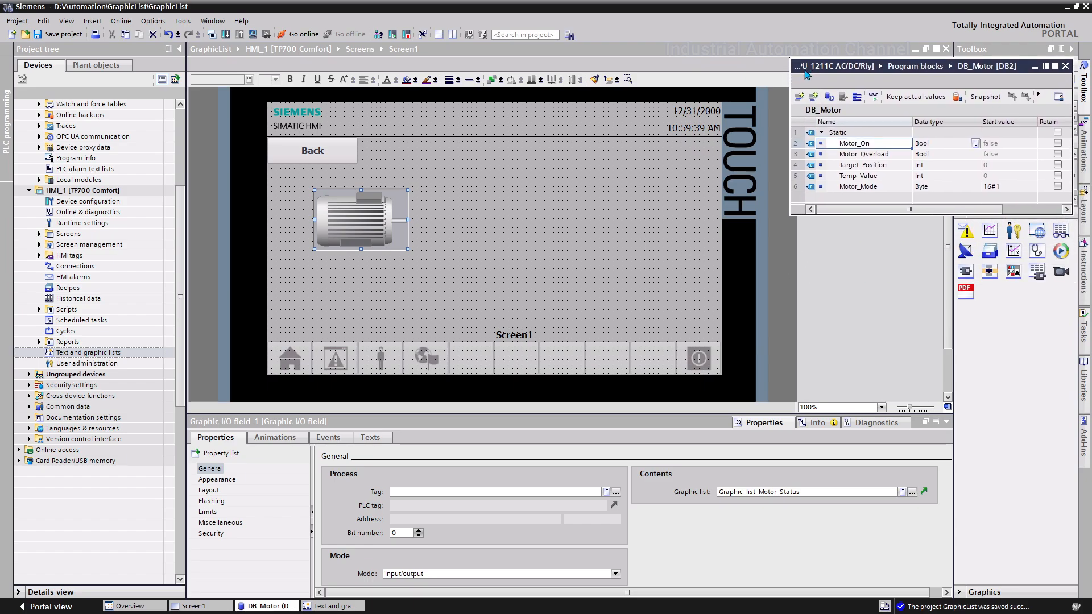
pyautogui.click(812, 145)
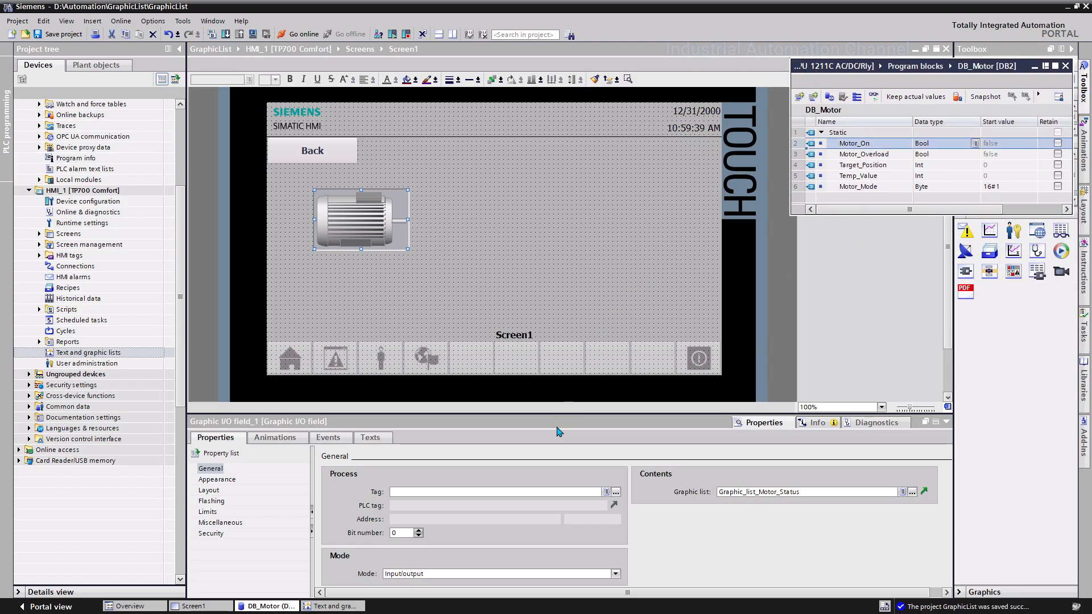
pyautogui.moveTo(557, 432); pyautogui.dragTo(536, 494)
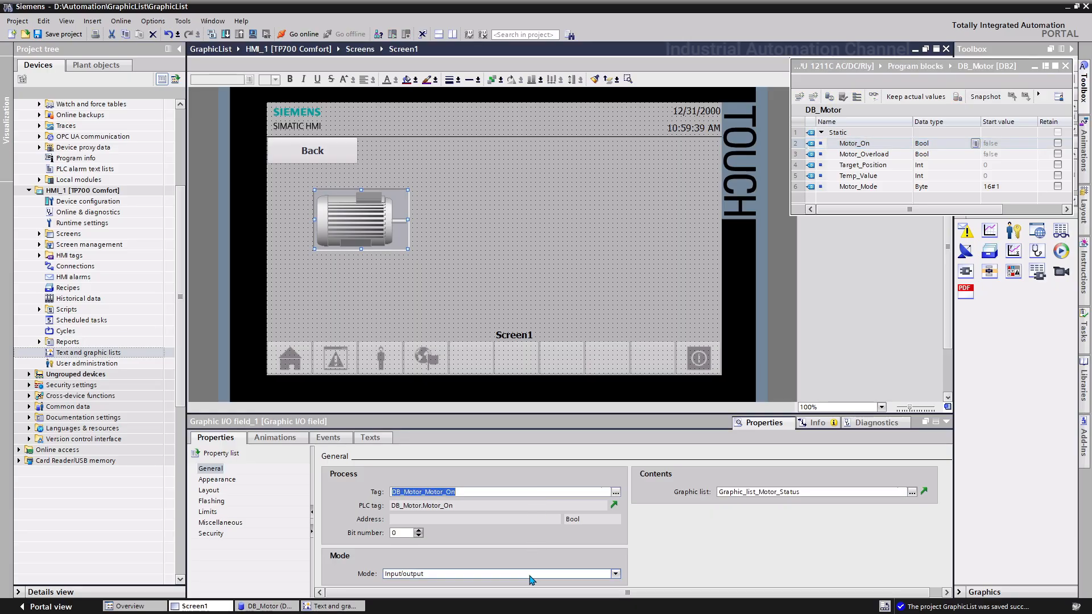
pyautogui.click(531, 576)
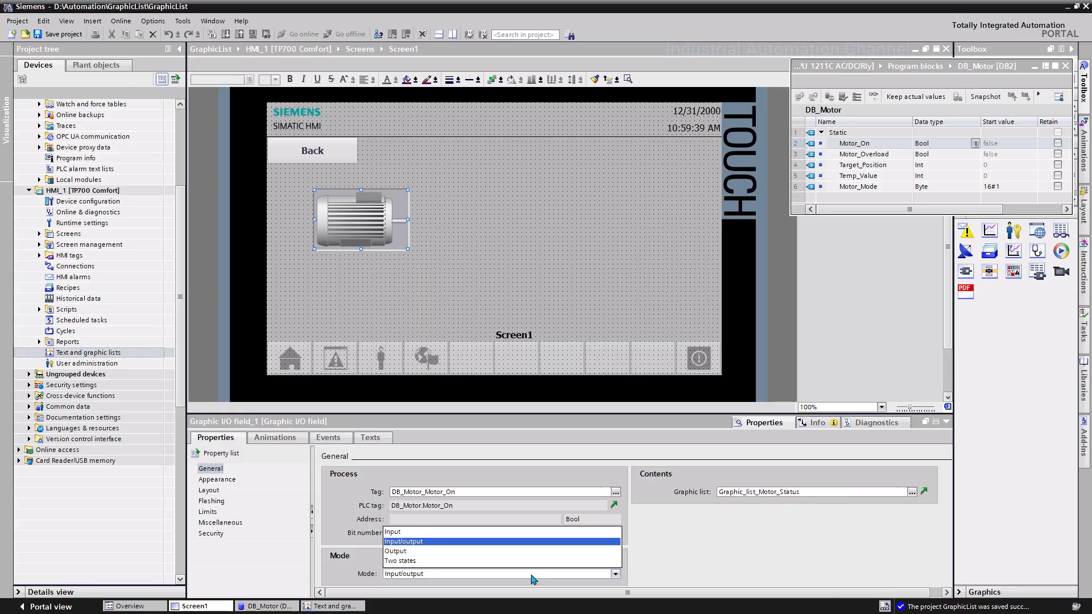
pyautogui.click(533, 579)
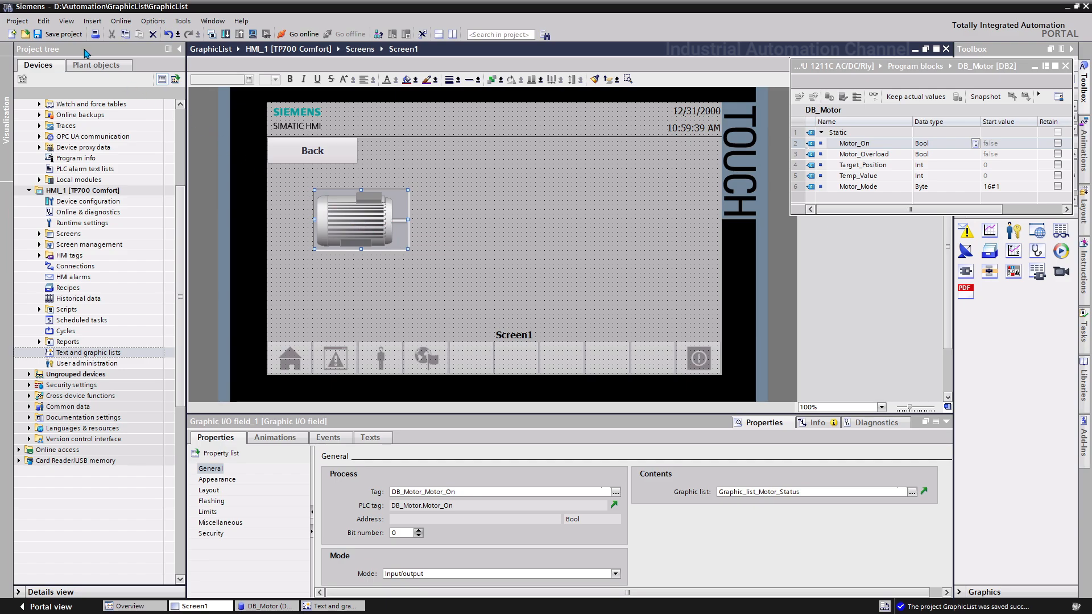
# Save the project and start the runtime simulation of HMI_1.
pyautogui.click(62, 34)
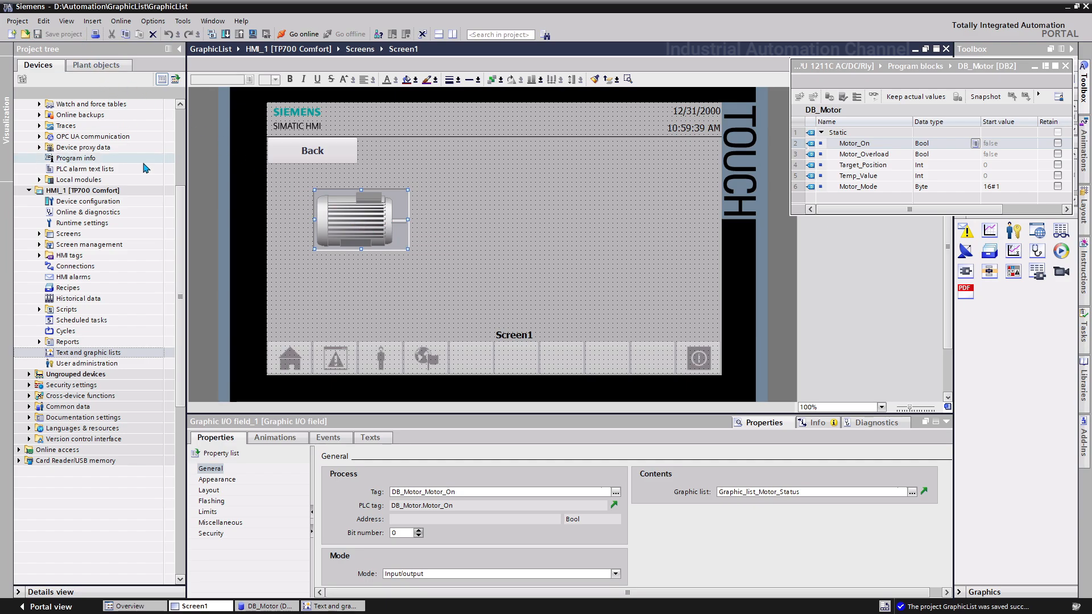
pyautogui.scroll(5, 170, 197)
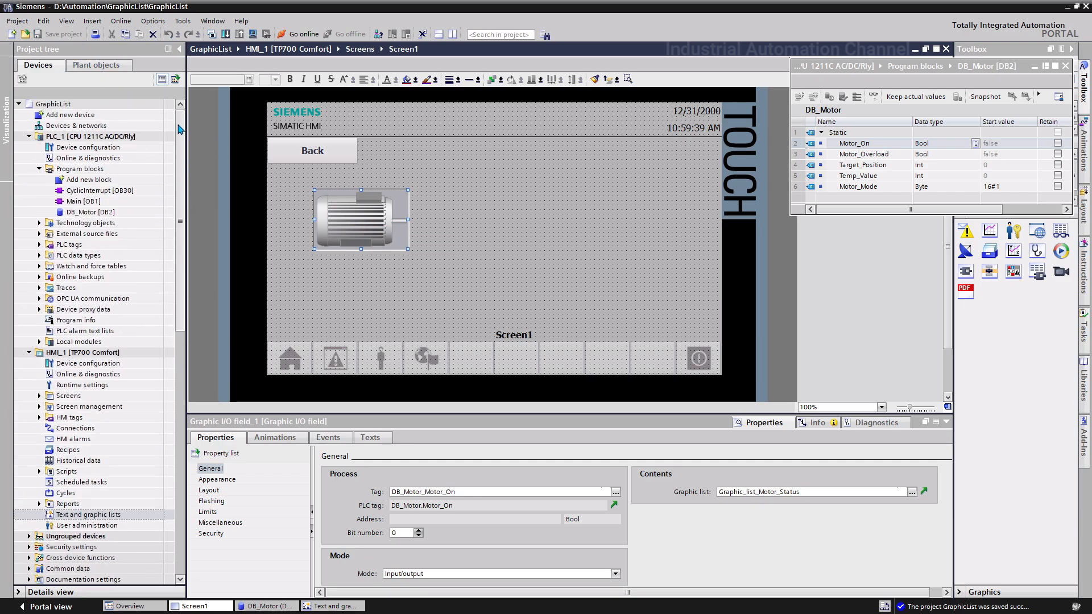
pyautogui.click(97, 352)
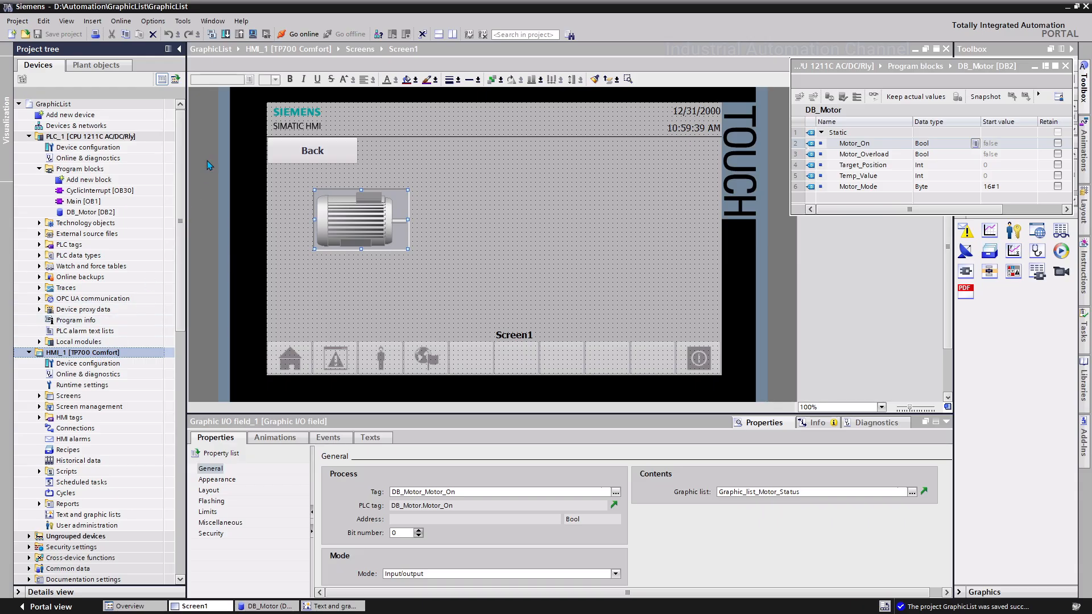
pyautogui.click(252, 34)
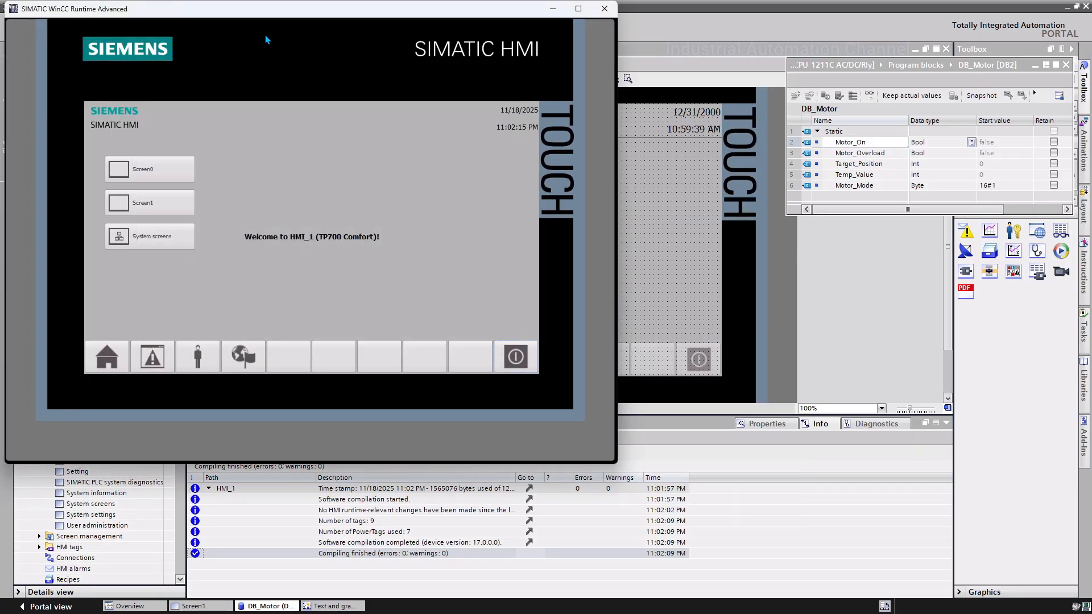
# Monitor the DB_Motor values online and restore the TIA Portal window to a smaller size beside the HMI simulation.
pyautogui.click(807, 89)
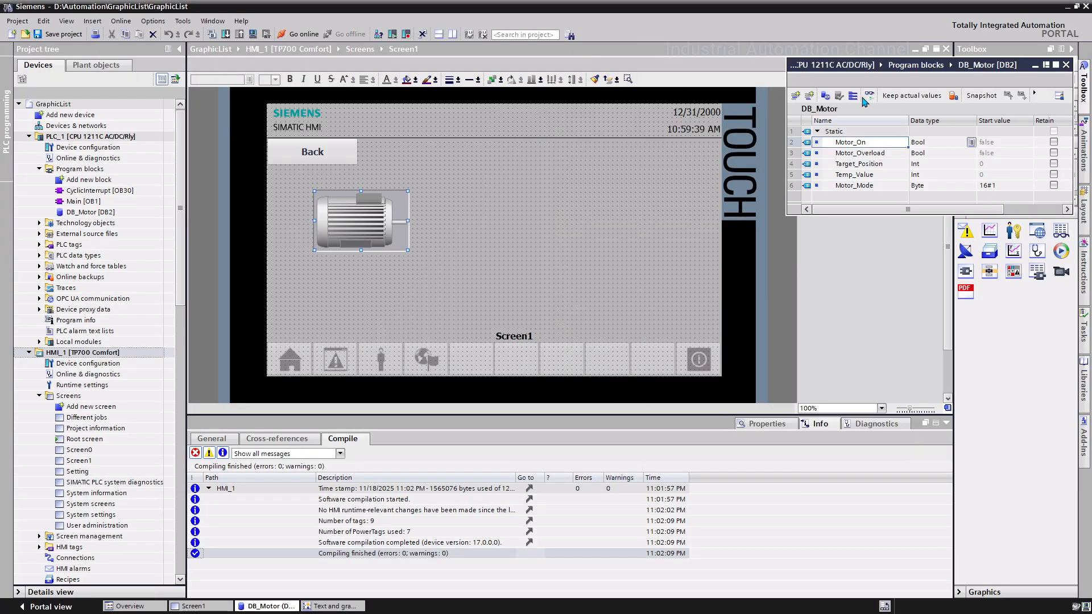
pyautogui.click(867, 97)
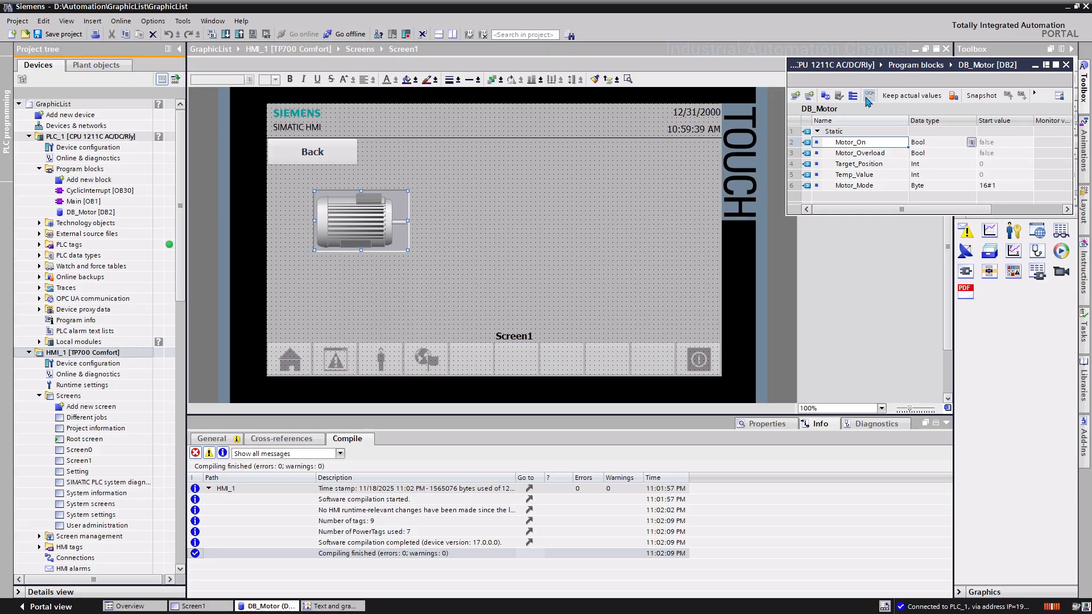
pyautogui.click(1075, 7)
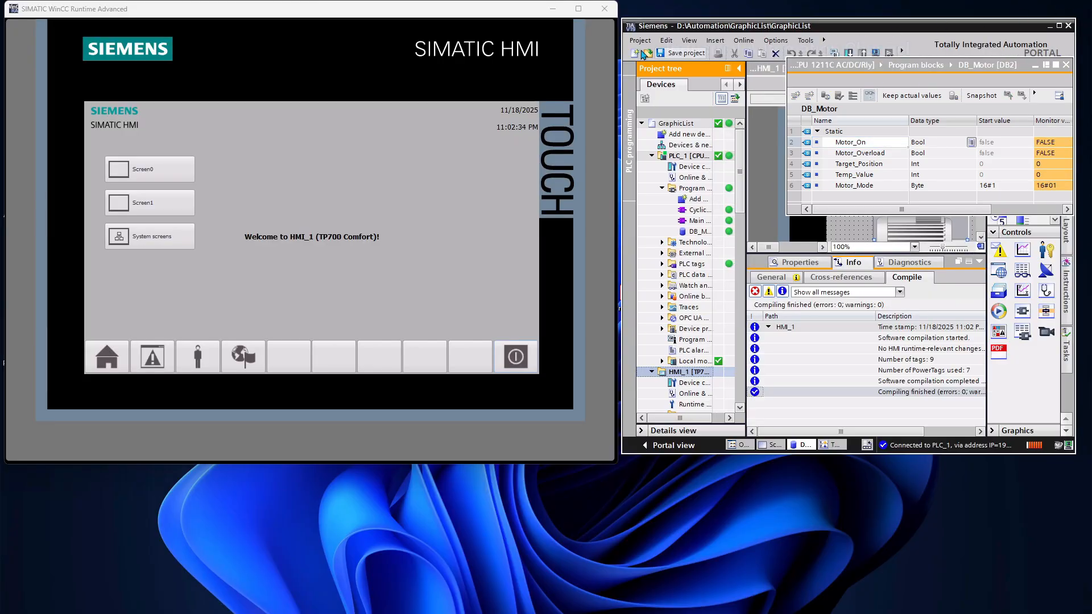
# Open Screen1 in the HMI simulation and toggle the monitored value of Motor_On to TRUE in DB_Motor.
pyautogui.click(145, 203)
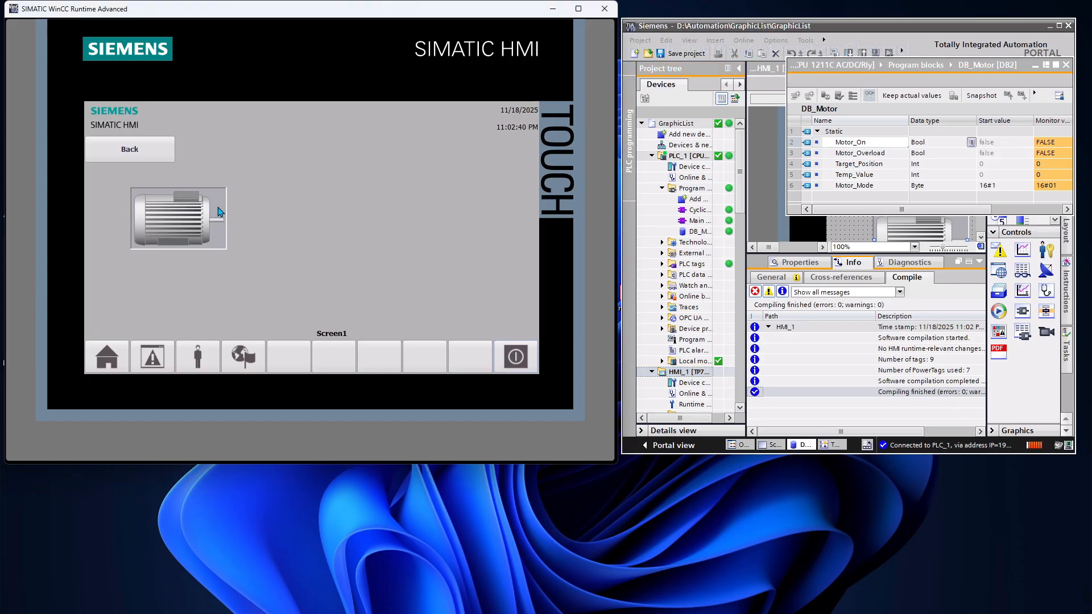
pyautogui.moveTo(909, 68); pyautogui.dragTo(882, 76)
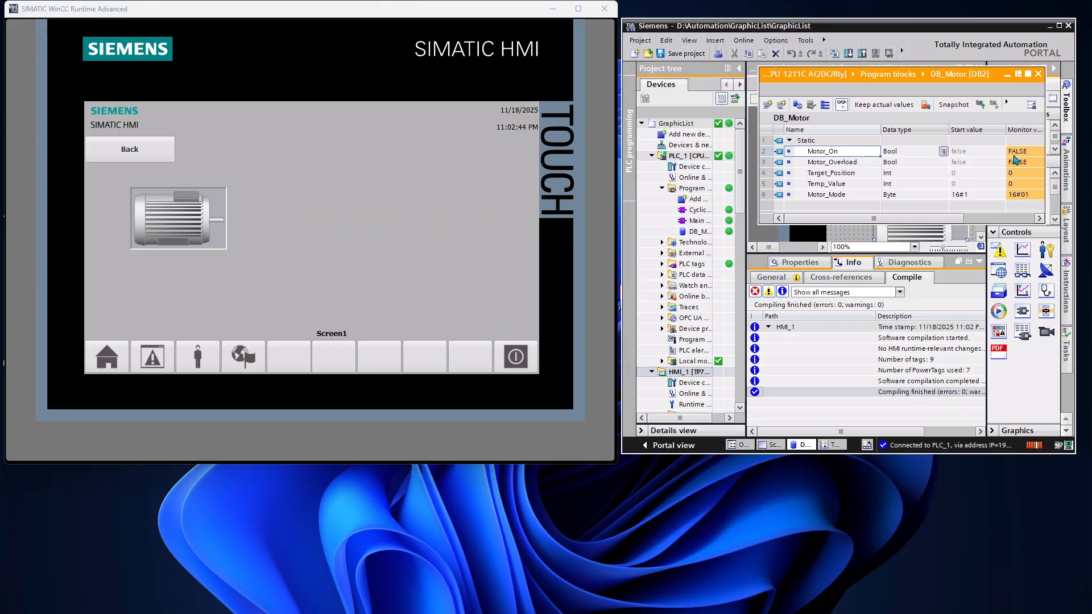
pyautogui.click(1017, 153)
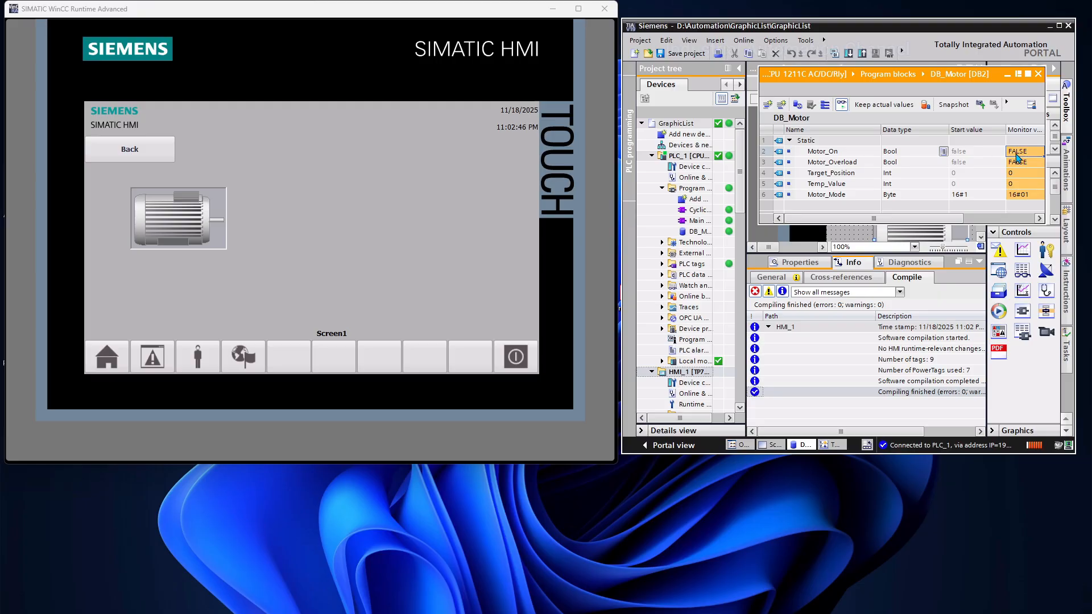
pyautogui.click(1017, 154)
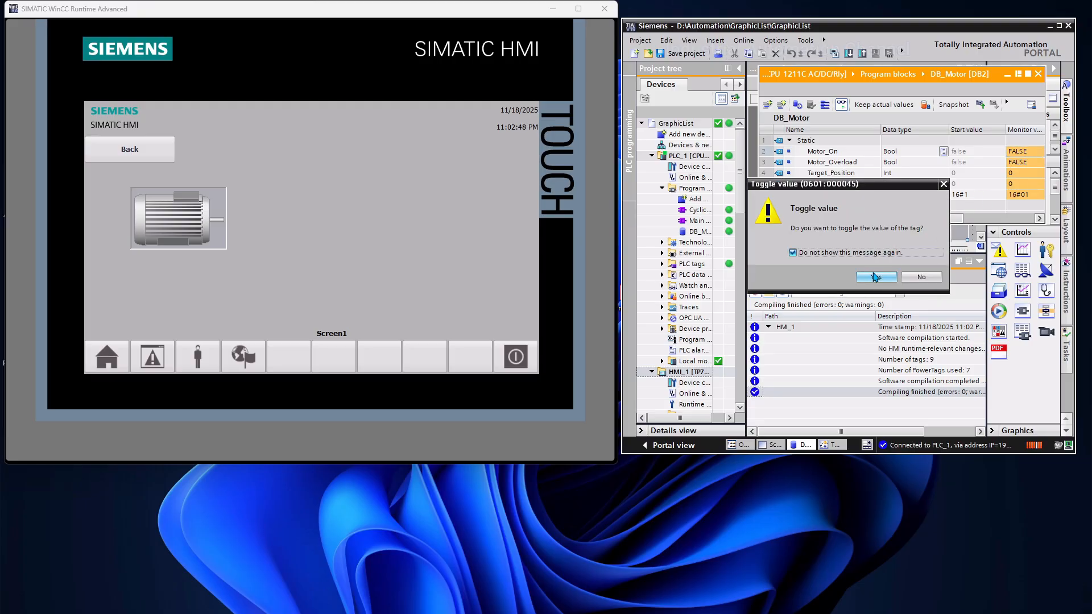
pyautogui.click(876, 277)
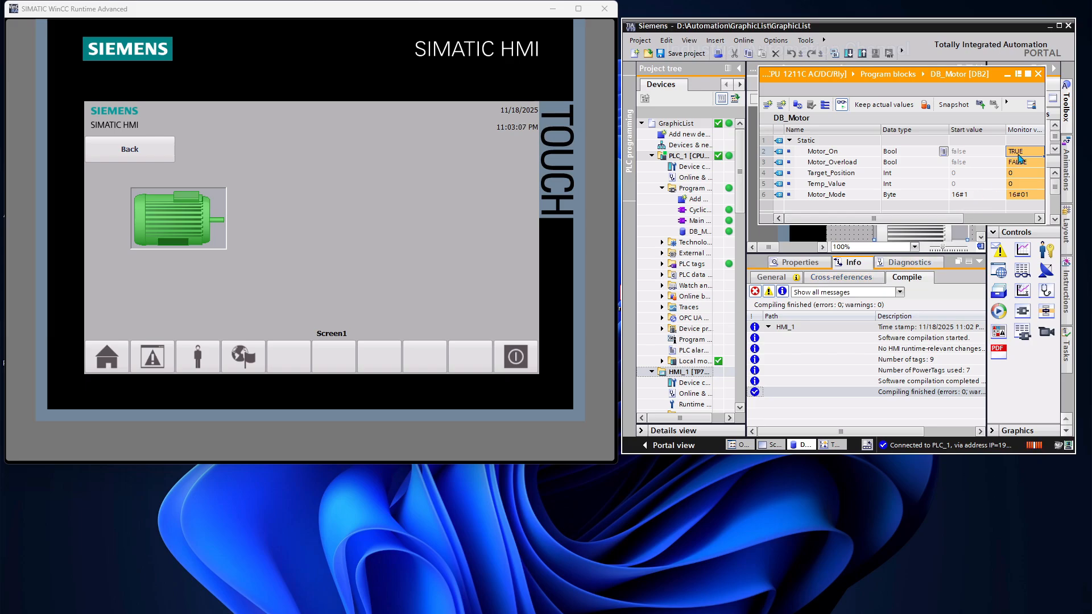
pyautogui.doubleClick(1018, 155)
# Switch the motor off from the simulated Screen1 by choosing the grey motor in the graphic I/O field.
pyautogui.click(216, 223)
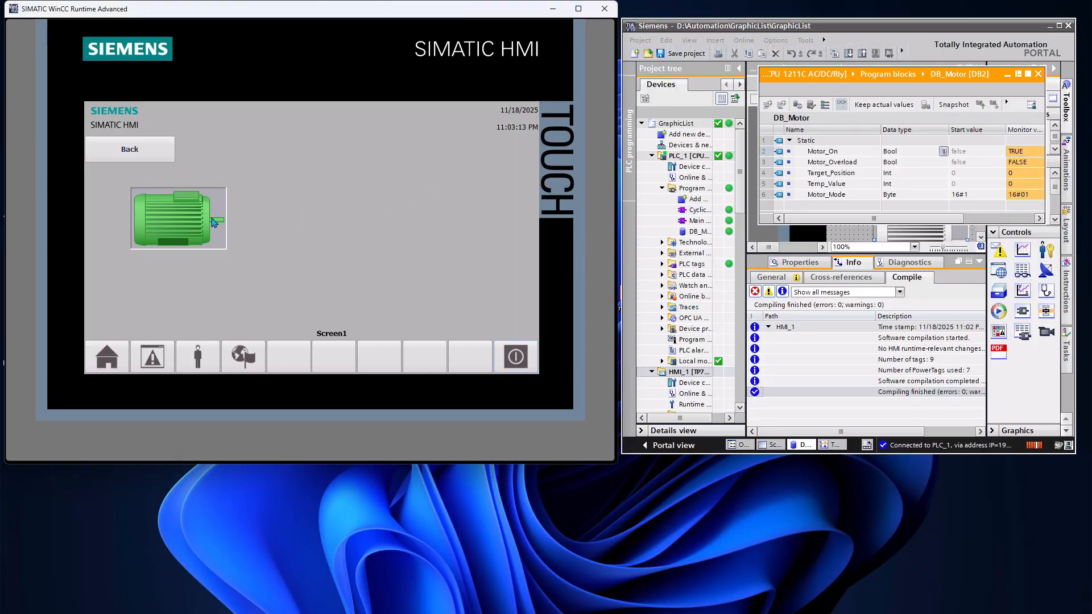
pyautogui.click(201, 222)
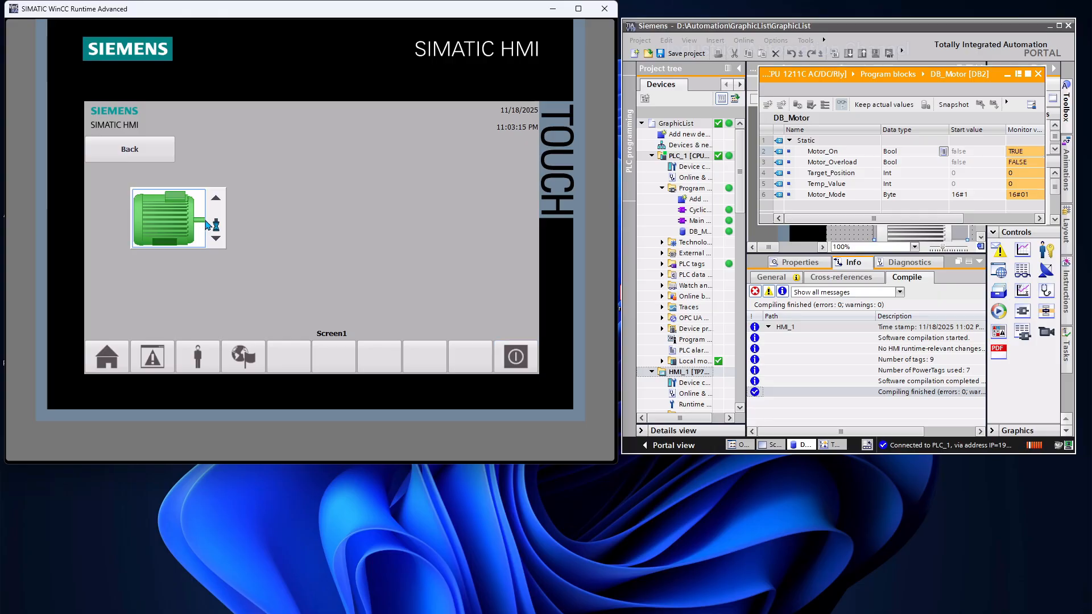
pyautogui.click(216, 226)
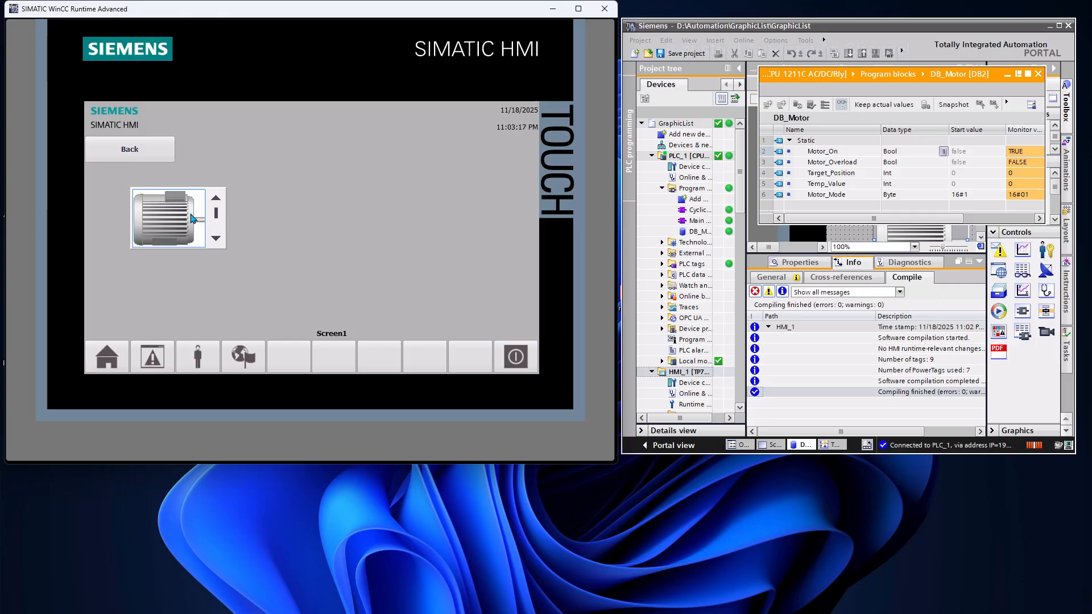
pyautogui.click(191, 218)
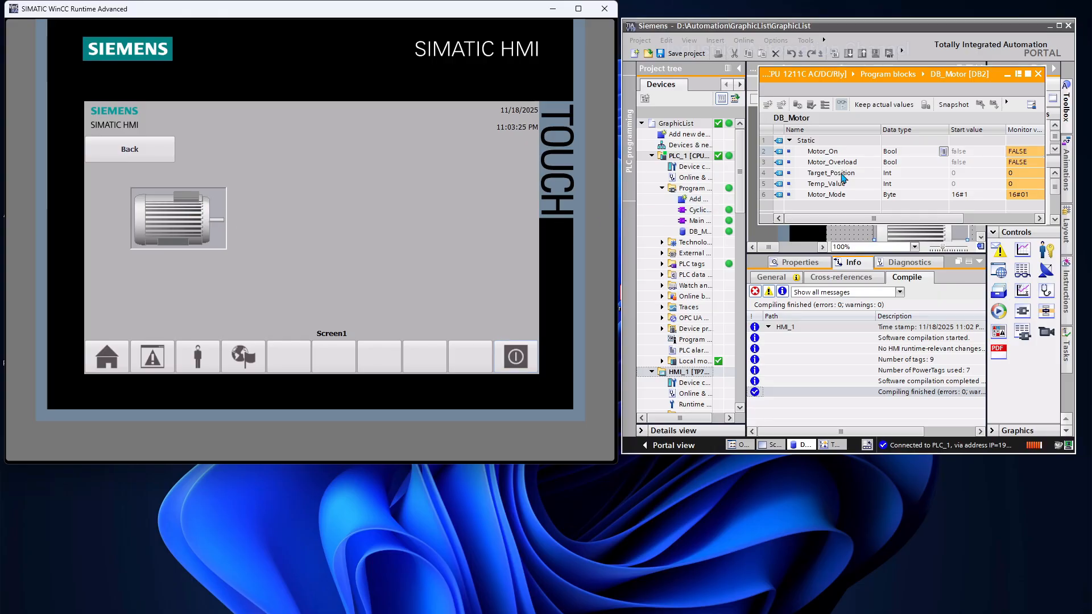
# Switch the motor back on from the simulated Screen1 by choosing the green motor in the graphic I/O field.
pyautogui.click(1030, 154)
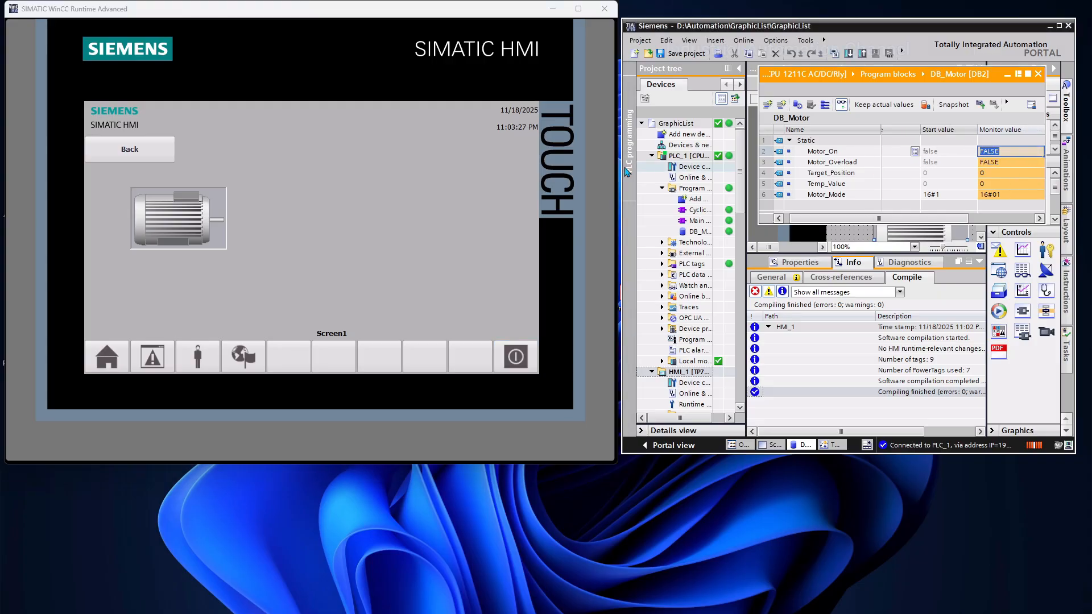
pyautogui.click(214, 221)
pyautogui.scroll(1, 222, 220)
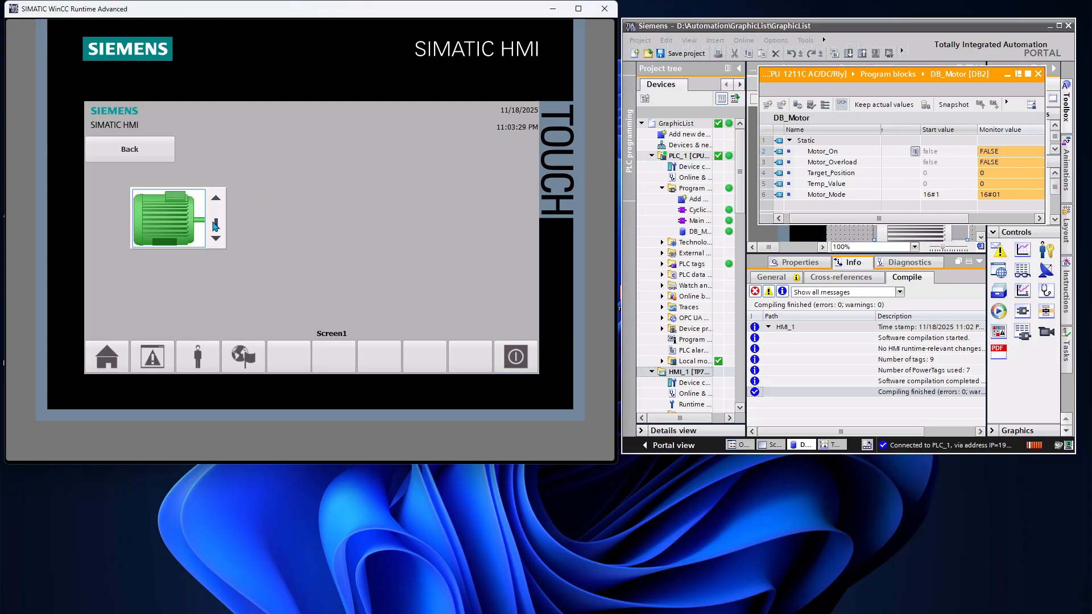
pyautogui.click(190, 222)
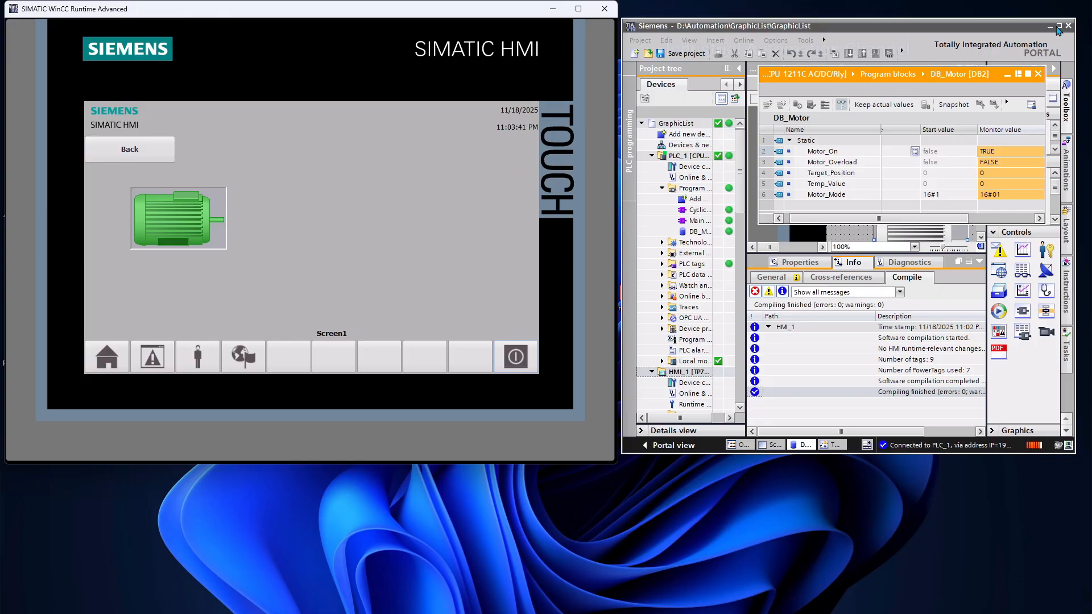
# Return to the maximized TIA Portal, open HMI_1's graphic lists and view the selection types offered for Graphic_list_Motor_Status.
pyautogui.click(1058, 26)
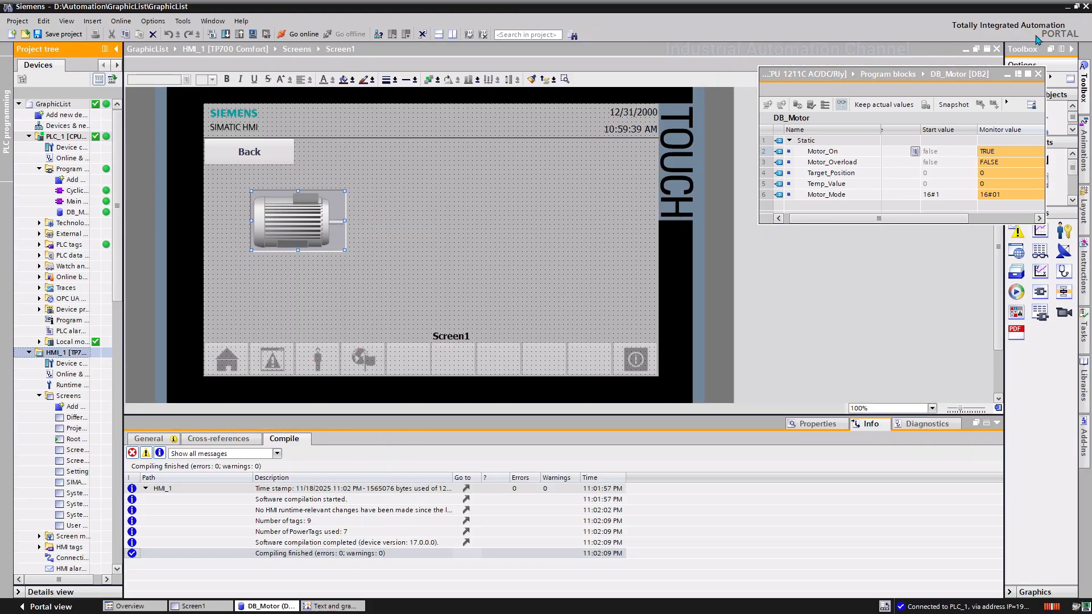
pyautogui.click(817, 424)
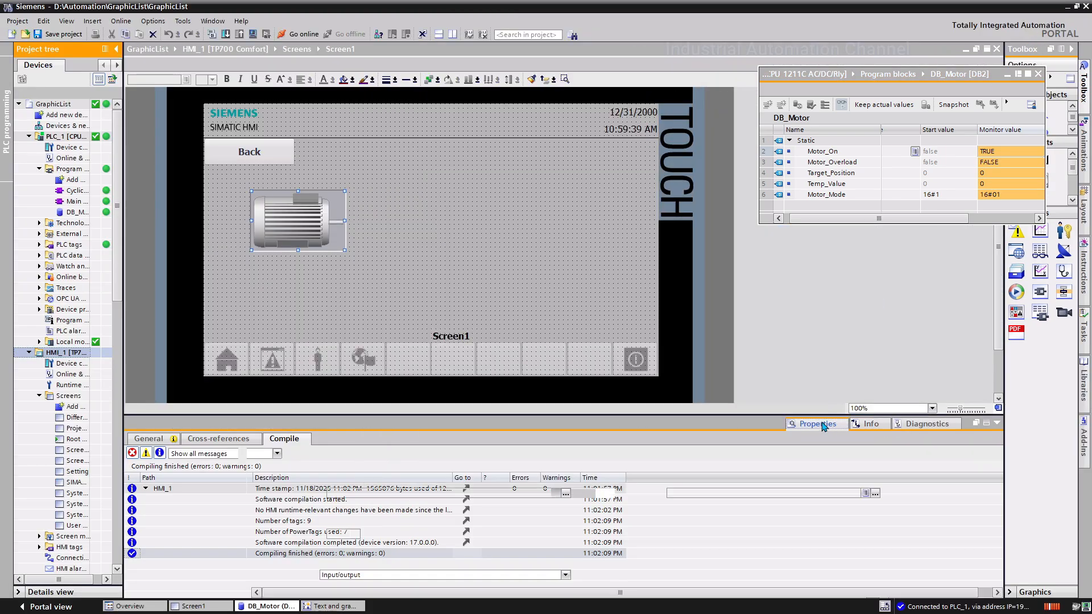
pyautogui.moveTo(73, 578); pyautogui.dragTo(75, 579)
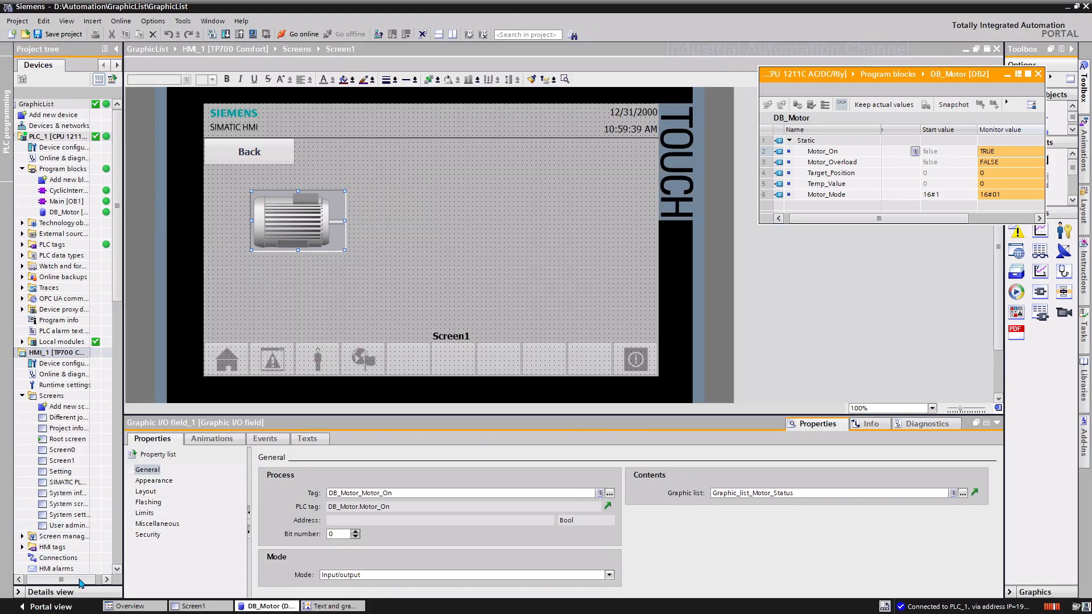
pyautogui.scroll(-5, 67, 563)
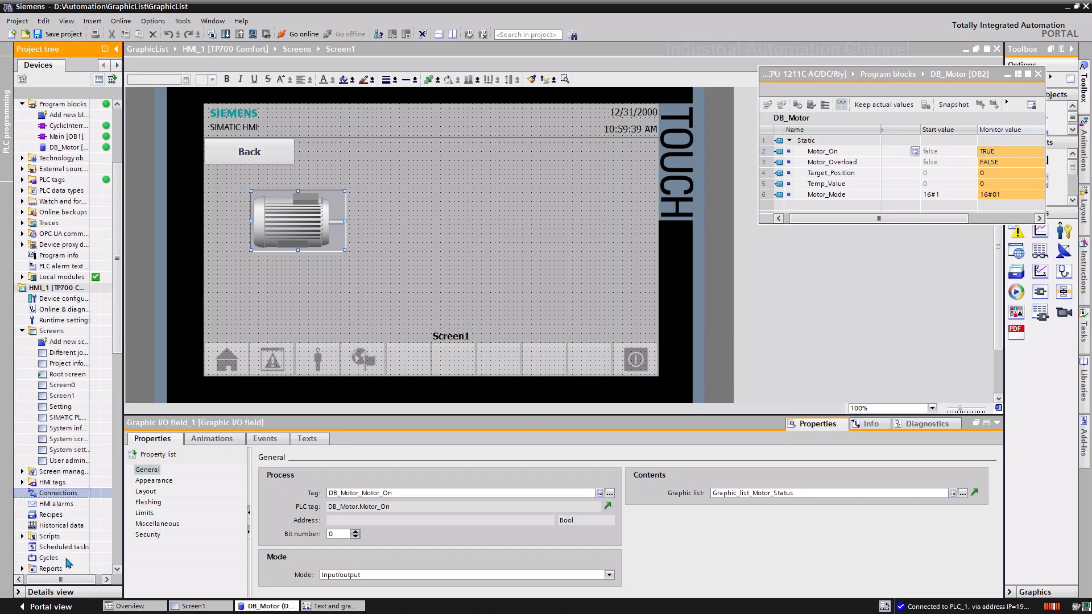
pyautogui.doubleClick(63, 485)
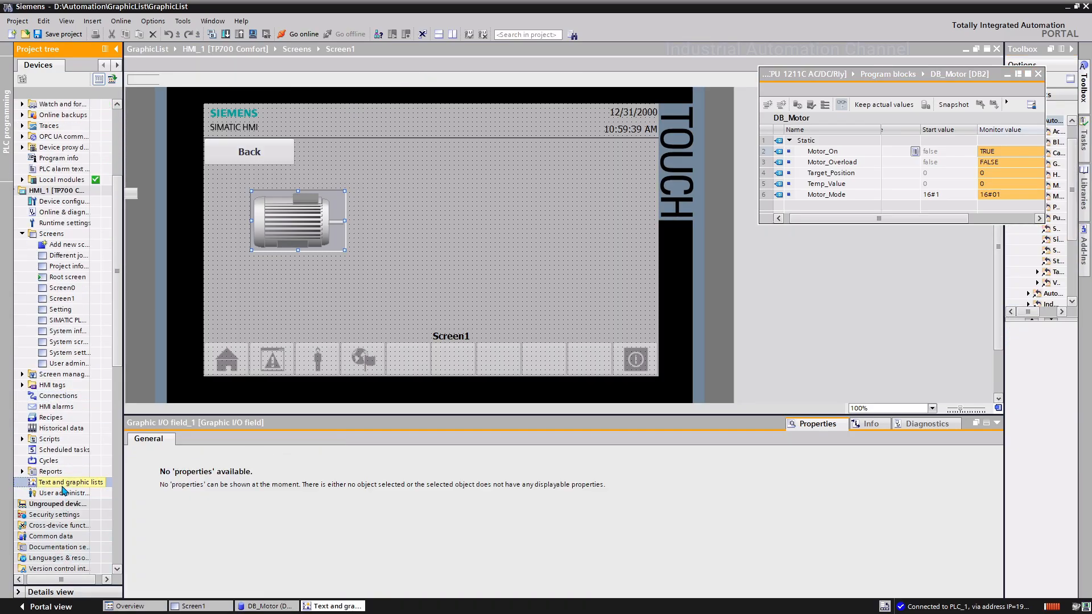
pyautogui.moveTo(816, 83); pyautogui.dragTo(857, 129)
pyautogui.click(957, 65)
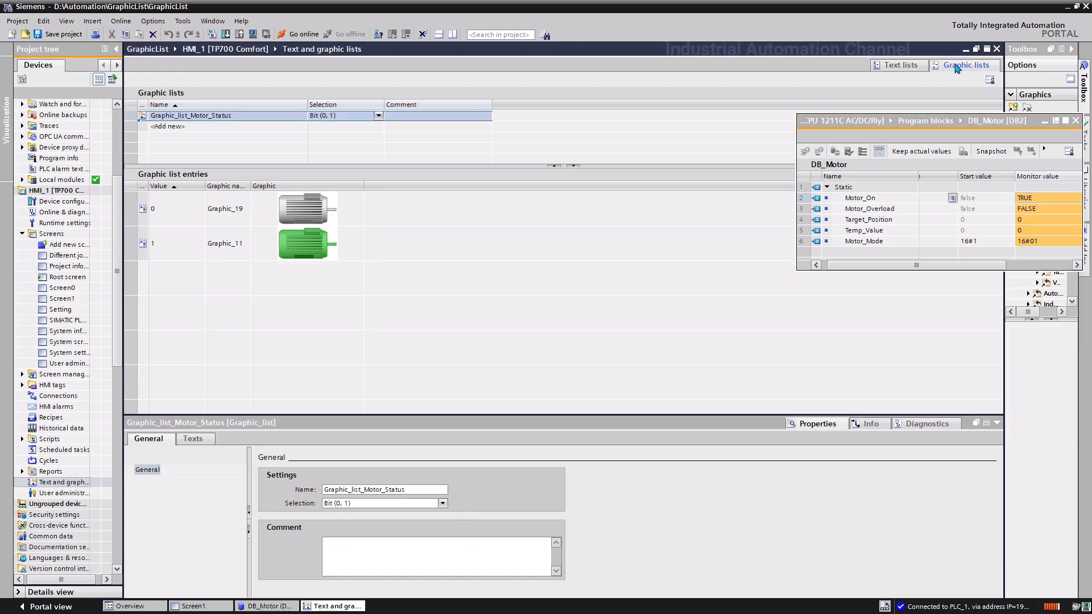
pyautogui.click(378, 119)
pyautogui.click(378, 116)
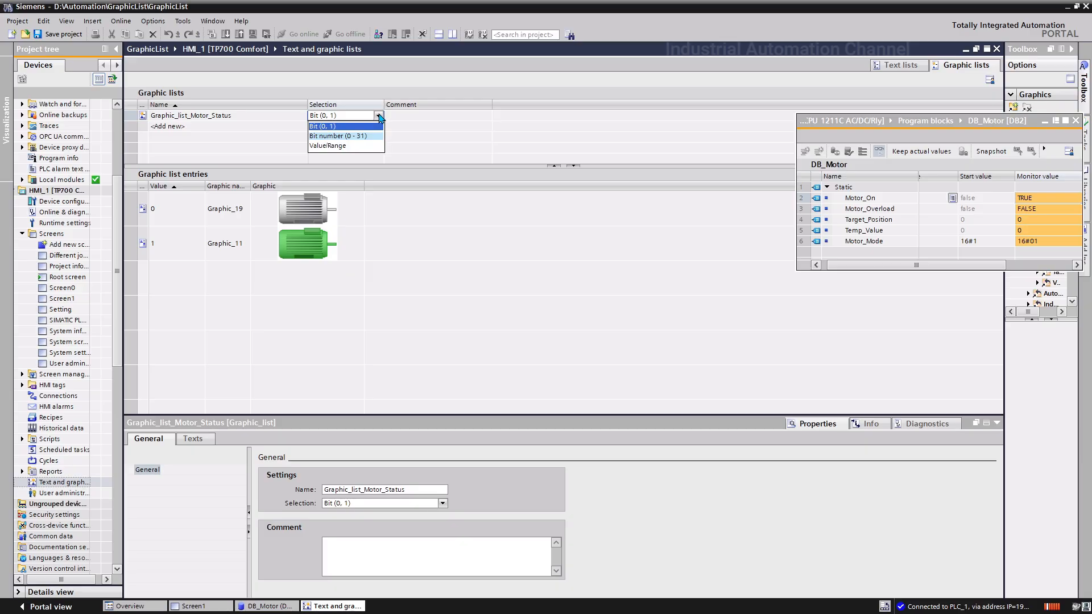
# Add a graphic list named Graphic_list_Motor_Mode and set its selection to Bit number (0 - 31).
pyautogui.click(163, 130)
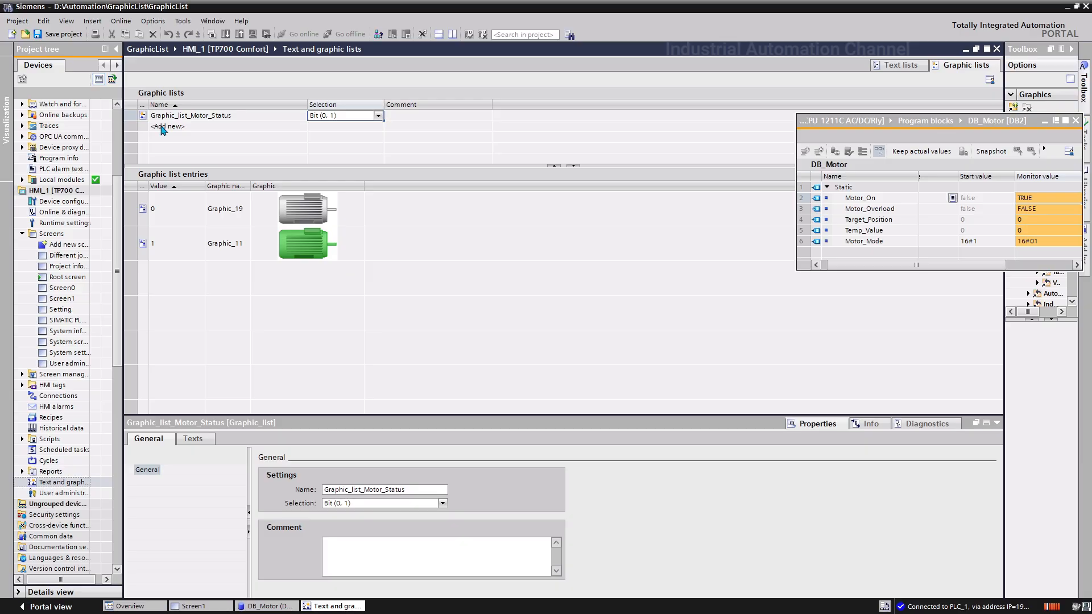
pyautogui.click(163, 129)
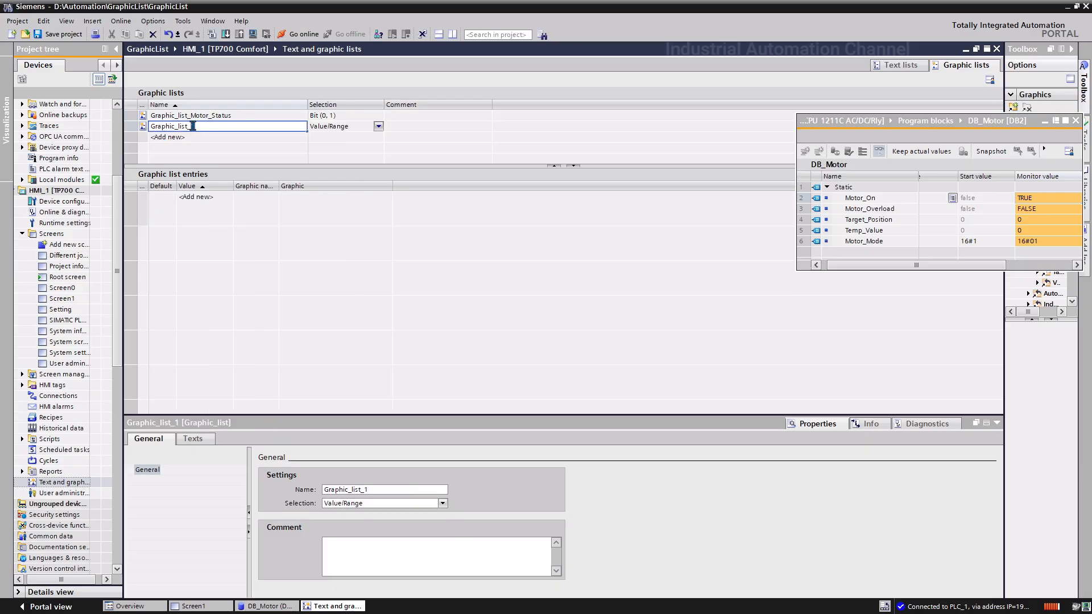
pyautogui.write('Motor_Mode')
pyautogui.press('Return')
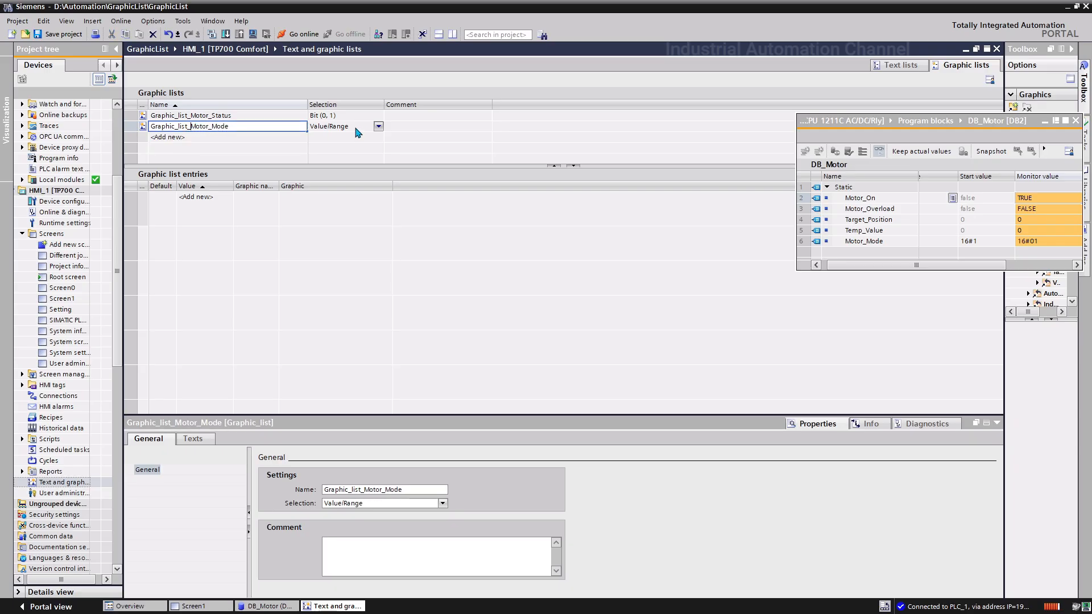
pyautogui.click(378, 126)
pyautogui.click(378, 126)
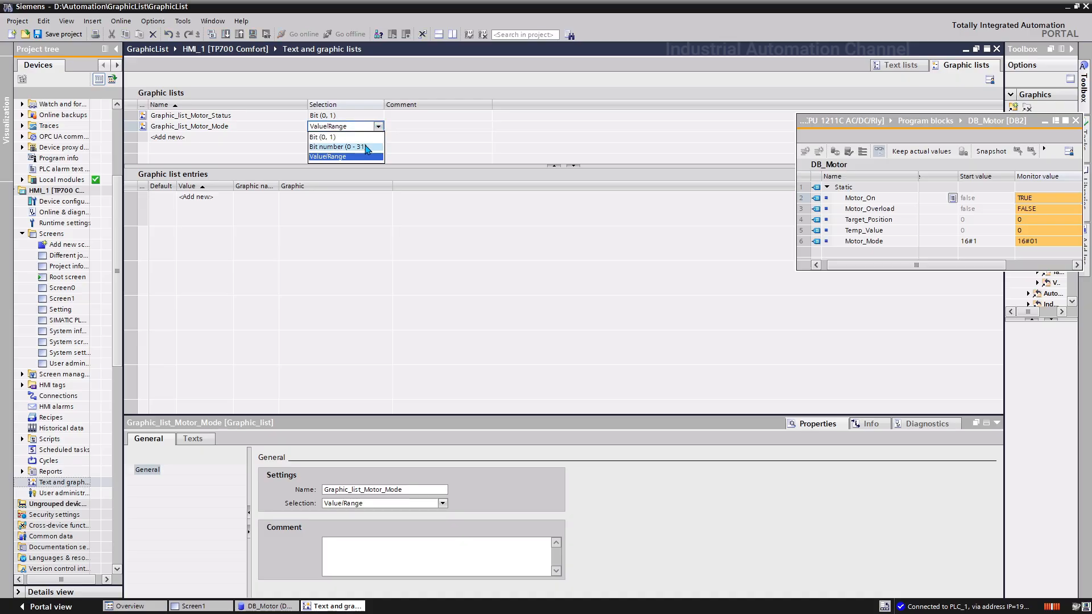
pyautogui.click(366, 148)
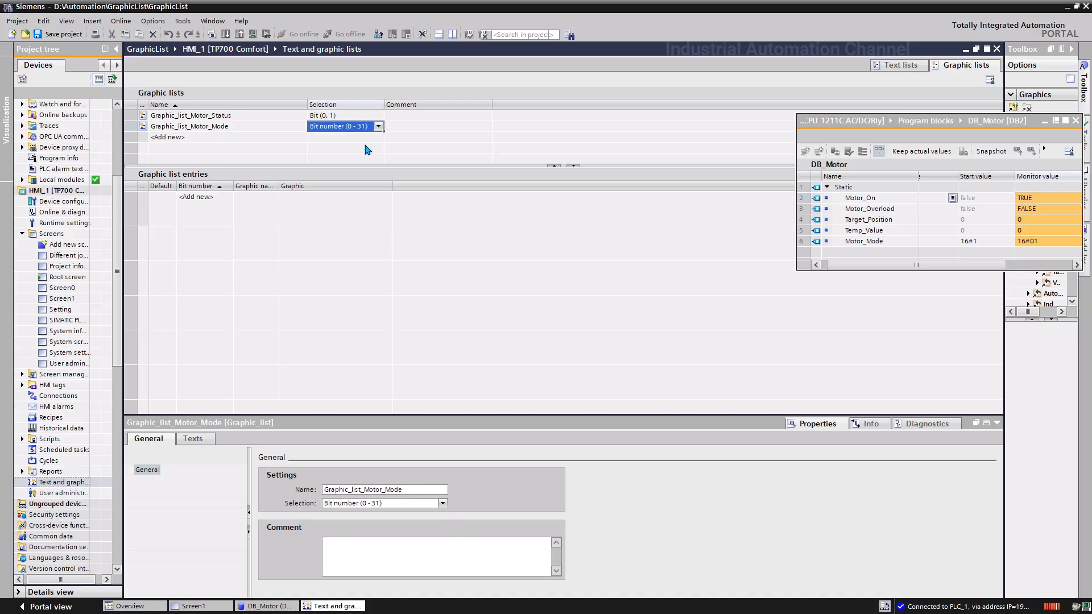
# Add a bit number 0 entry to Graphic_list_Motor_Mode, then widen the Toolbox and move the floating DB_Motor editor clear of it.
pyautogui.doubleClick(200, 198)
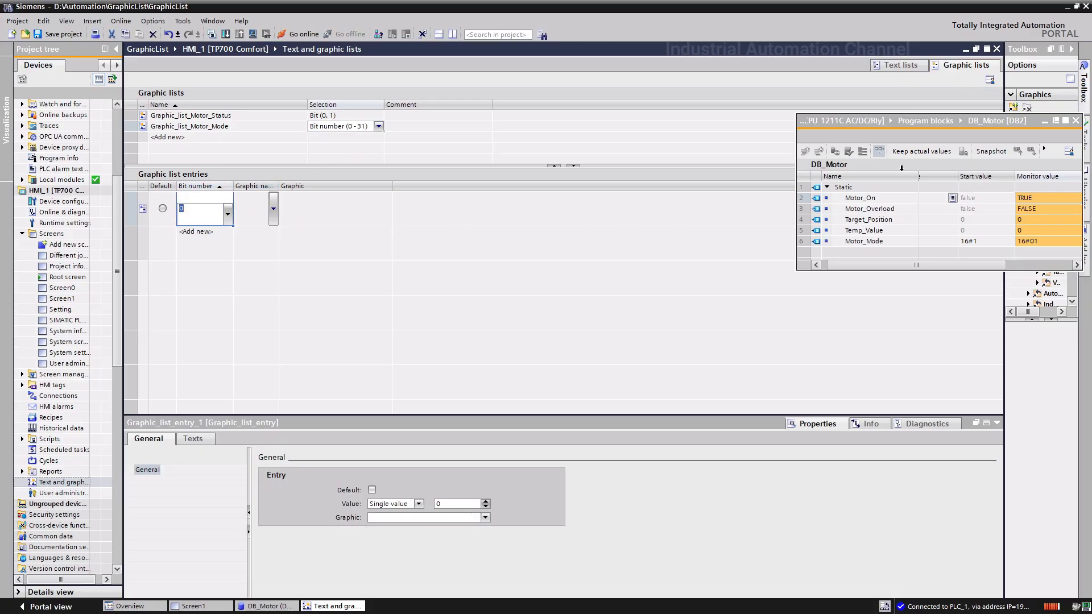
pyautogui.moveTo(910, 121); pyautogui.dragTo(824, 196)
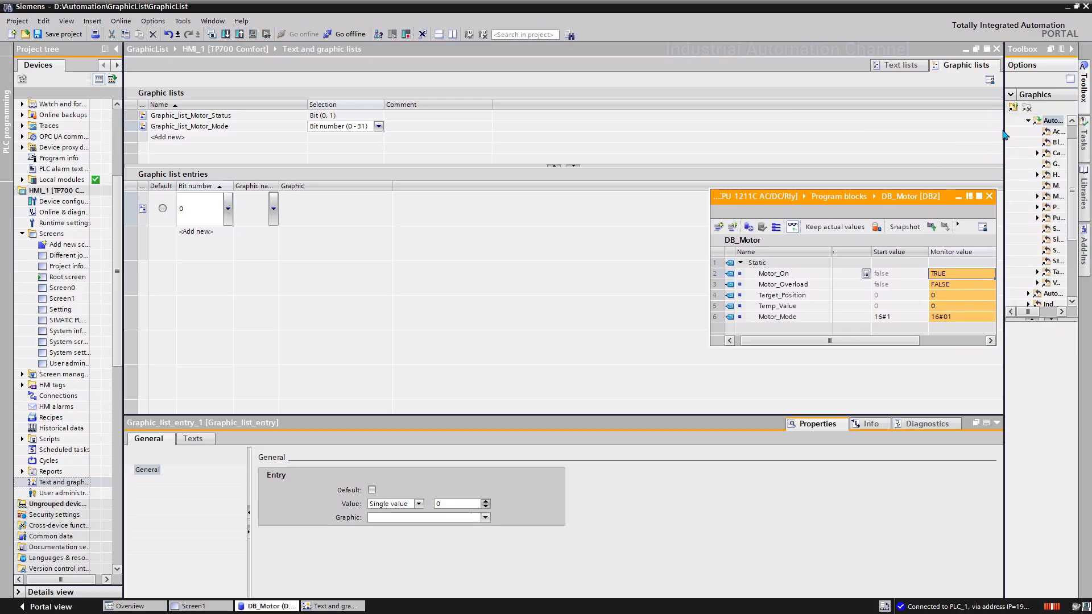
pyautogui.moveTo(1004, 132); pyautogui.dragTo(941, 132)
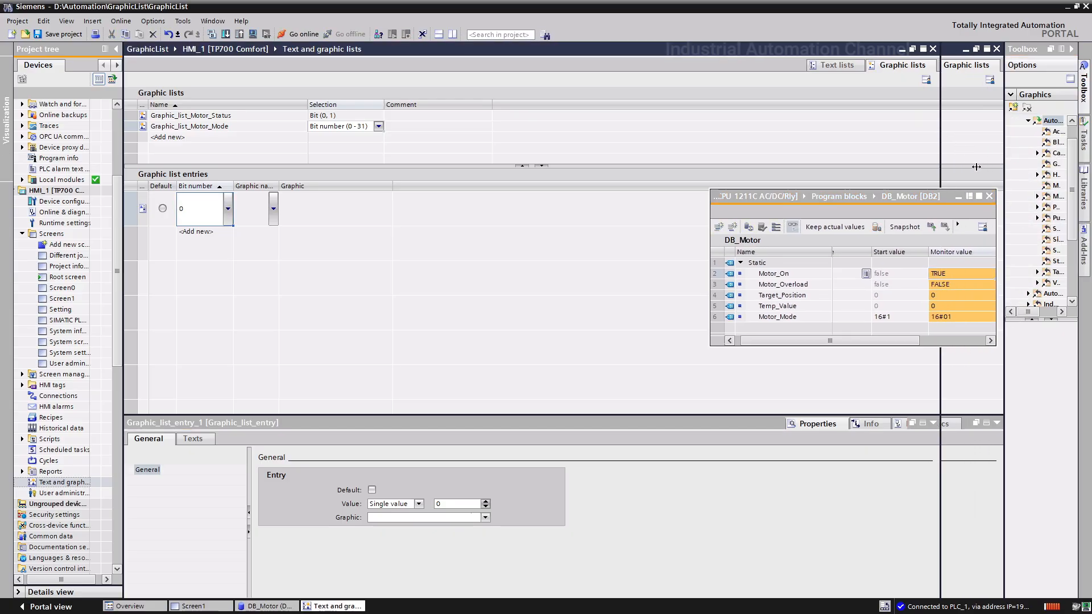
pyautogui.moveTo(926, 199); pyautogui.dragTo(842, 239)
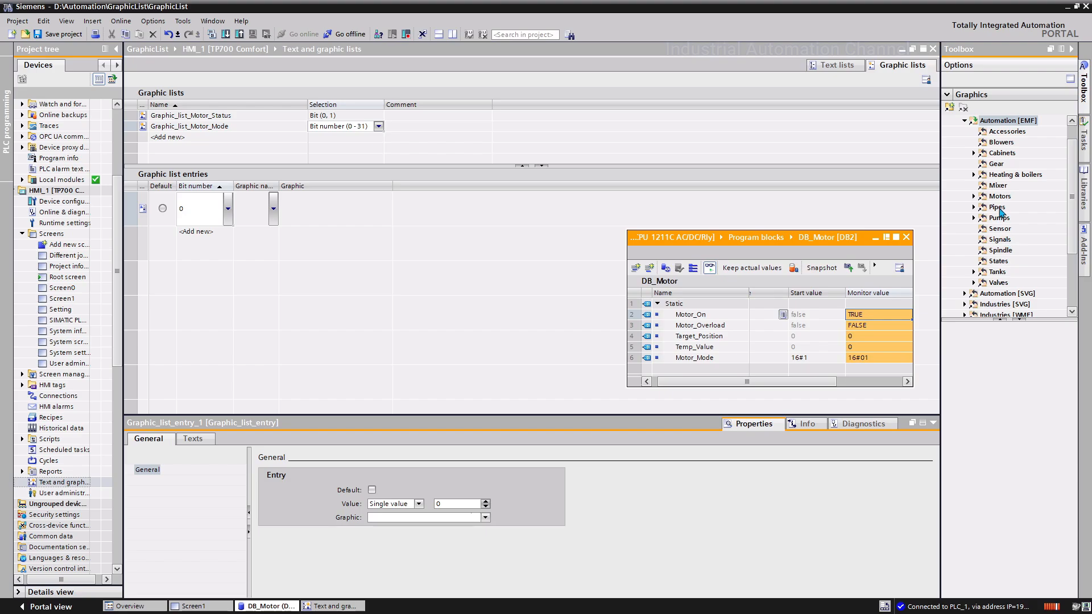
# Assign grey, green and red motor graphics from the Automation [EMF] Motors collection to bit numbers 0, 1 and 2 of Graphic_list_Motor_Mode.
pyautogui.click(998, 196)
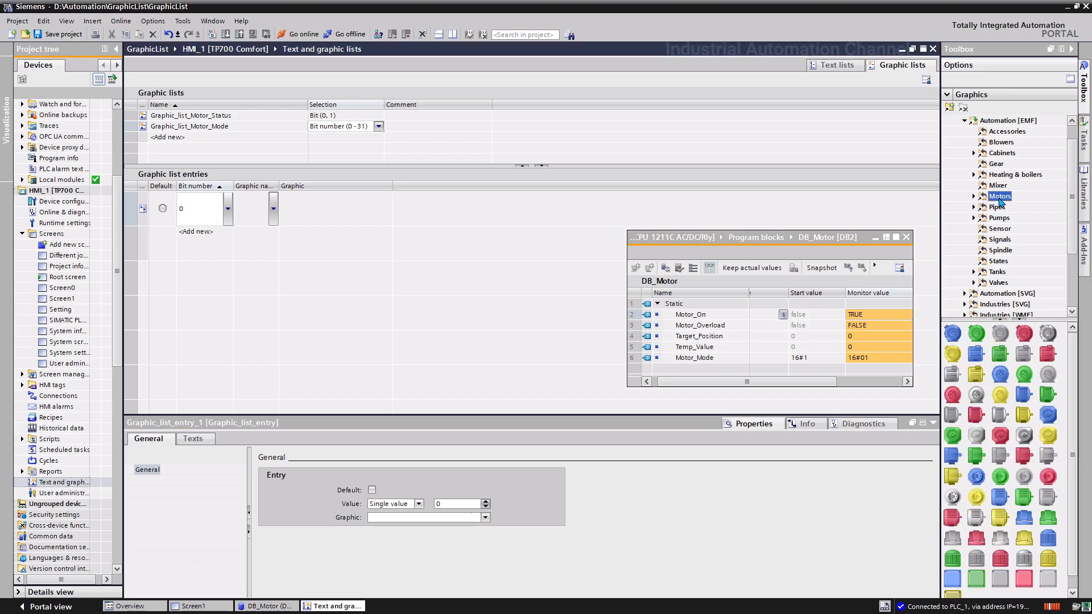
pyautogui.moveTo(952, 374); pyautogui.dragTo(358, 207)
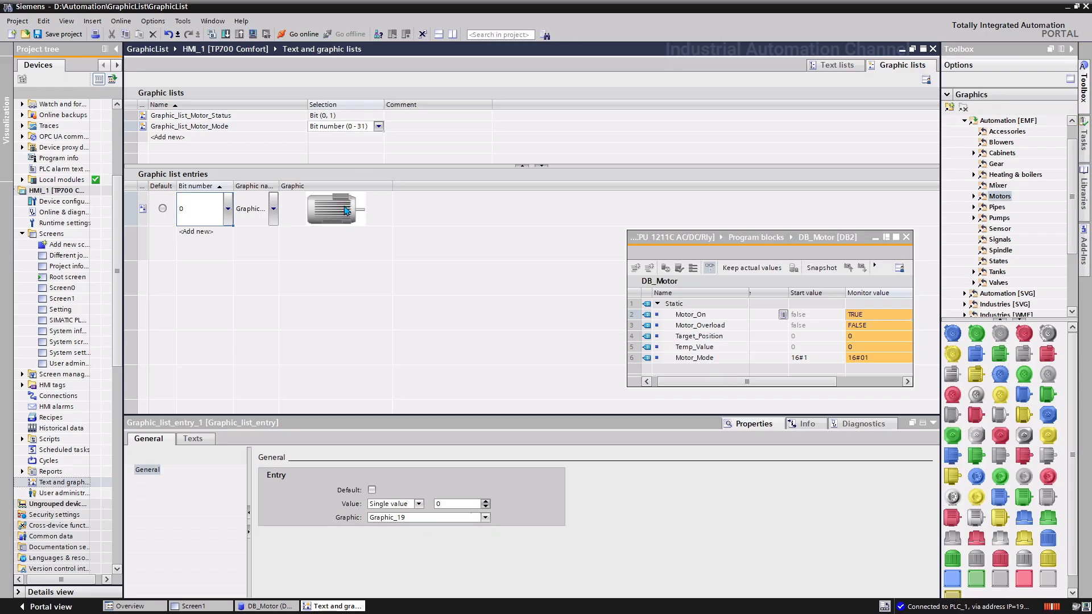
pyautogui.click(196, 242)
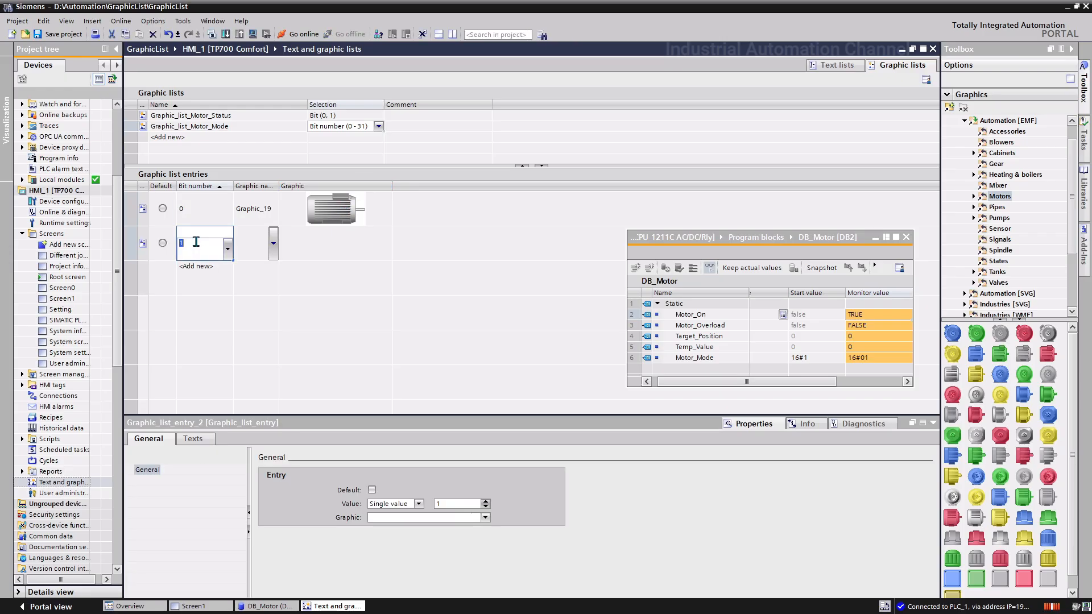
pyautogui.moveTo(999, 354); pyautogui.dragTo(348, 250)
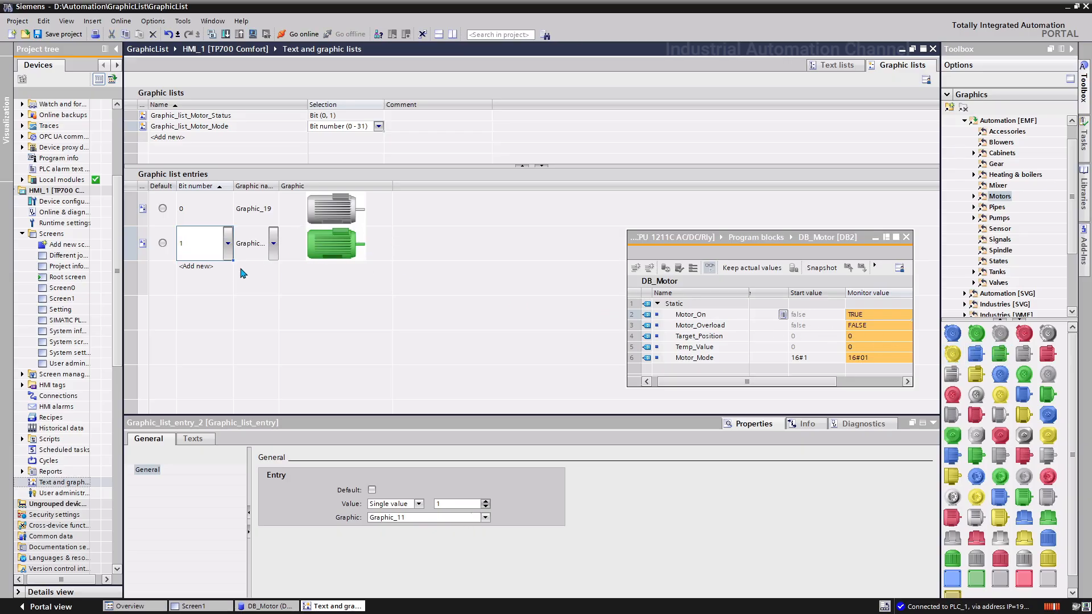
pyautogui.click(210, 277)
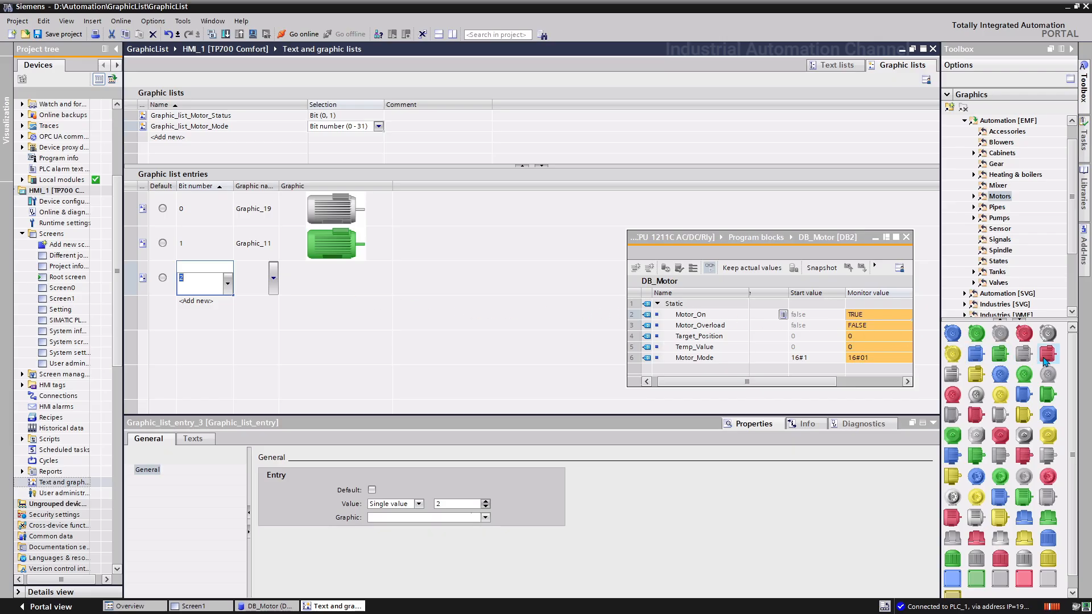
pyautogui.moveTo(1044, 362); pyautogui.dragTo(347, 286)
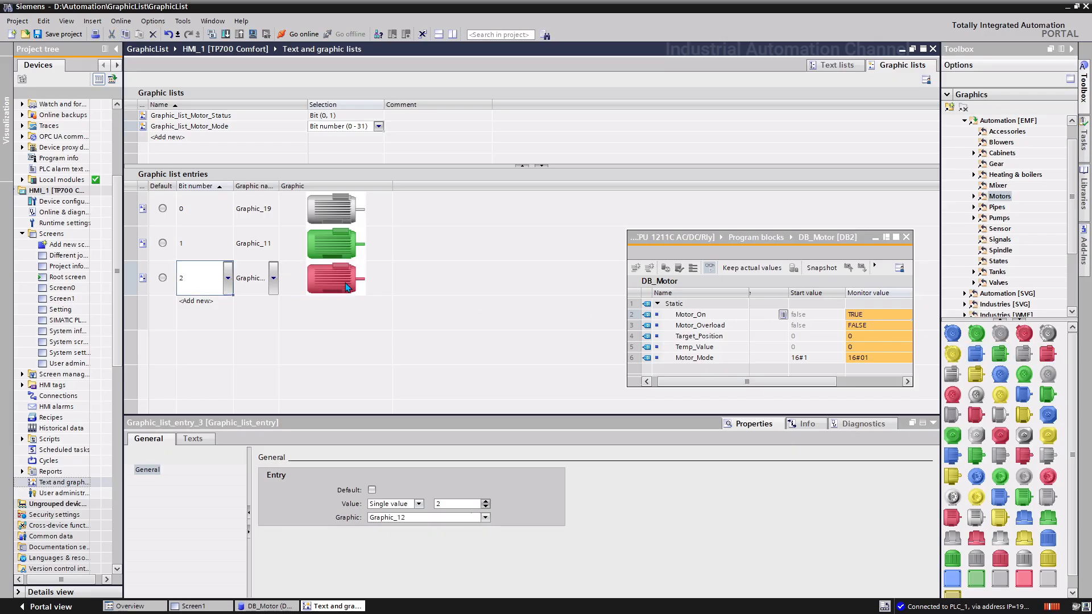
# Add a second graphic I/O field beside the existing motor on Screen1 and link it to Graphic_list_Motor_Mode and DB_Motor's Motor_Mode tag.
pyautogui.click(227, 606)
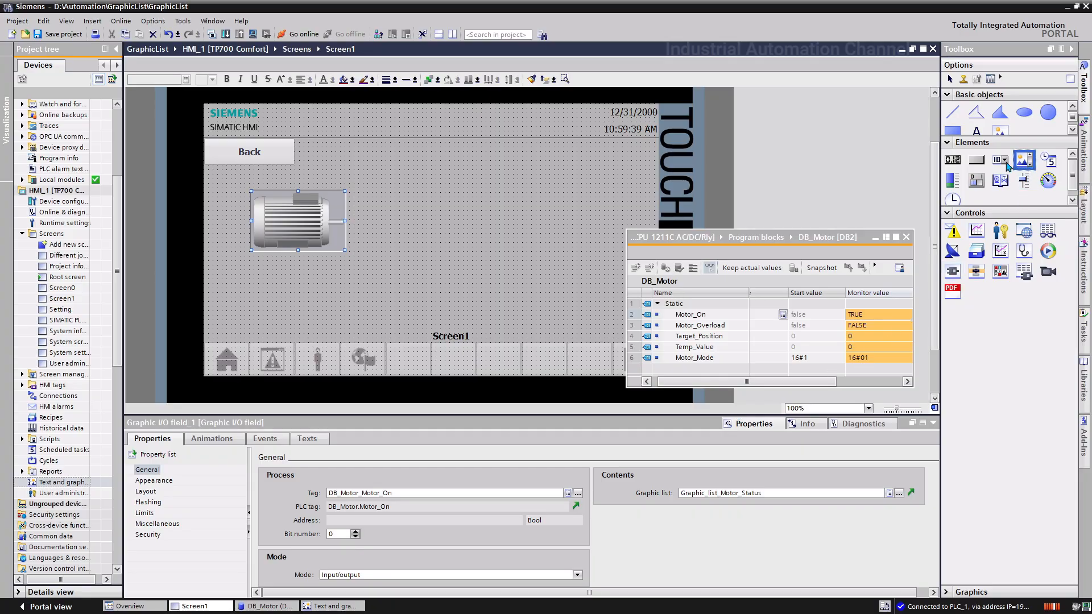
pyautogui.moveTo(1008, 164); pyautogui.dragTo(460, 220)
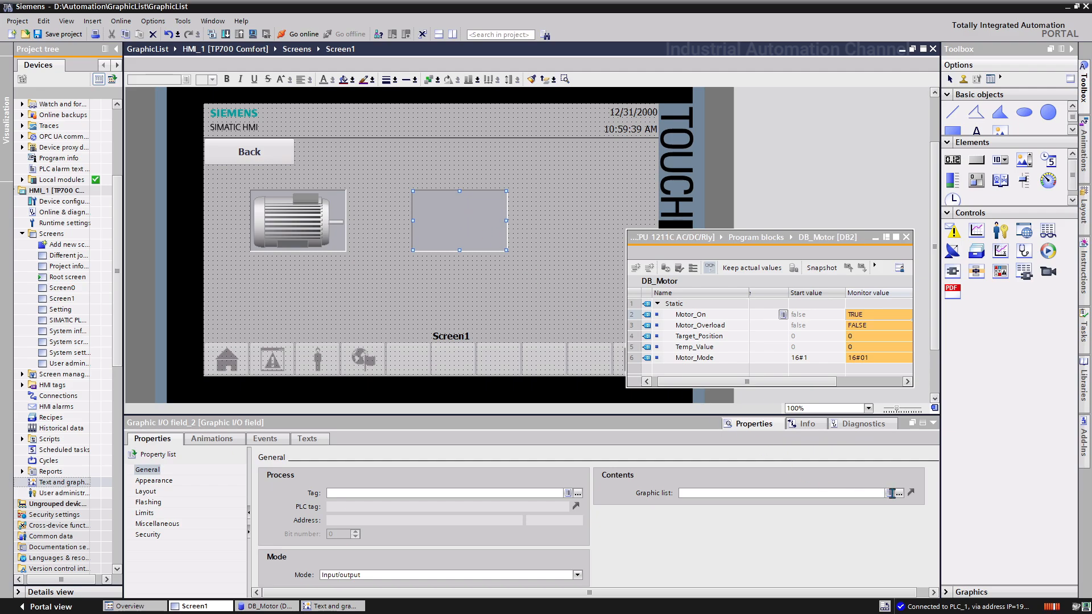
pyautogui.click(891, 492)
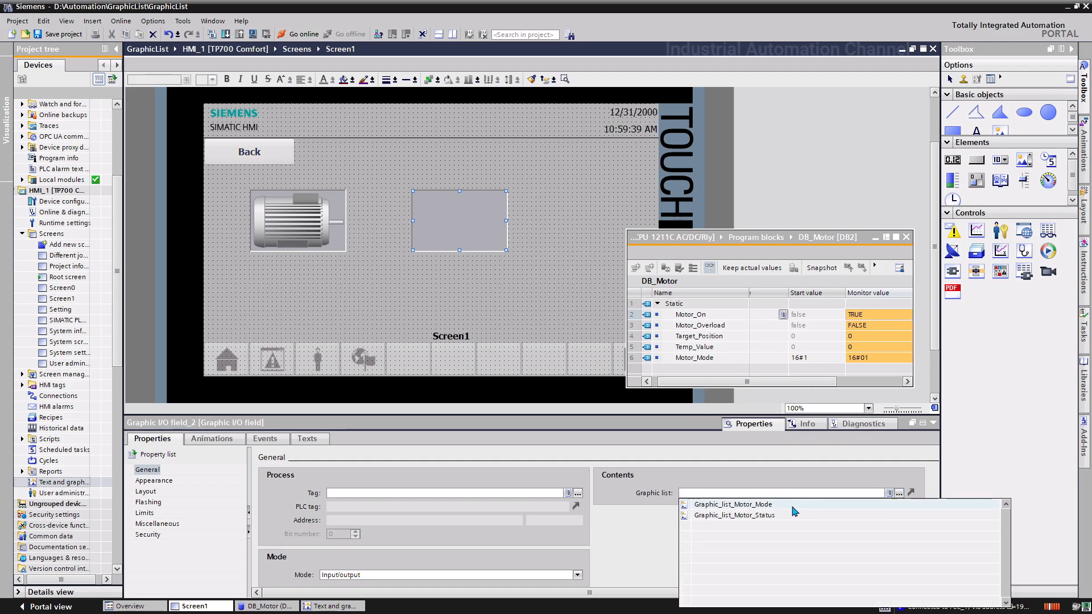
pyautogui.click(792, 505)
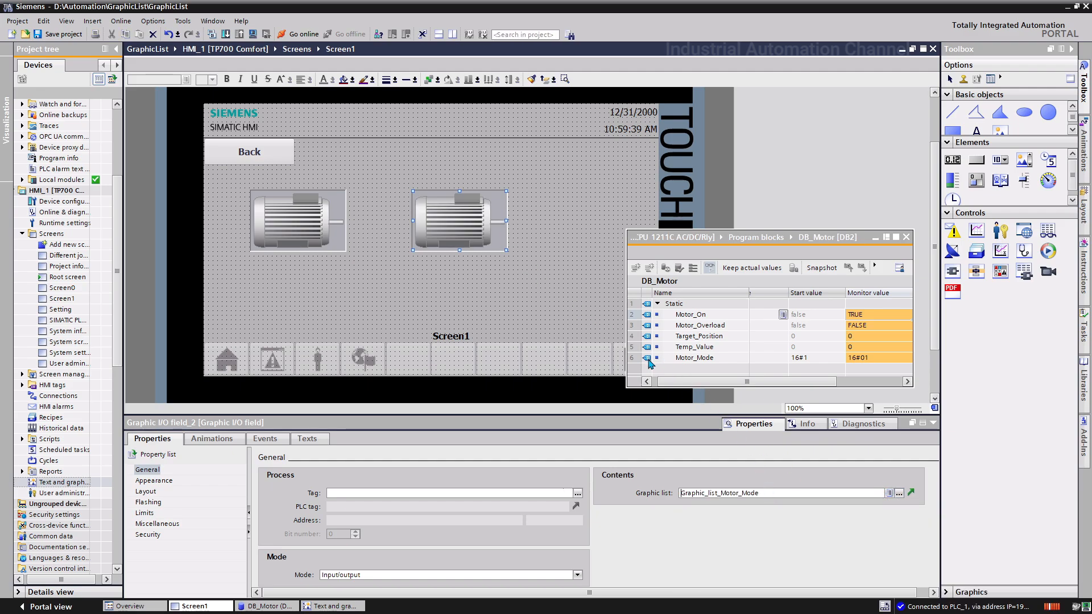
pyautogui.moveTo(648, 361); pyautogui.dragTo(431, 496)
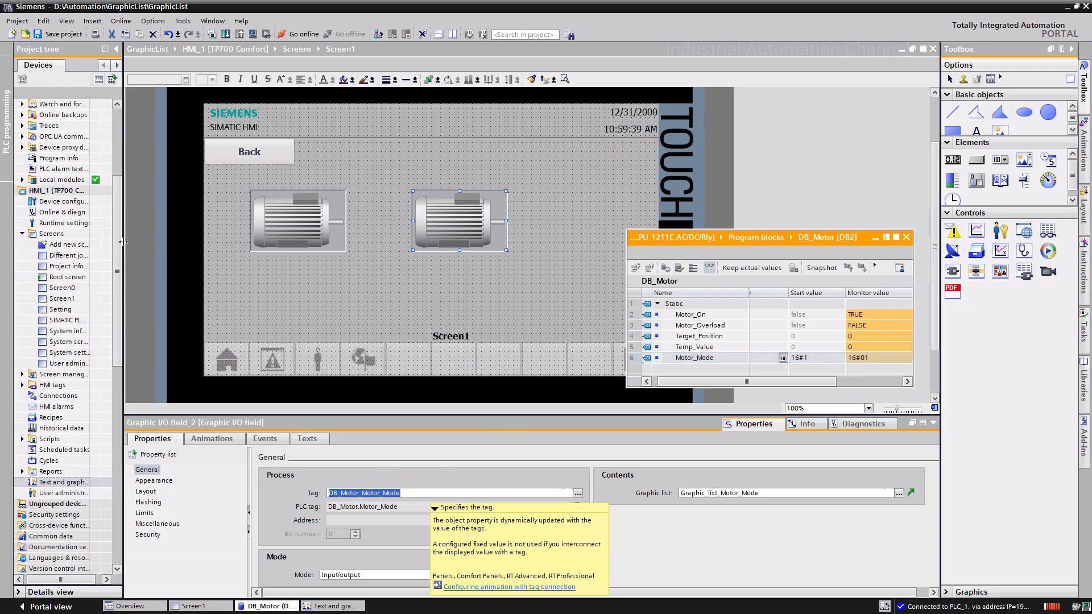
# Save the project and start the runtime simulation of HMI_1.
pyautogui.click(90, 194)
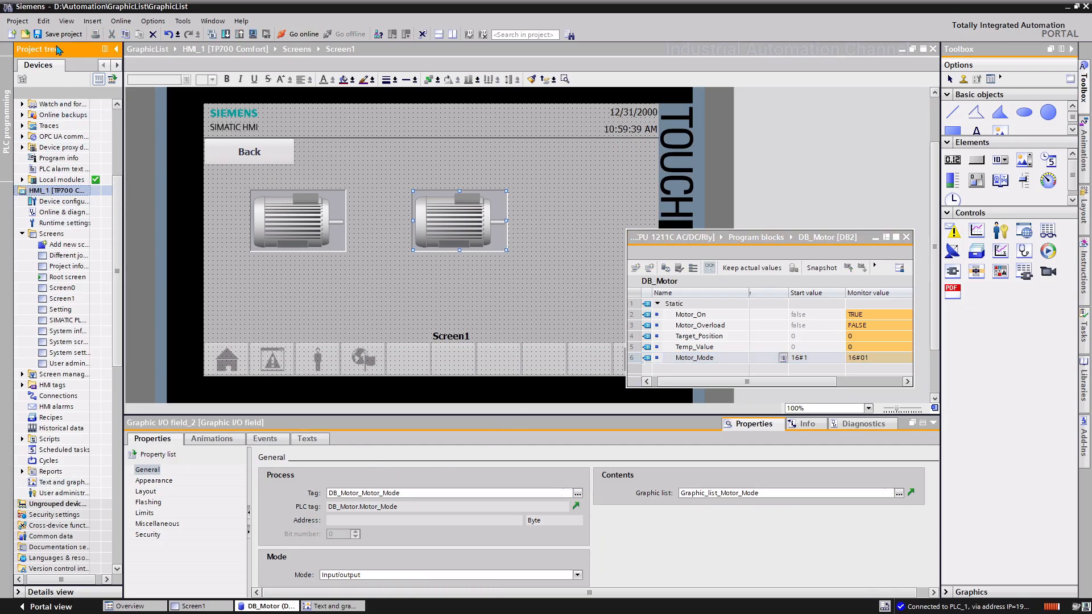
pyautogui.click(60, 35)
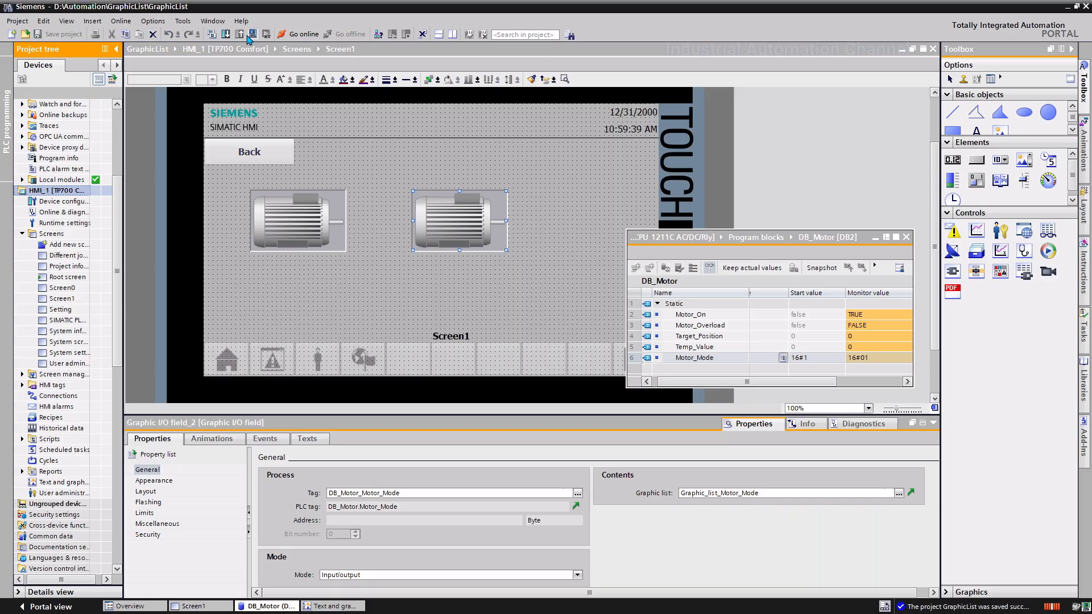
pyautogui.click(252, 34)
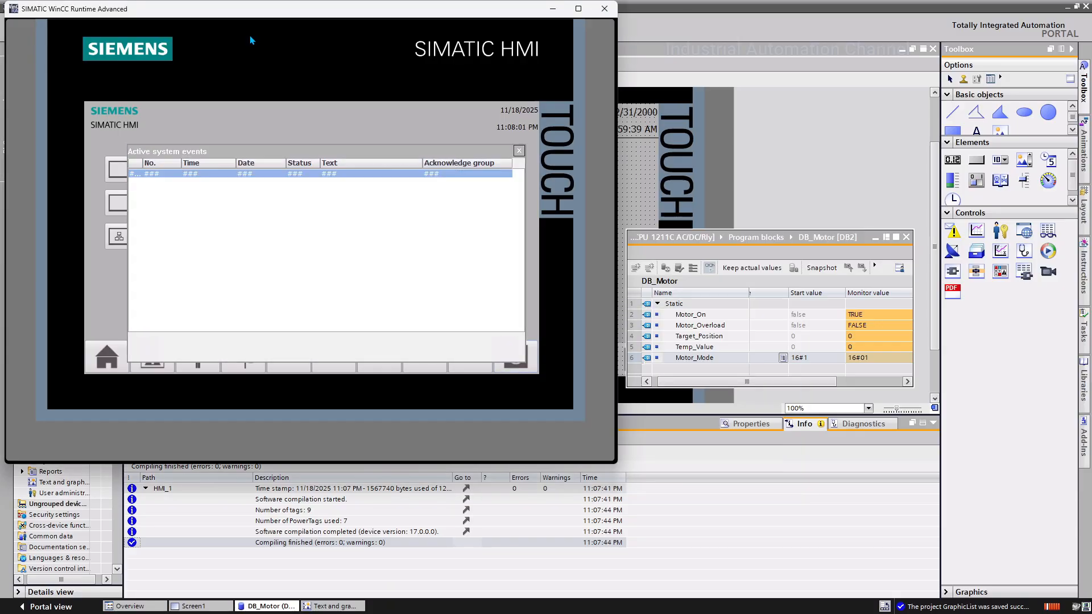
# Arrange TIA Portal and the DB_Motor editor beside the simulated panel, then open Screen1 in the simulation.
pyautogui.click(1077, 7)
pyautogui.moveTo(1044, 27); pyautogui.dragTo(1048, 21)
pyautogui.moveTo(842, 241); pyautogui.dragTo(927, 168)
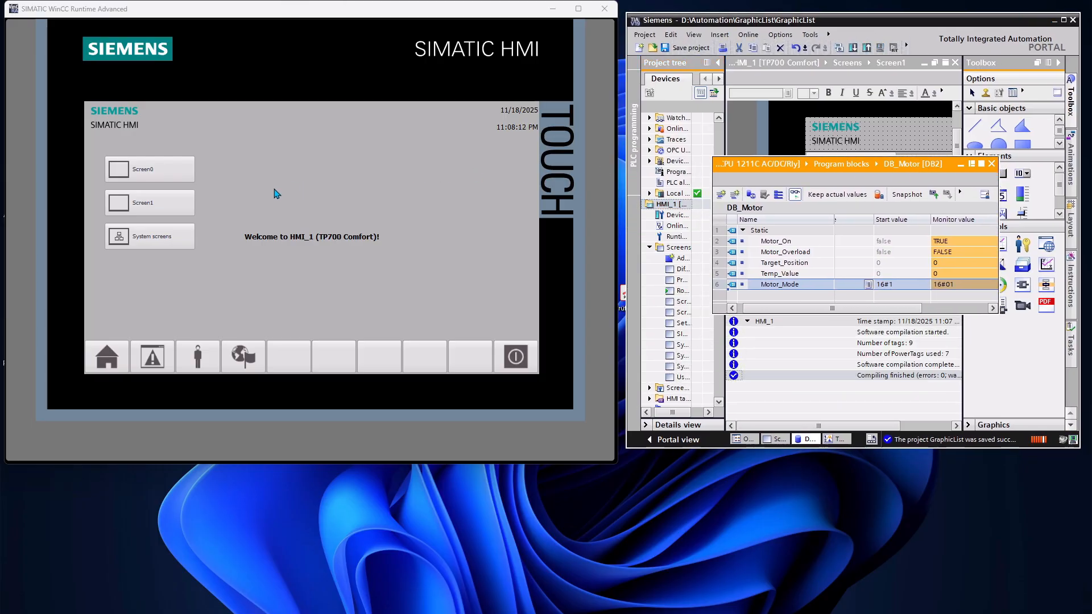
pyautogui.click(130, 206)
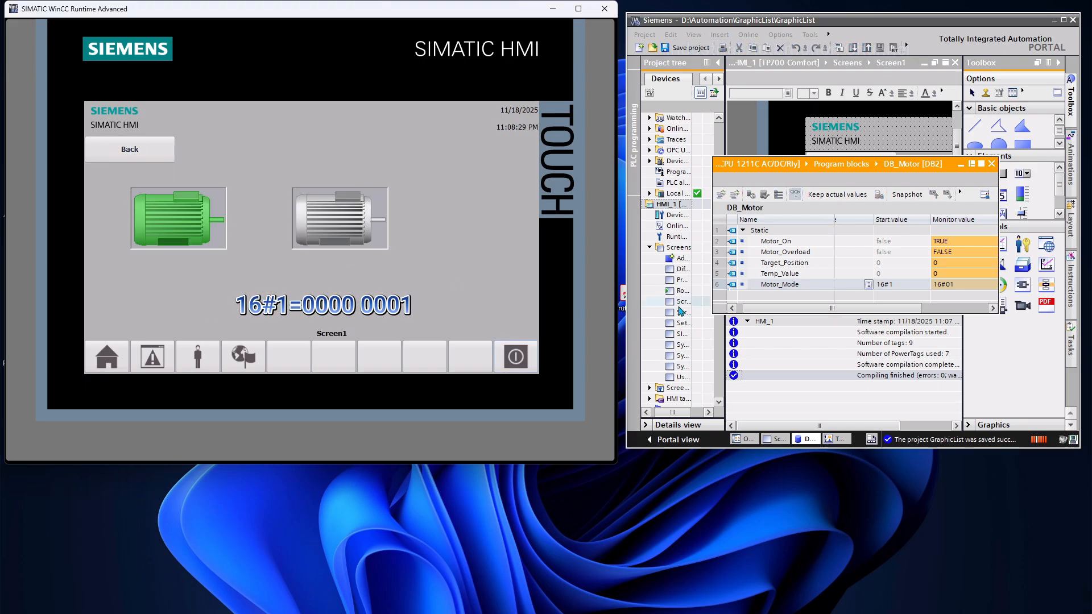
# Test the second motor graphic by modifying the monitored Motor_Mode value in DB_Motor to hex 2, 4 and 8 in turn.
pyautogui.click(950, 286)
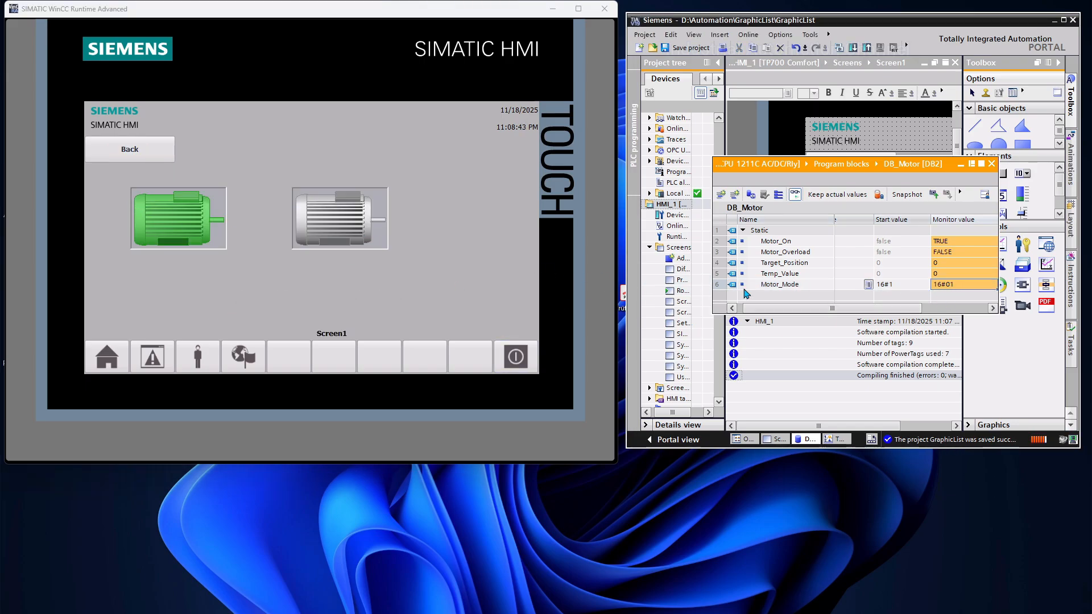
pyautogui.doubleClick(946, 286)
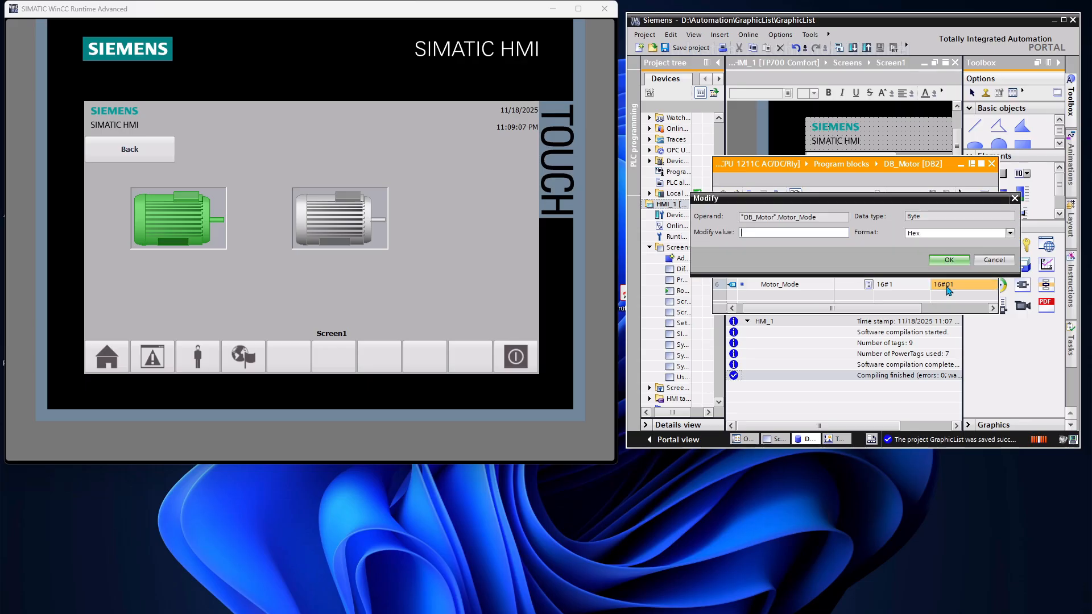
pyautogui.write('2')
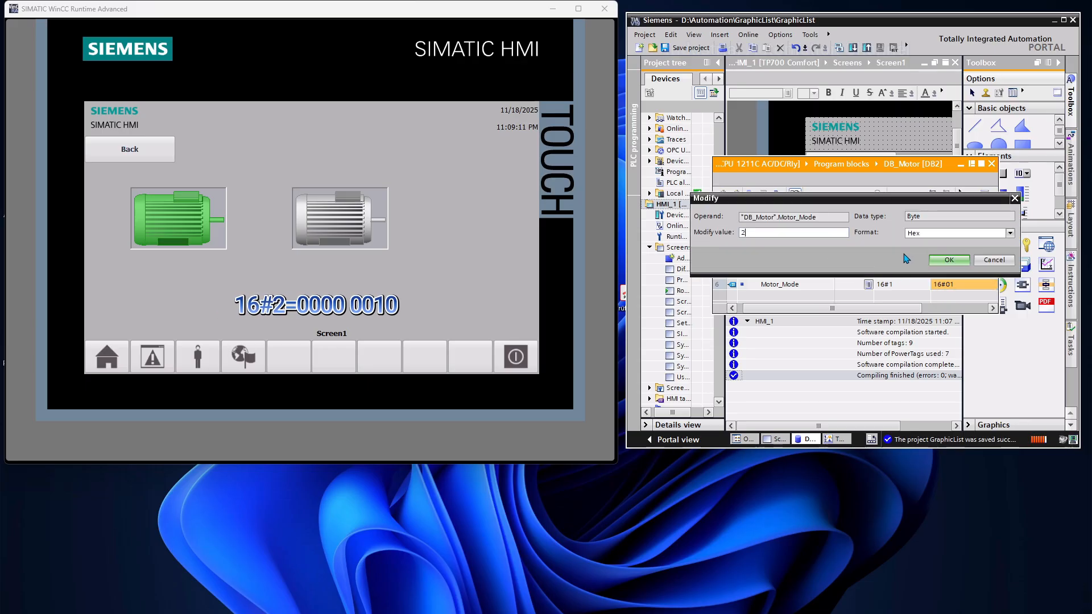
pyautogui.click(941, 262)
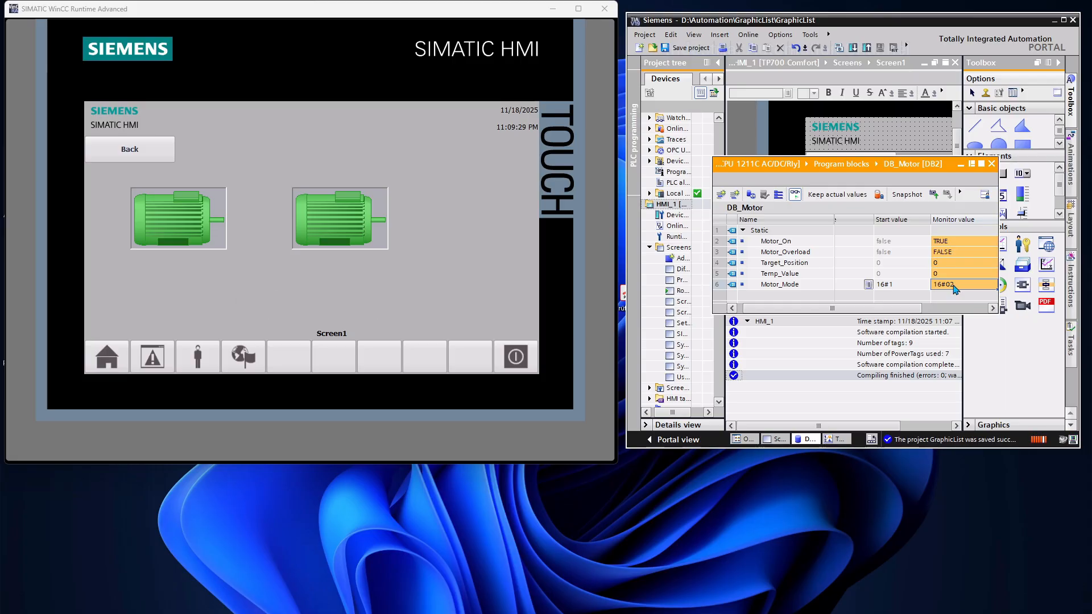
pyautogui.doubleClick(952, 286)
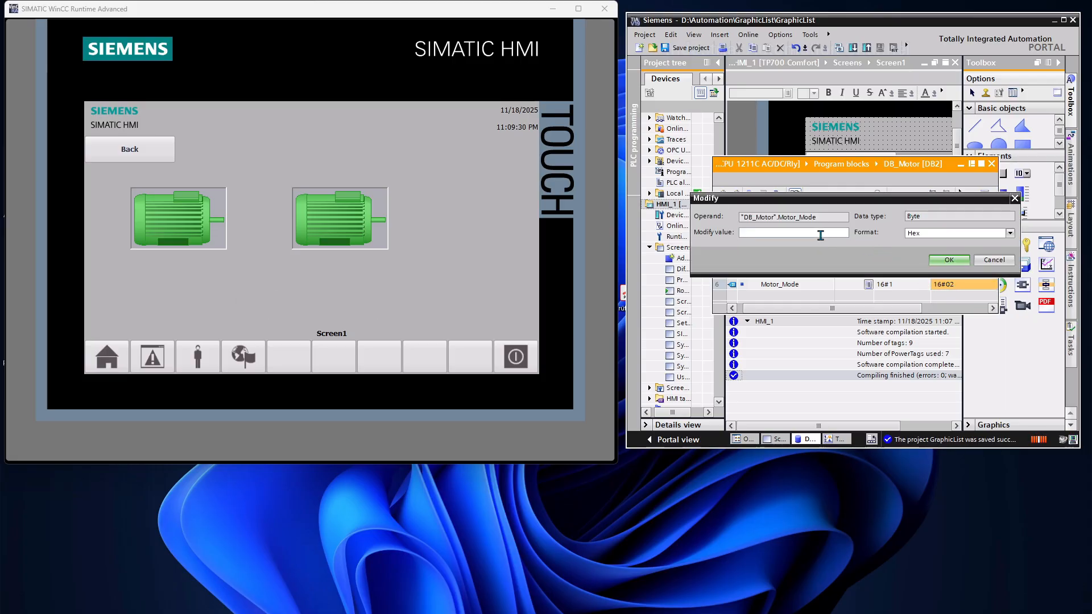
pyautogui.write('4')
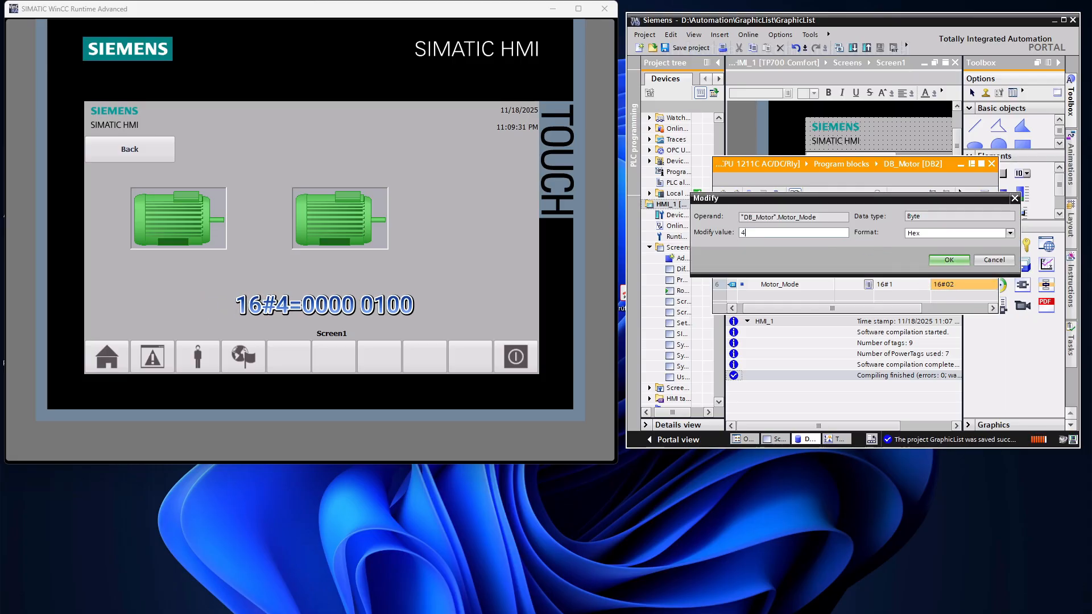
pyautogui.click(939, 262)
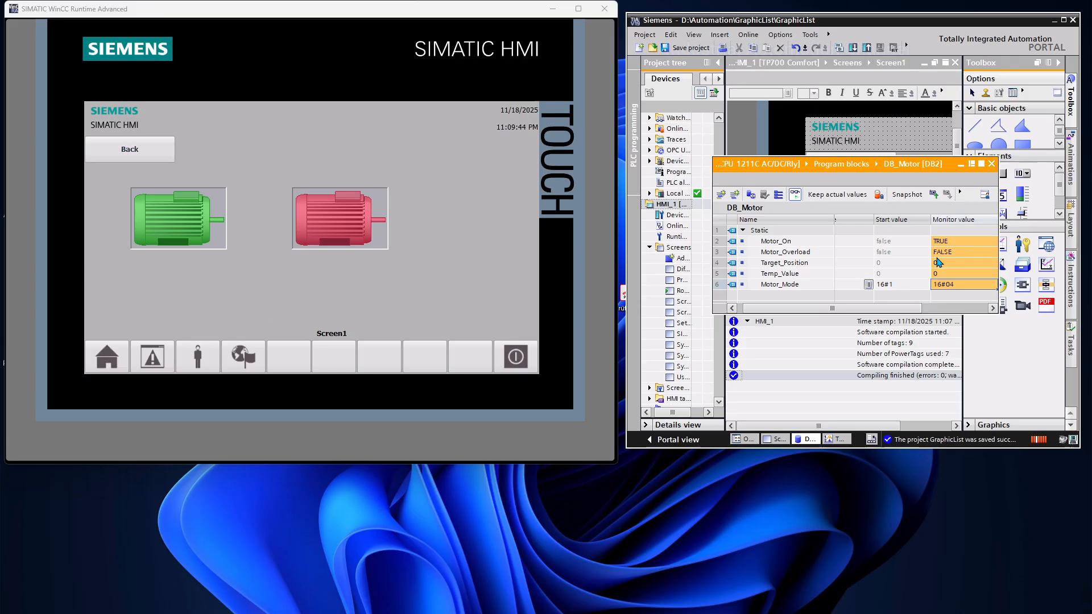
pyautogui.doubleClick(950, 284)
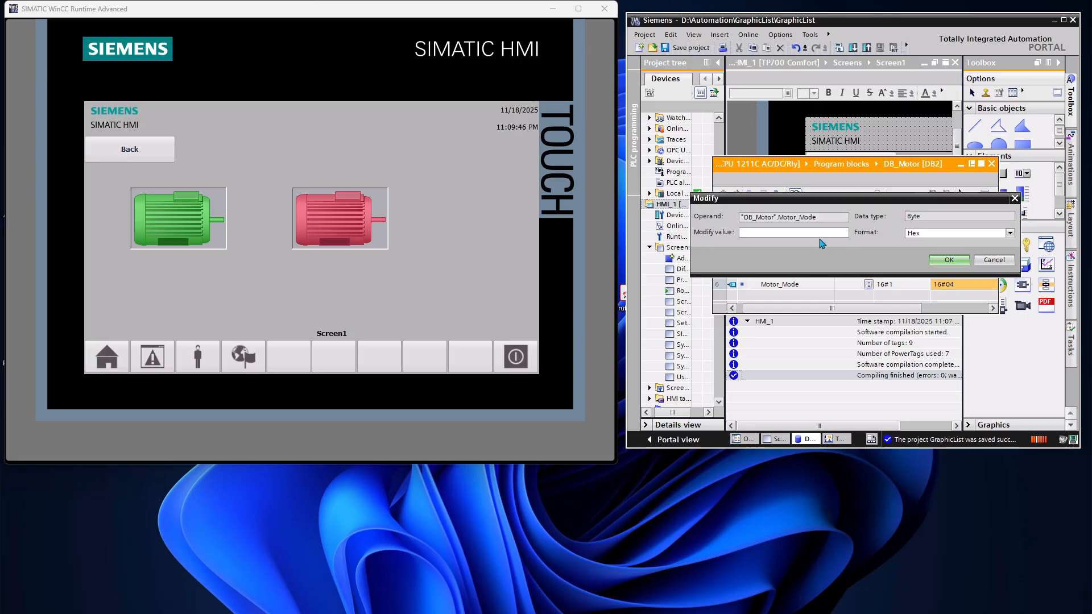
pyautogui.write('8')
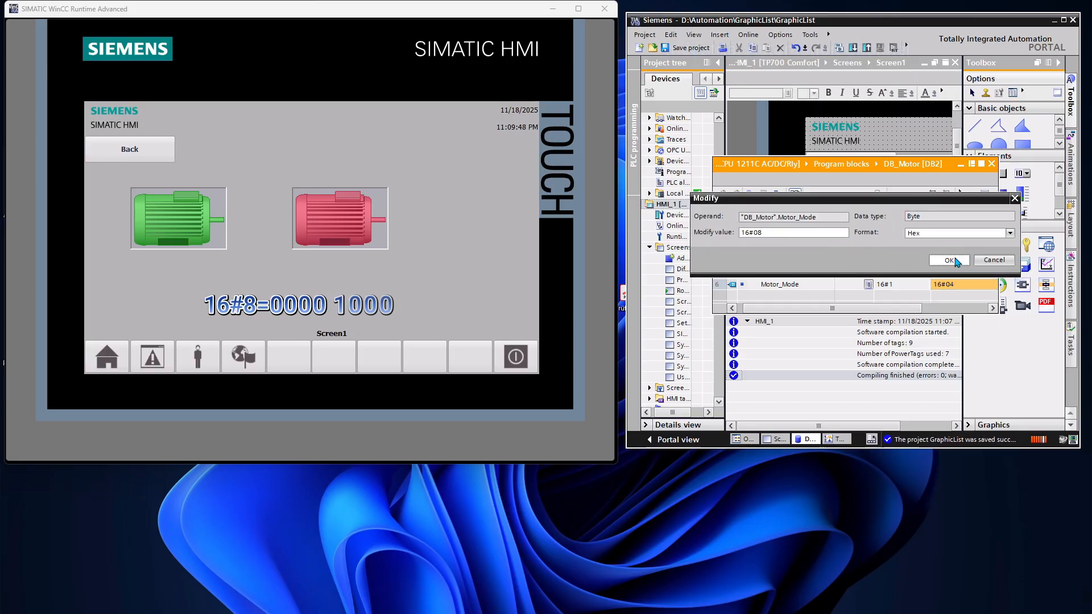
pyautogui.click(947, 260)
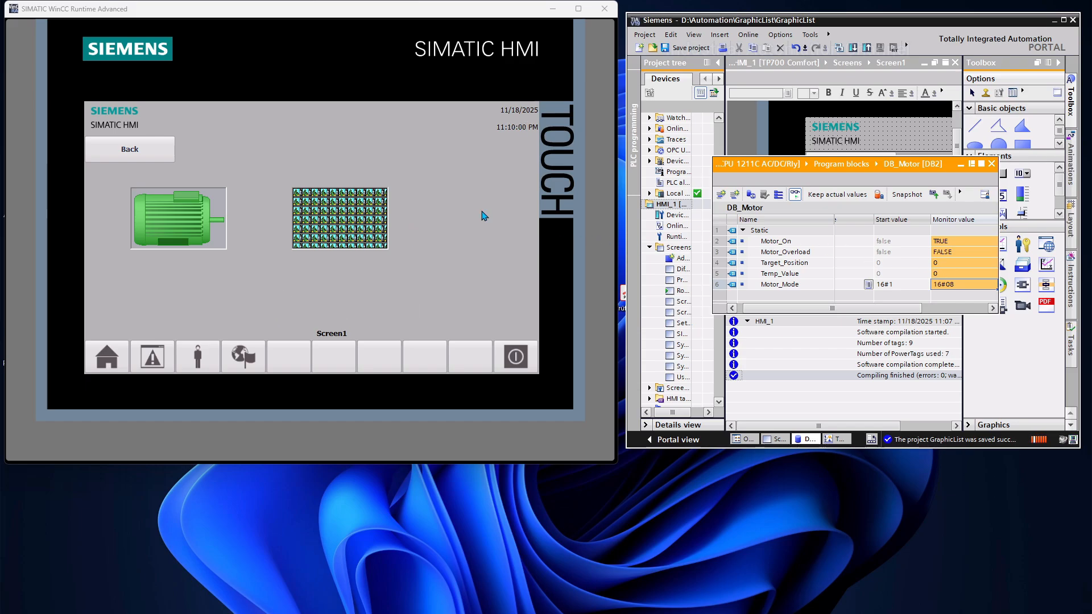
# Maximize TIA Portal, widen the project tree and reopen HMI_1's graphic lists to view the selection types for Graphic_list_Motor_Mode.
pyautogui.click(1062, 20)
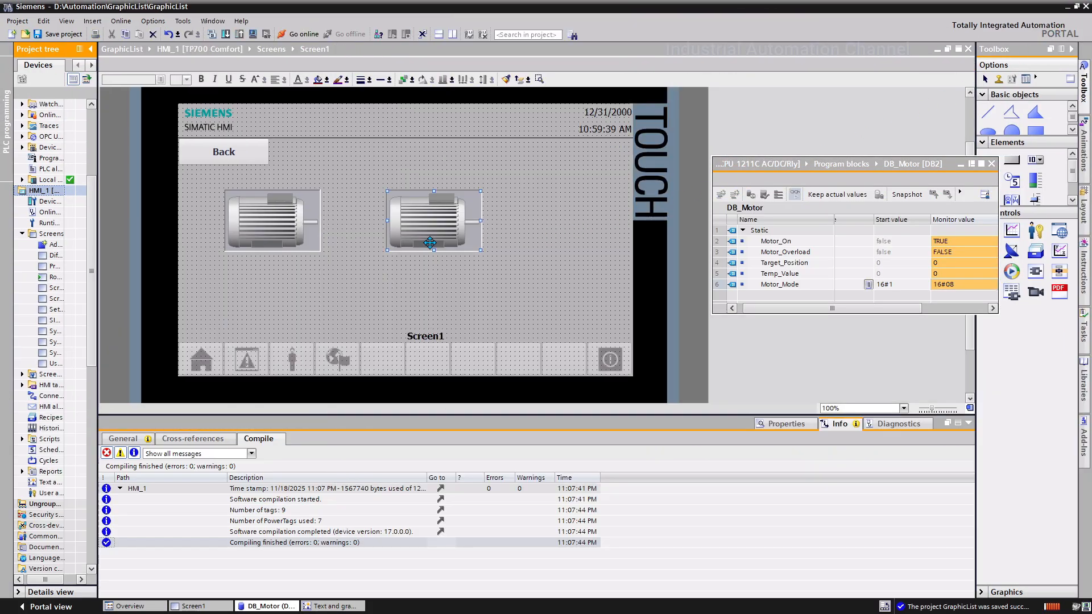
pyautogui.moveTo(97, 241); pyautogui.dragTo(123, 241)
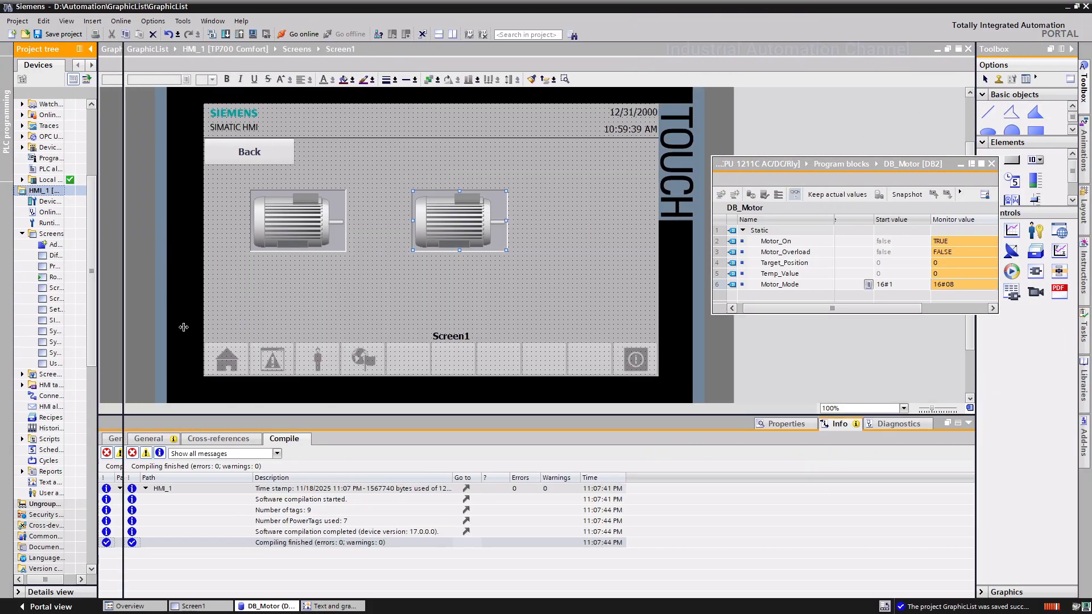
pyautogui.click(331, 606)
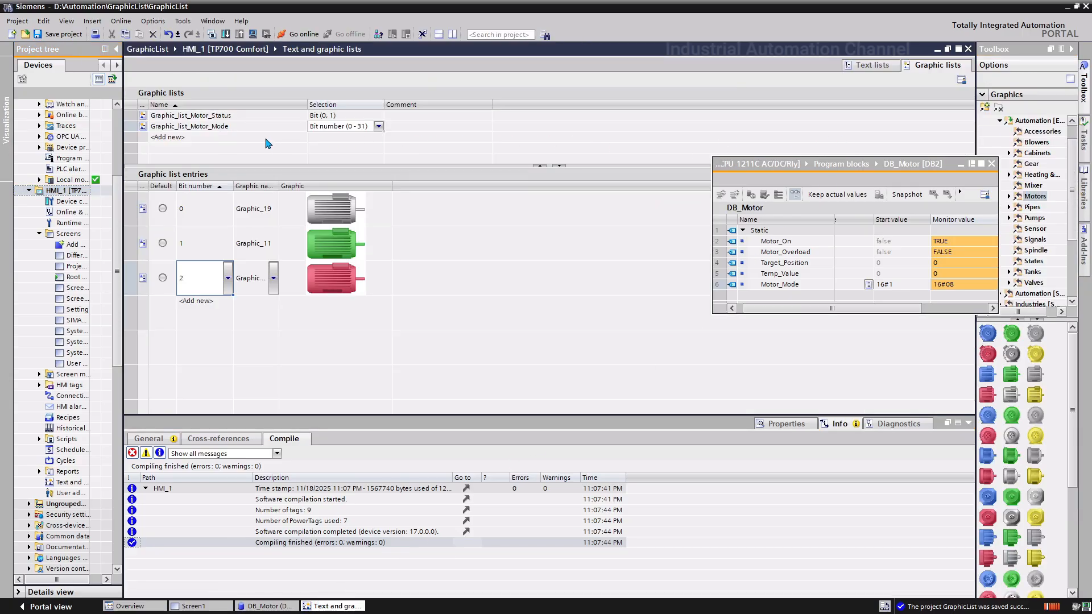
pyautogui.click(379, 126)
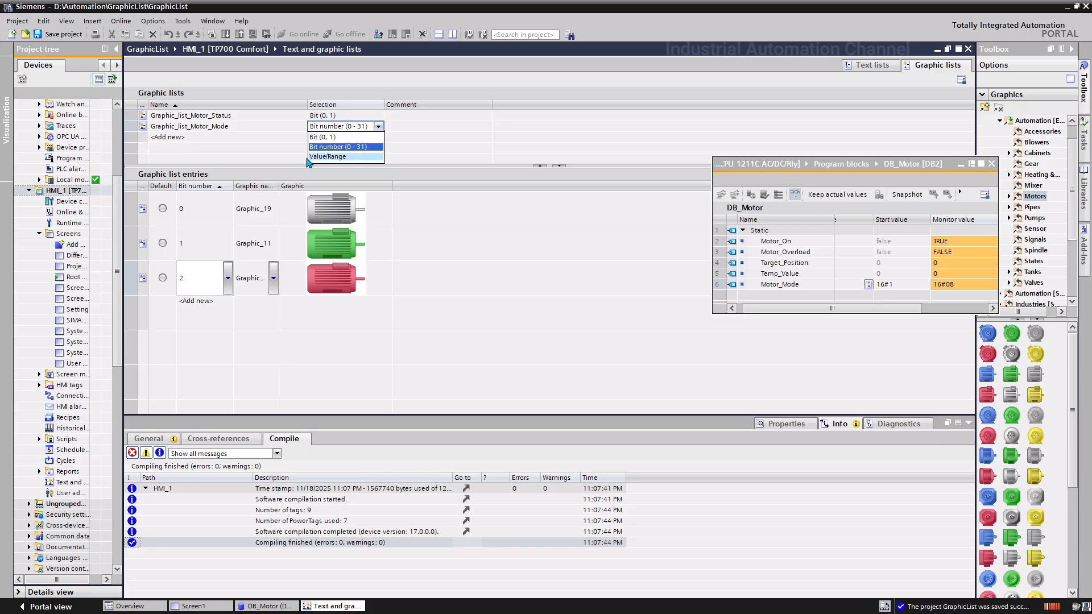
# Add a graphic list named Graphic_list_Temperature with the Value/Range selection.
pyautogui.doubleClick(250, 139)
pyautogui.click(250, 138)
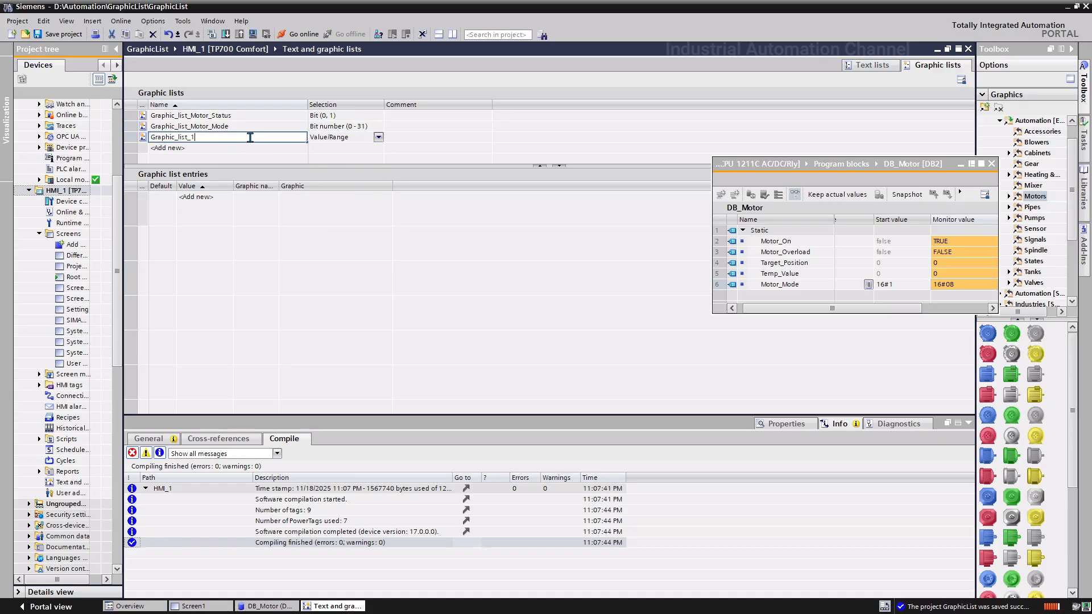
pyautogui.press('BackSpace')
pyautogui.write('Temperature')
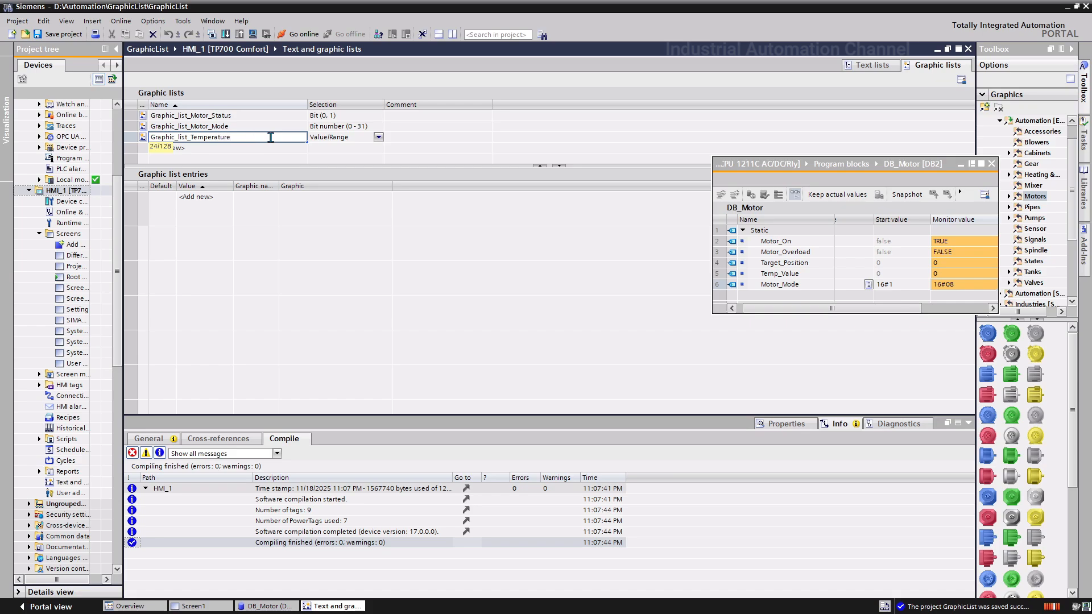
pyautogui.click(316, 138)
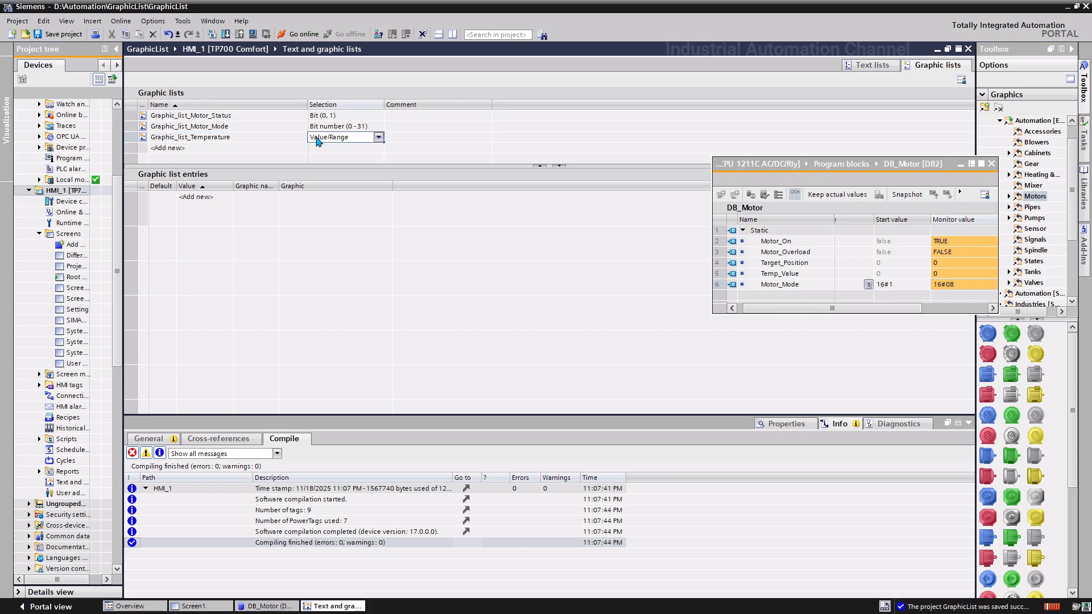
# Add an entry with the value range 0 - 30 to Graphic_list_Temperature.
pyautogui.click(201, 197)
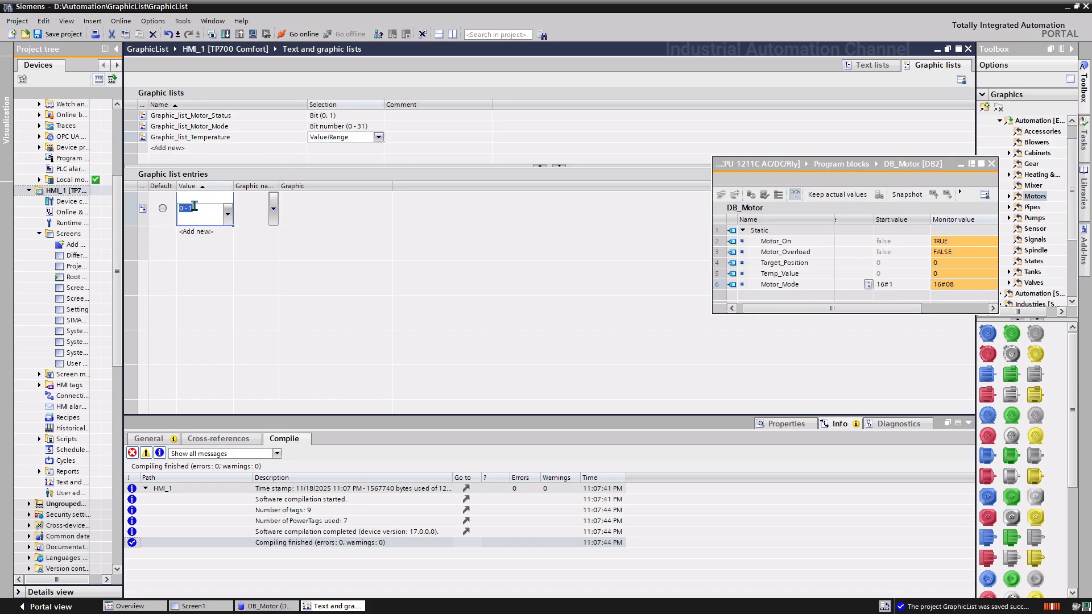
pyautogui.click(194, 209)
pyautogui.write('30')
pyautogui.click(316, 225)
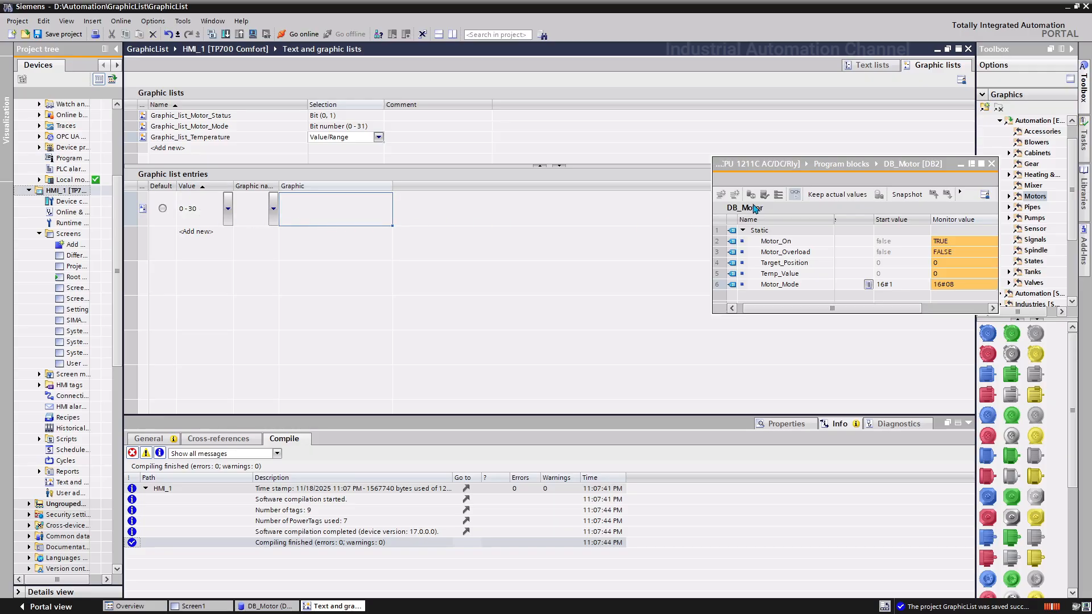
# Assign the blue snowflake graphic from the Automation [EMF] States collection to the 0 - 30 entry of Graphic_list_Temperature.
pyautogui.moveTo(838, 169); pyautogui.dragTo(774, 169)
pyautogui.moveTo(976, 197); pyautogui.dragTo(951, 195)
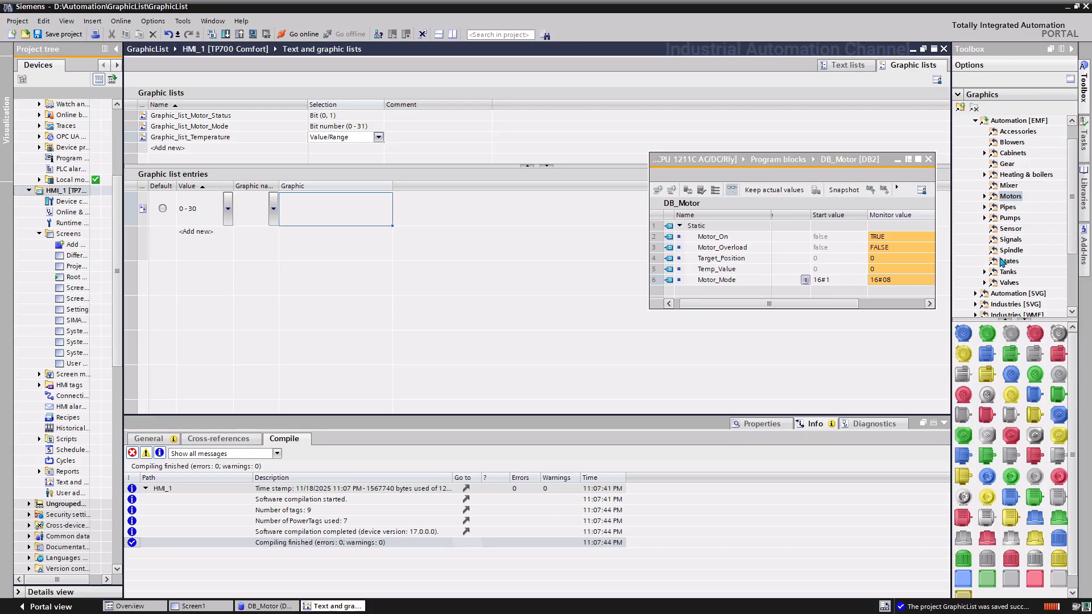
pyautogui.click(1003, 261)
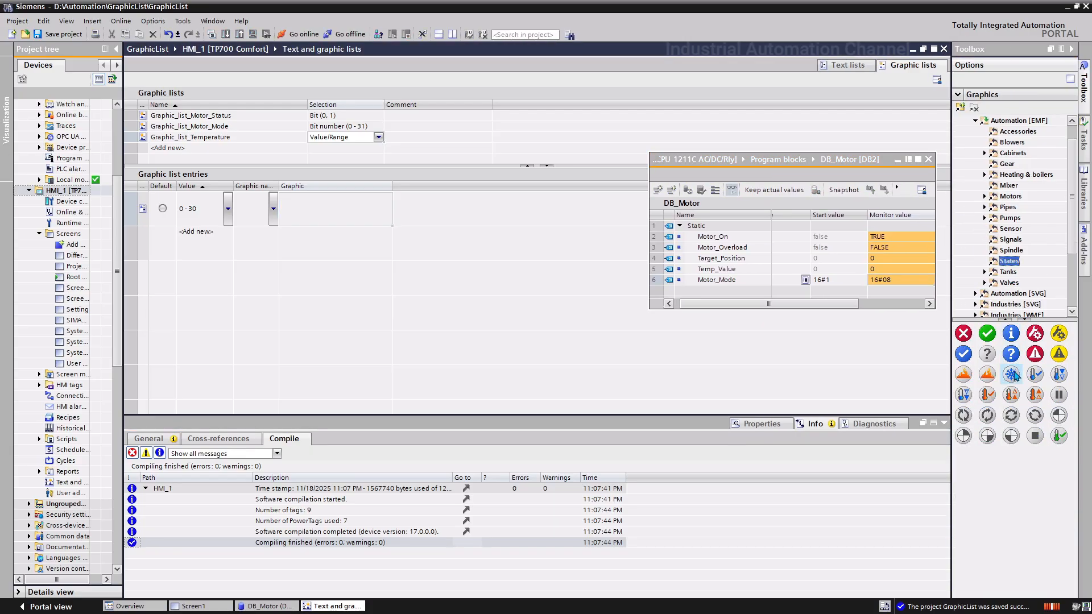
pyautogui.moveTo(1013, 375); pyautogui.dragTo(361, 215)
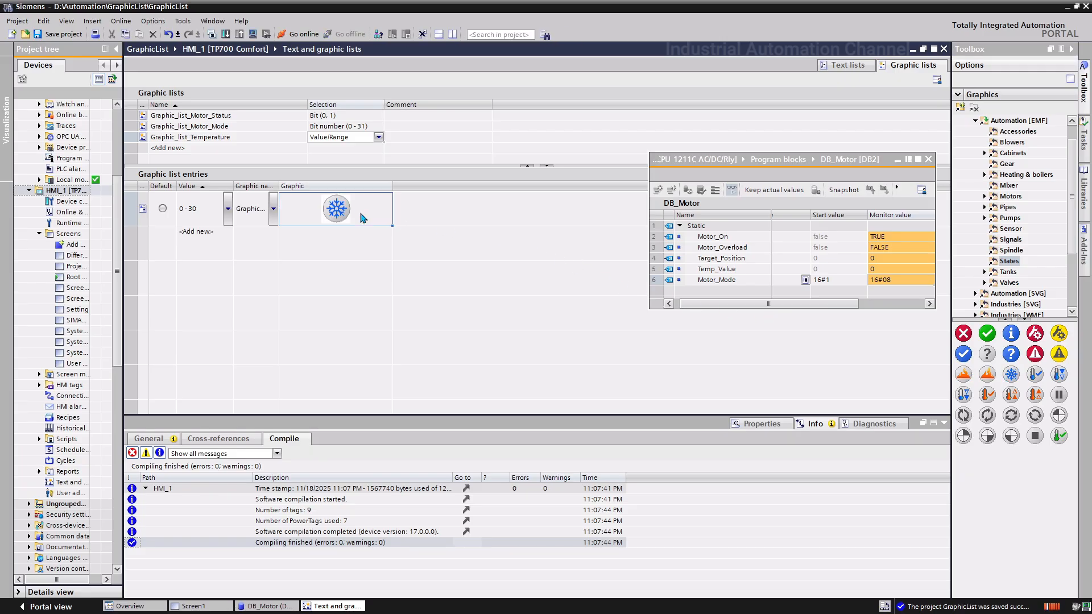
# Add a 31 - 70 entry to Graphic_list_Temperature and assign it the green thermometer graphic with a check mark.
pyautogui.click(199, 233)
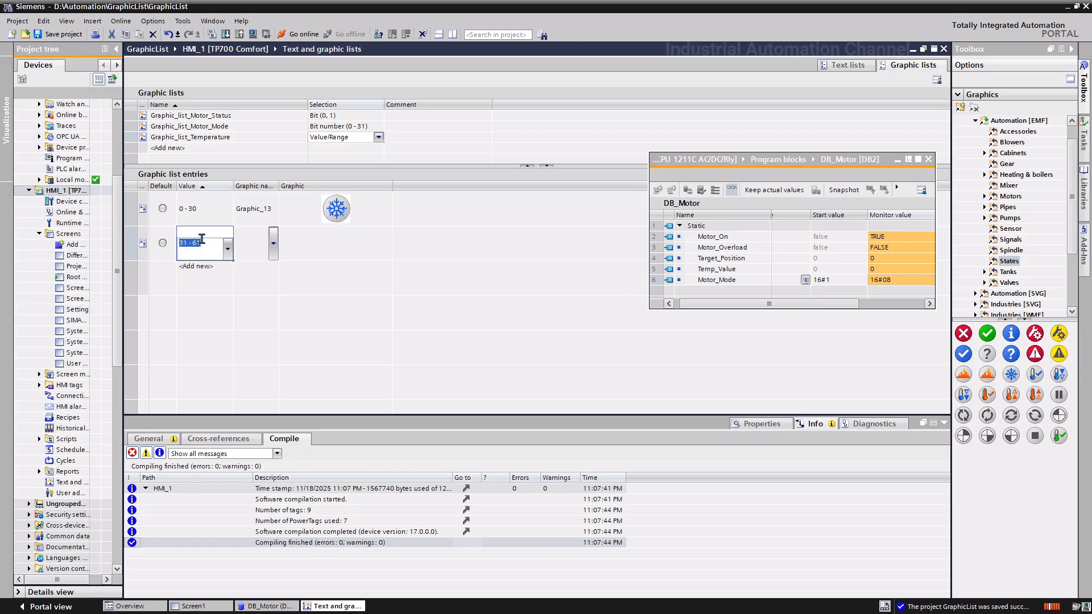
pyautogui.click(202, 240)
pyautogui.click(303, 255)
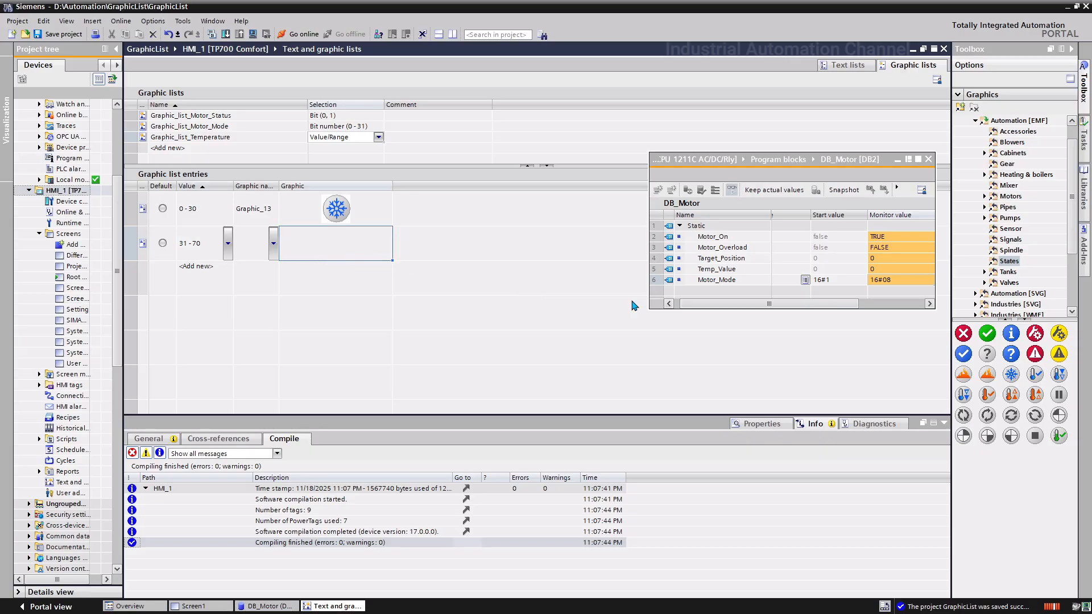
pyautogui.moveTo(1059, 436); pyautogui.dragTo(340, 245)
# Add a 71 - 100 entry to Graphic_list_Temperature and assign it the orange thermometer graphic with two upward arrows.
pyautogui.click(212, 277)
pyautogui.click(212, 276)
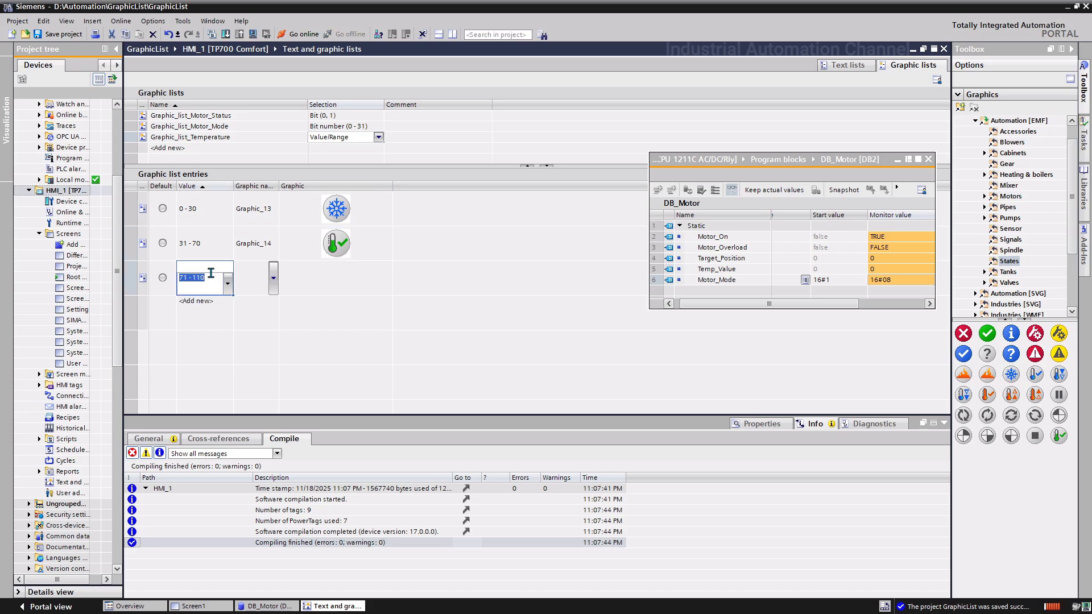
pyautogui.click(211, 273)
pyautogui.click(311, 279)
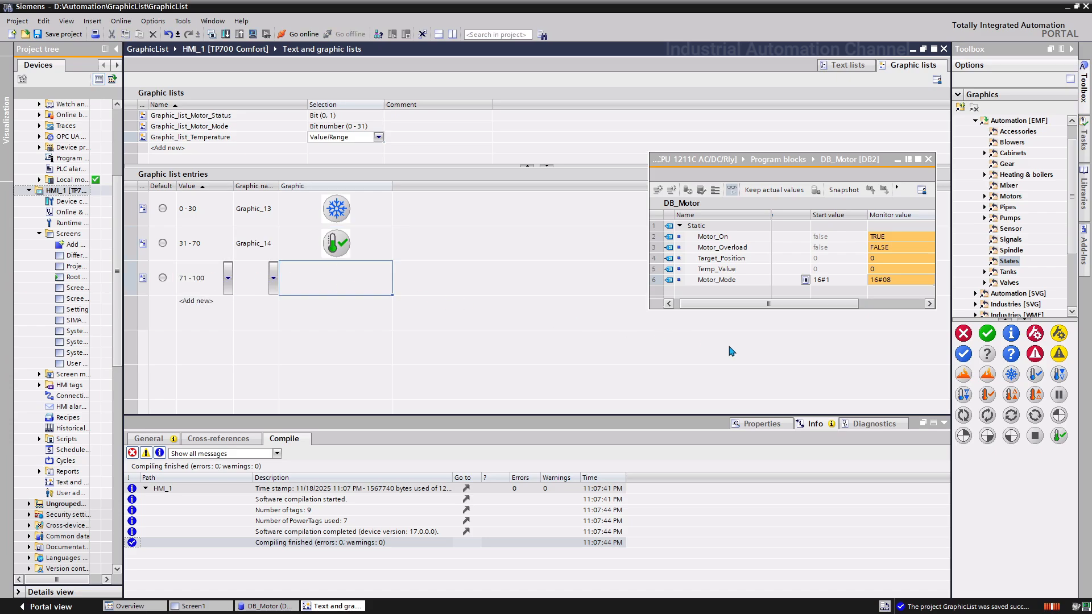
pyautogui.moveTo(1030, 396); pyautogui.dragTo(336, 284)
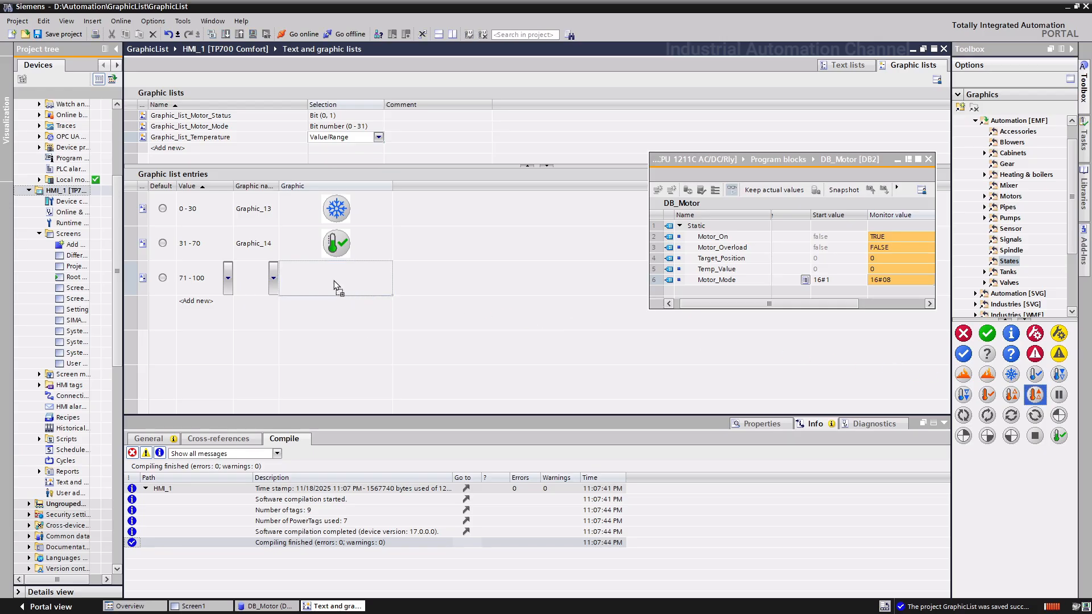
# Add an entry with the single value 101 to Graphic_list_Temperature and assign it the orange flame graphic.
pyautogui.click(215, 306)
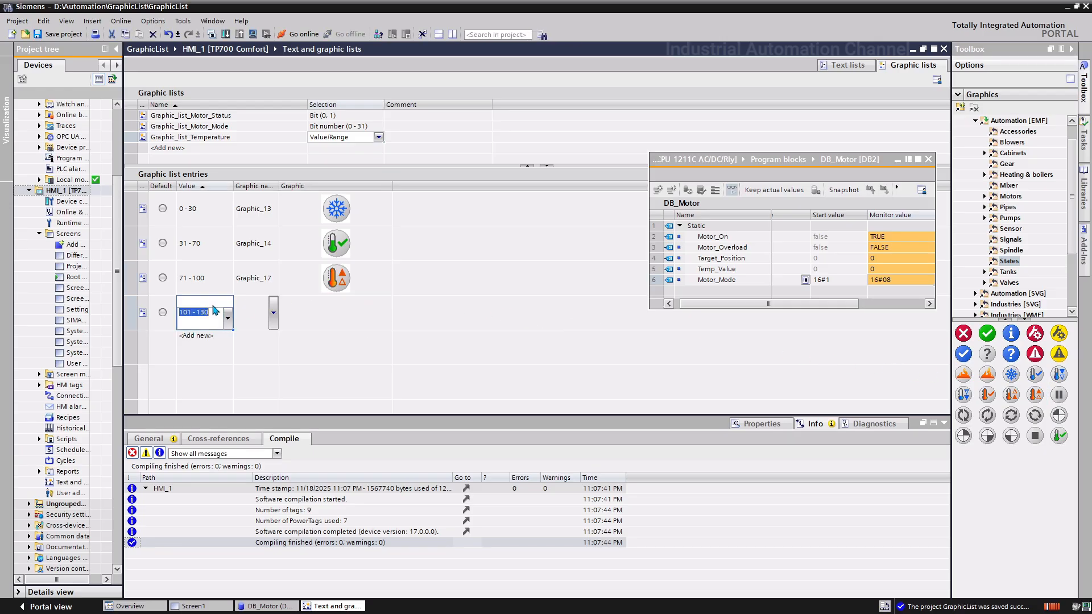
pyautogui.click(204, 317)
pyautogui.press('BackSpace')
pyautogui.press('BackSpace')
pyautogui.press('BackSpace')
pyautogui.press('BackSpace')
pyautogui.press('Return')
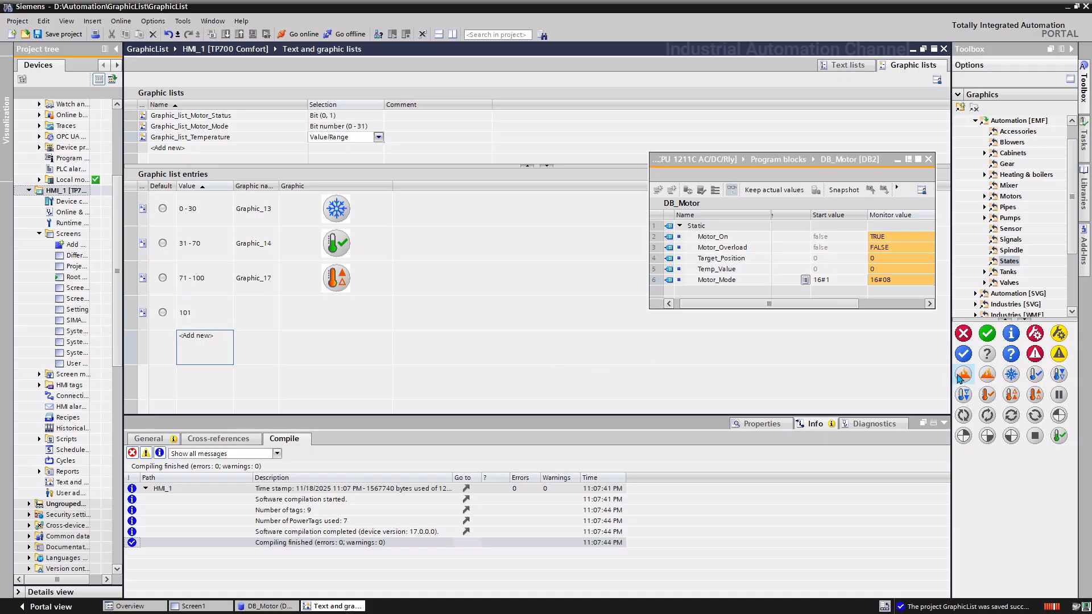
pyautogui.moveTo(959, 378); pyautogui.dragTo(349, 323)
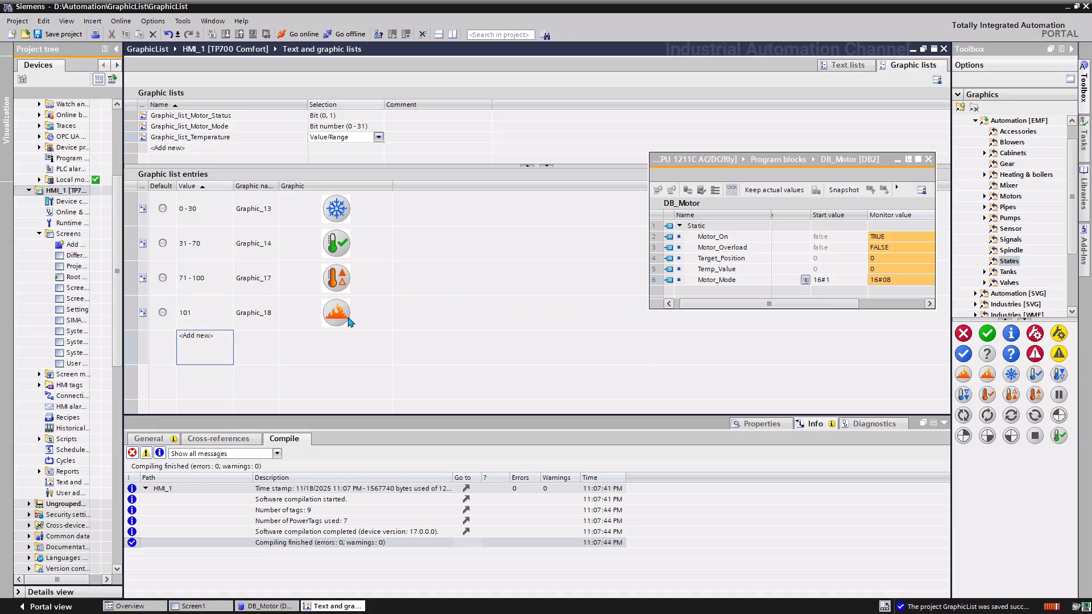
# Add a third graphic I/O field to Screen1 in line with the two motor graphics and space the three evenly.
pyautogui.click(220, 608)
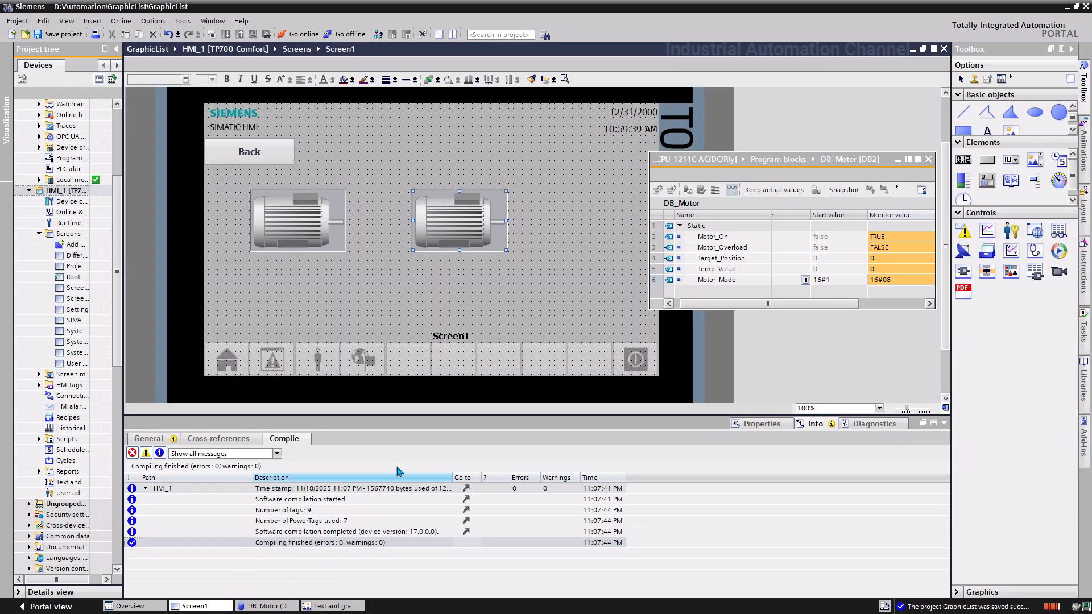
pyautogui.moveTo(1038, 166); pyautogui.dragTo(468, 227)
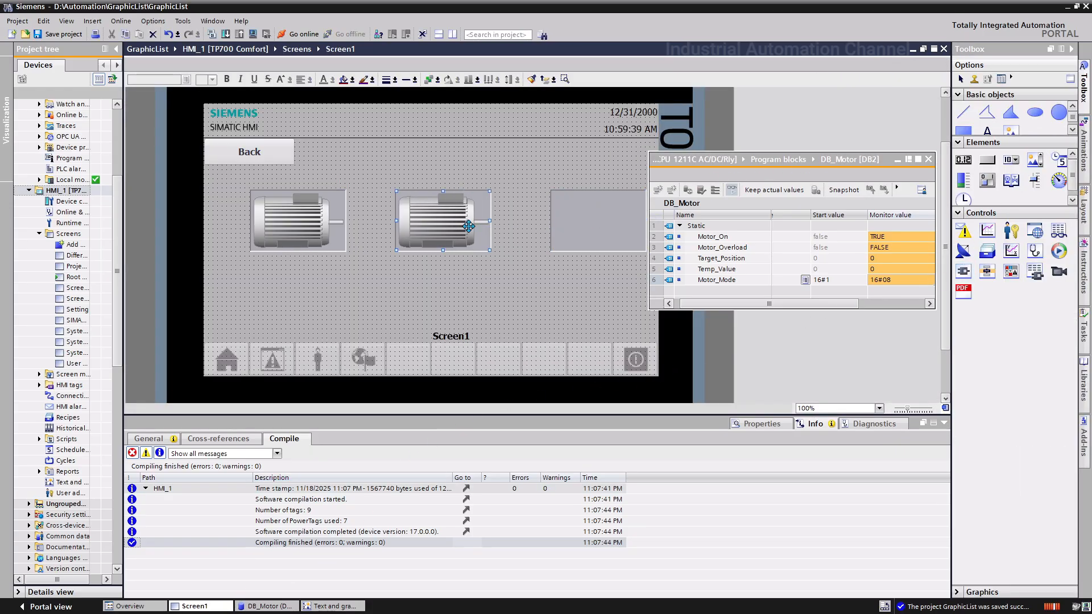
pyautogui.moveTo(570, 227); pyautogui.dragTo(559, 226)
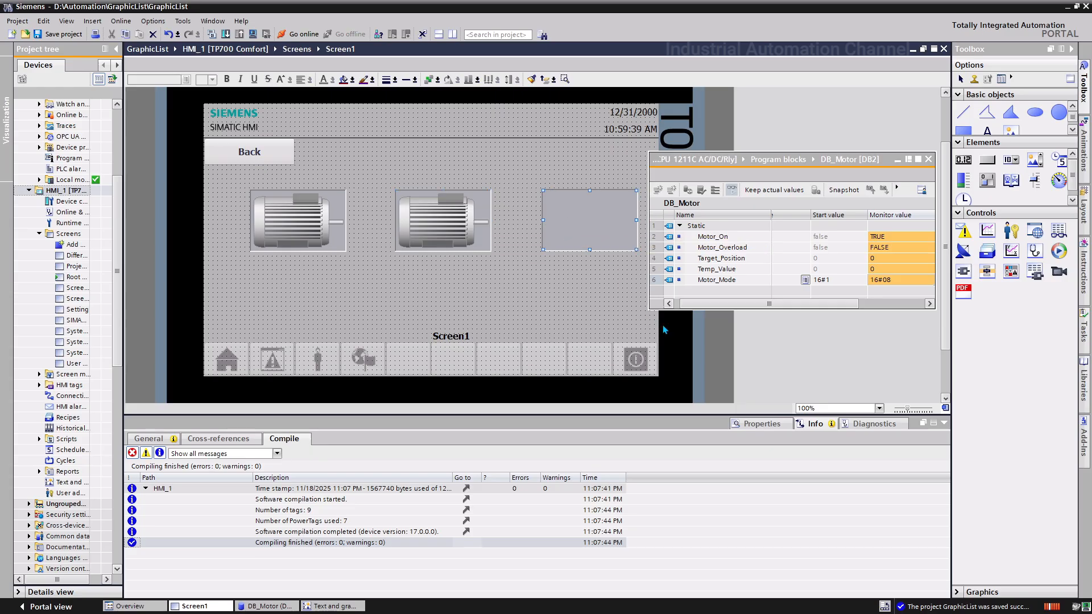
# Link the new graphic I/O field to Graphic_list_Temperature and to the tag Temp_Value from DB_Motor.
pyautogui.click(759, 424)
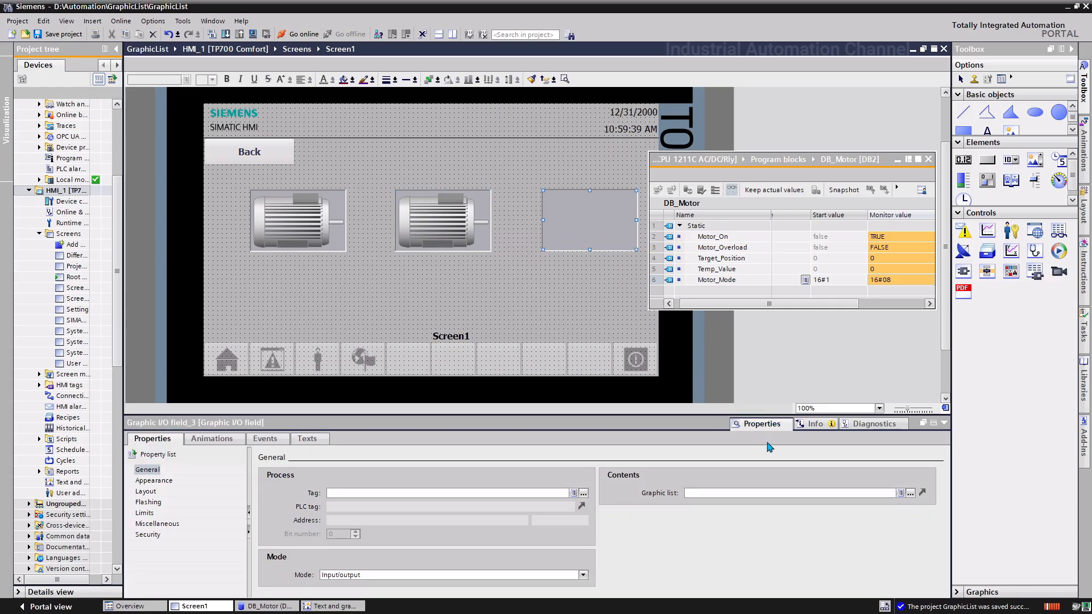
pyautogui.click(901, 493)
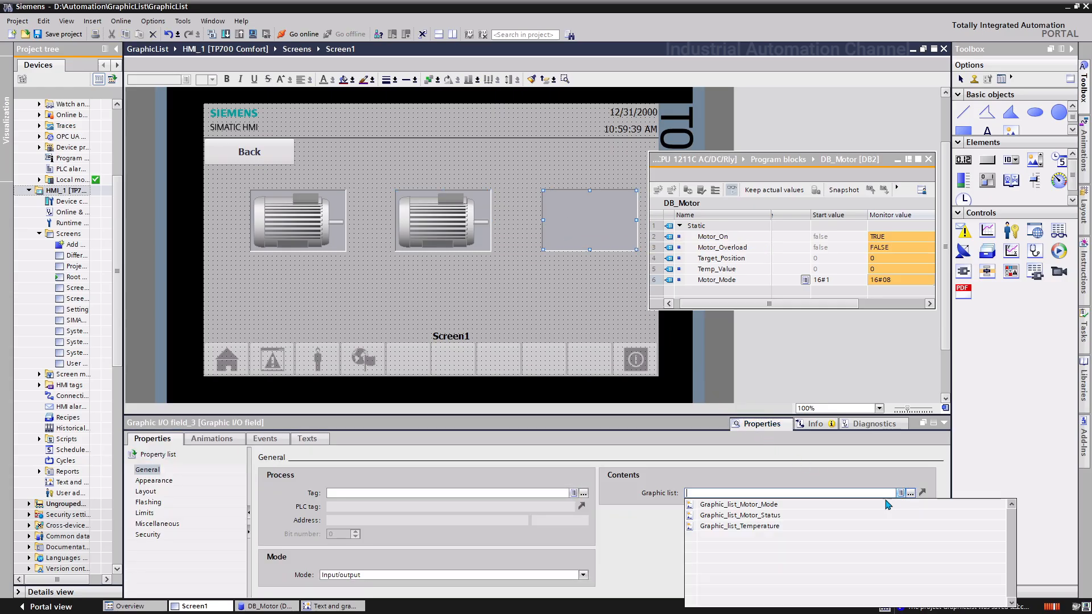
pyautogui.click(768, 525)
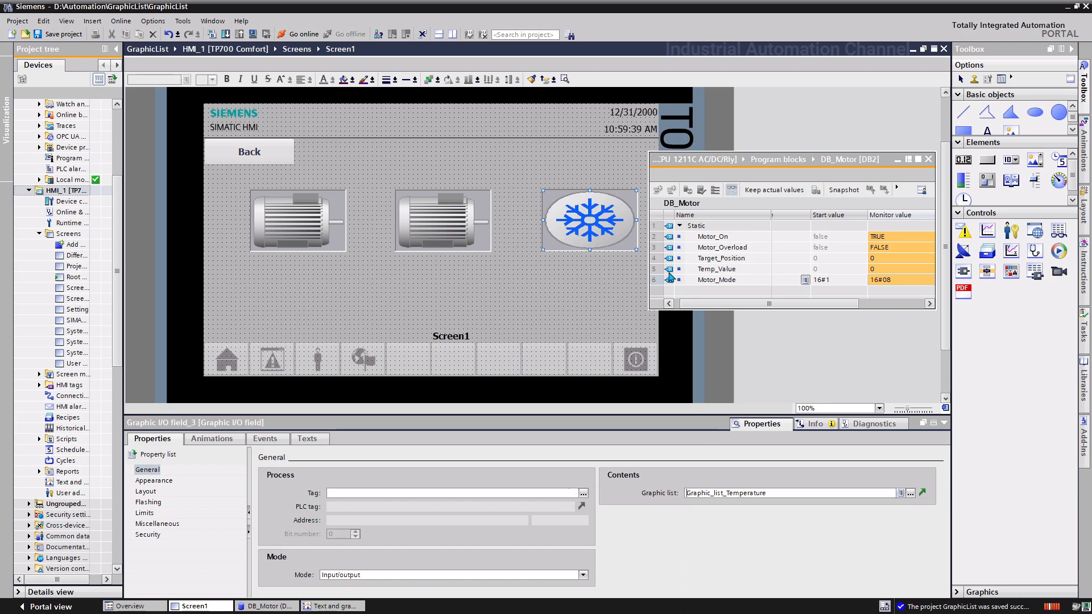
pyautogui.moveTo(672, 271); pyautogui.dragTo(440, 499)
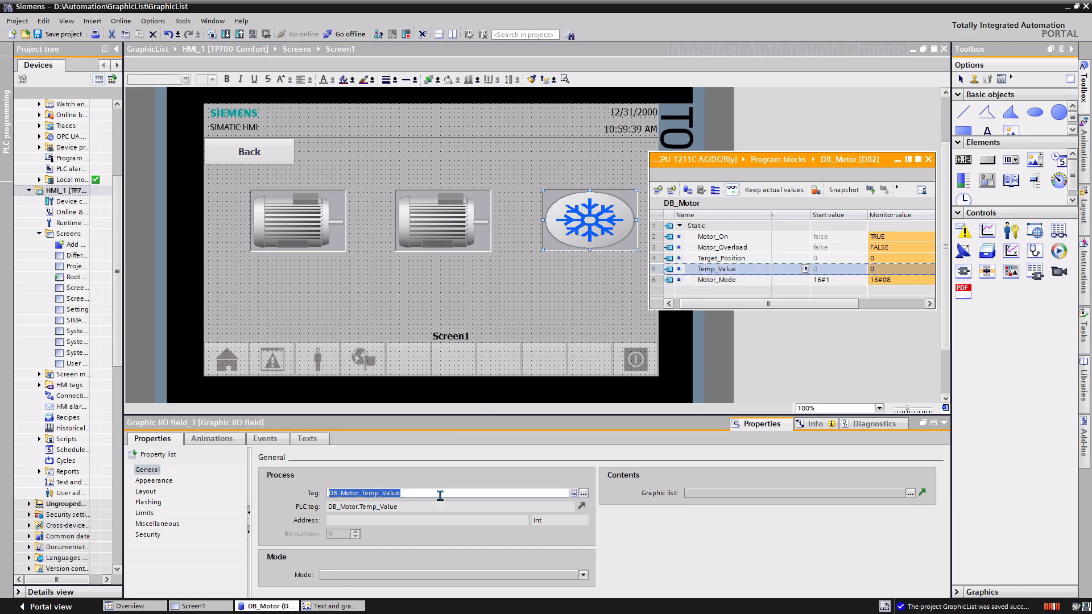
# Save the project and start the runtime simulation of HMI_1.
pyautogui.click(95, 199)
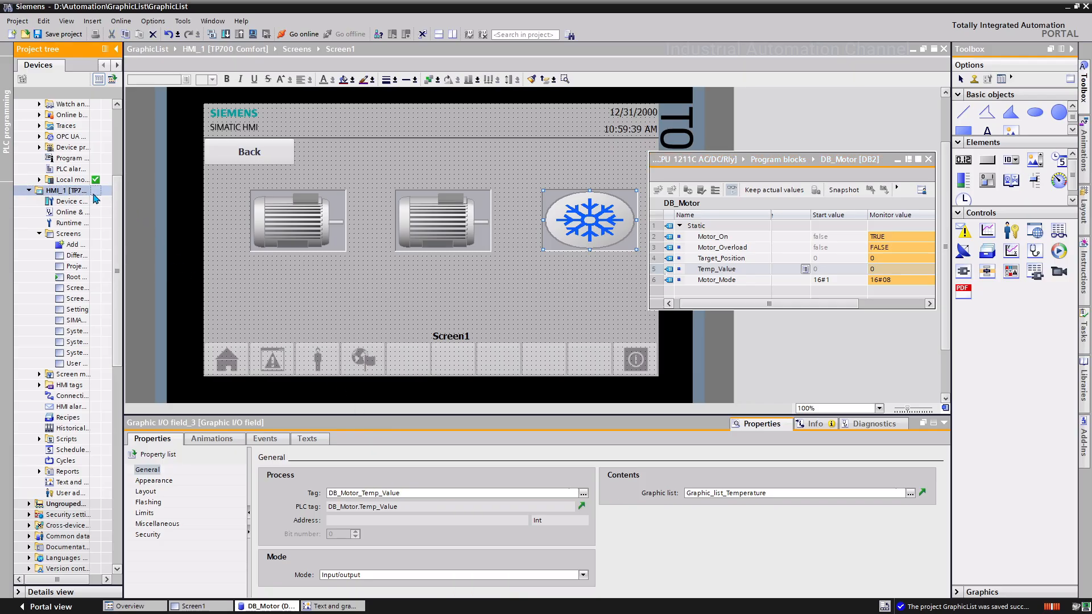
pyautogui.click(72, 40)
pyautogui.click(242, 203)
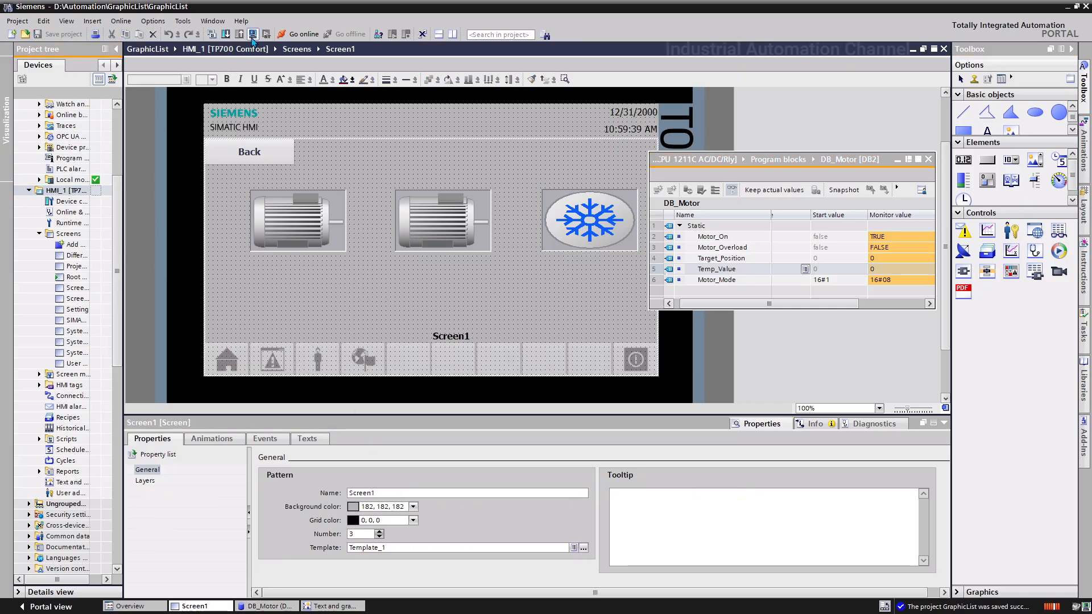
pyautogui.click(252, 35)
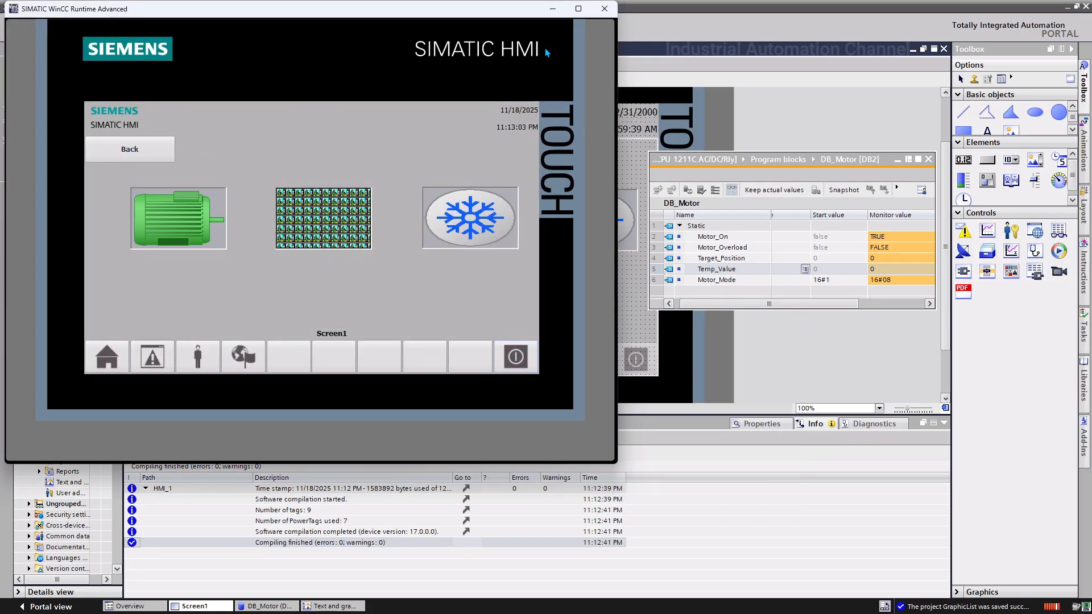
# Shrink the TIA Portal window beside the simulation and modify the monitored Motor_Mode value in DB_Motor to hex 0.
pyautogui.click(1075, 7)
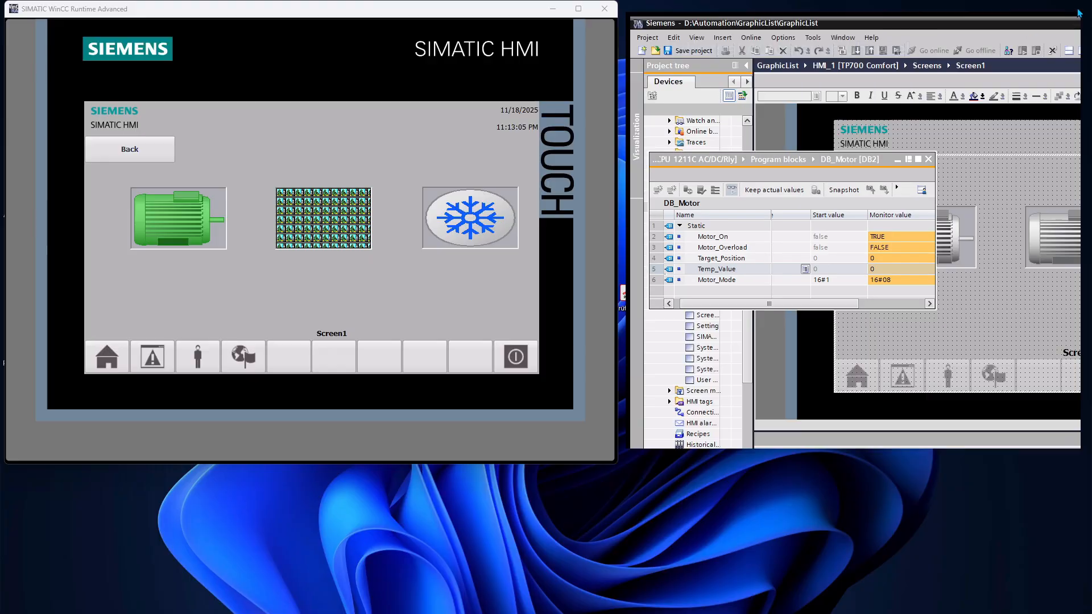
pyautogui.doubleClick(922, 283)
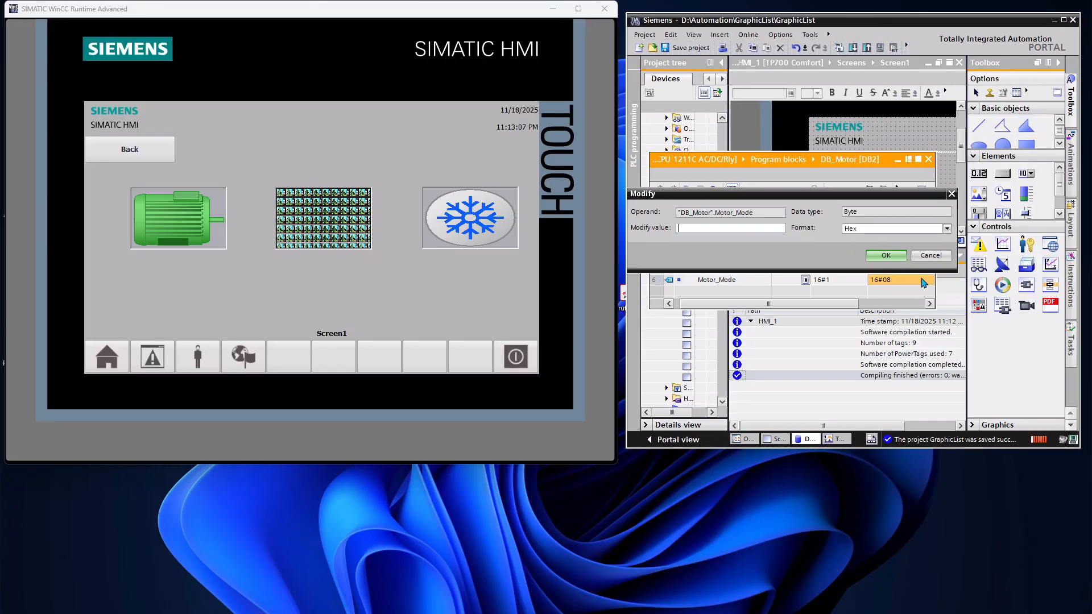
pyautogui.write('0')
pyautogui.press('Return')
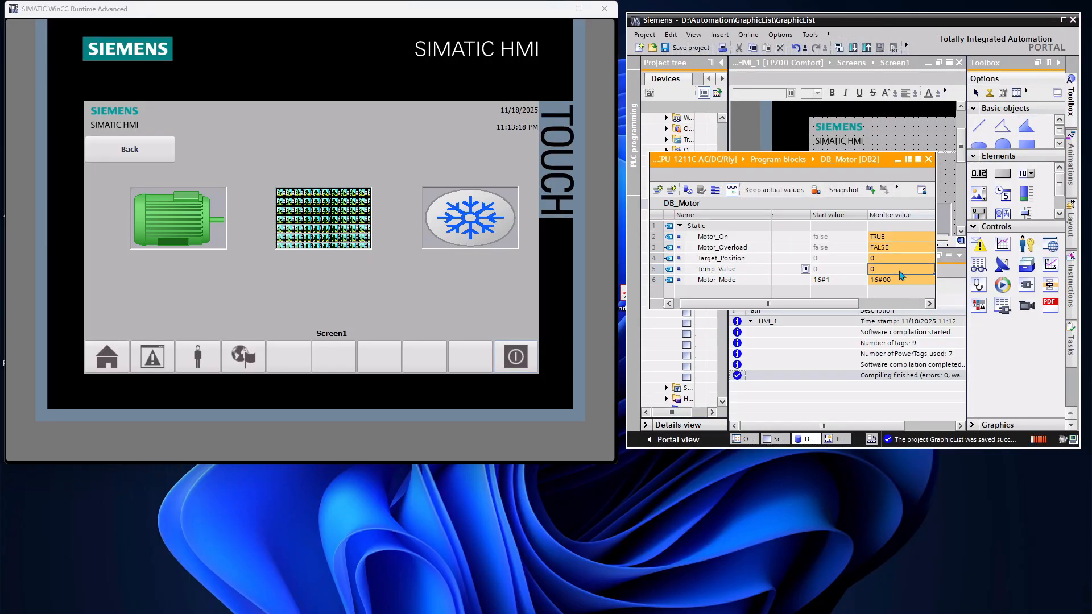
# Test the temperature graphic by modifying the monitored Temp_Value in DB_Motor to 40, 80 and 101 in turn.
pyautogui.doubleClick(901, 274)
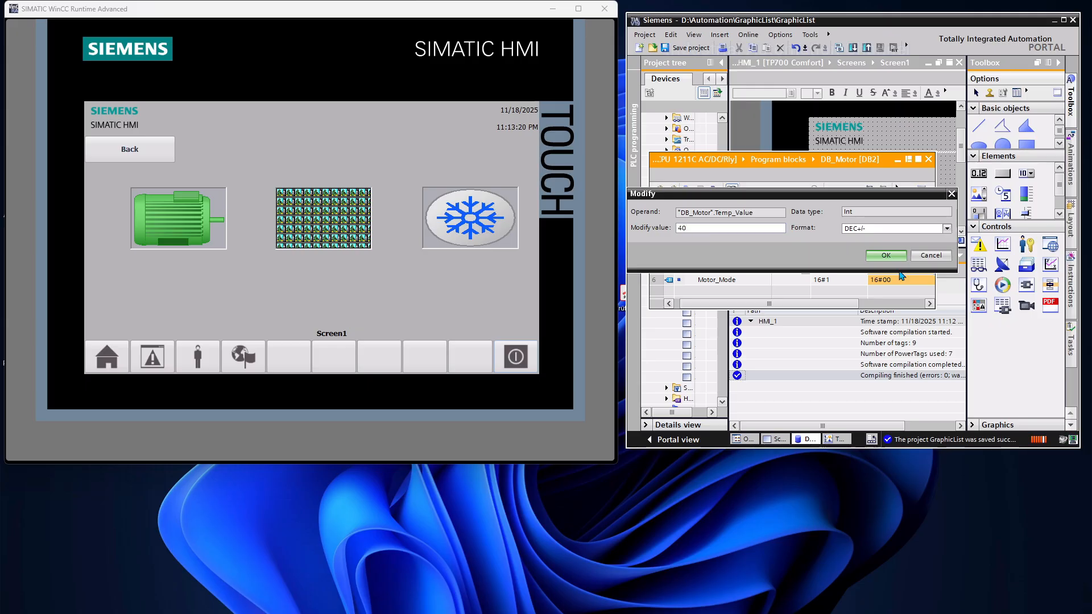
pyautogui.write('40')
pyautogui.press('Return')
pyautogui.doubleClick(901, 274)
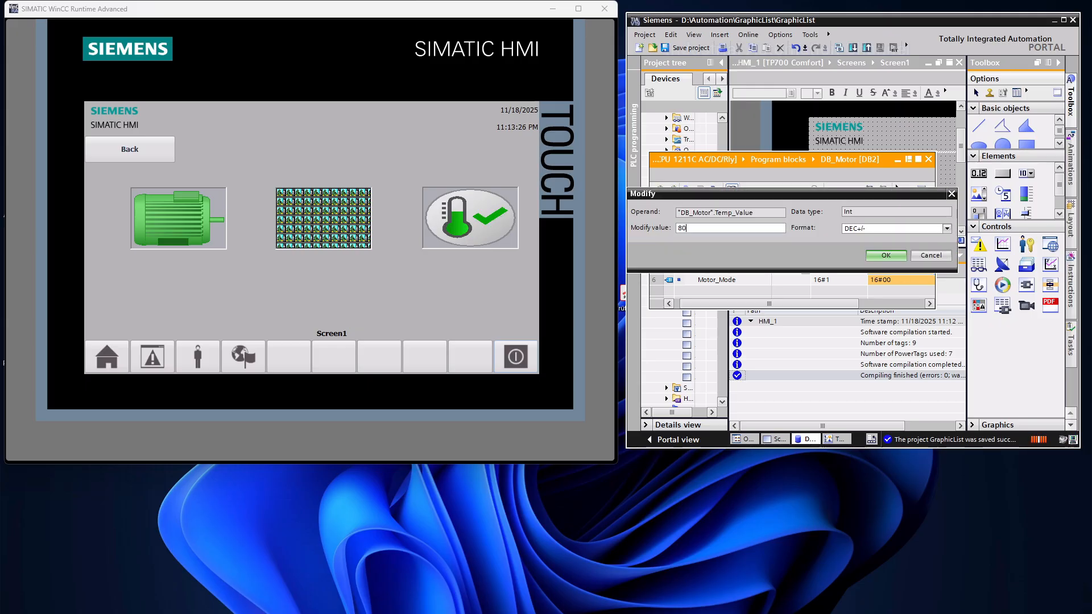
pyautogui.press('Return')
pyautogui.doubleClick(901, 274)
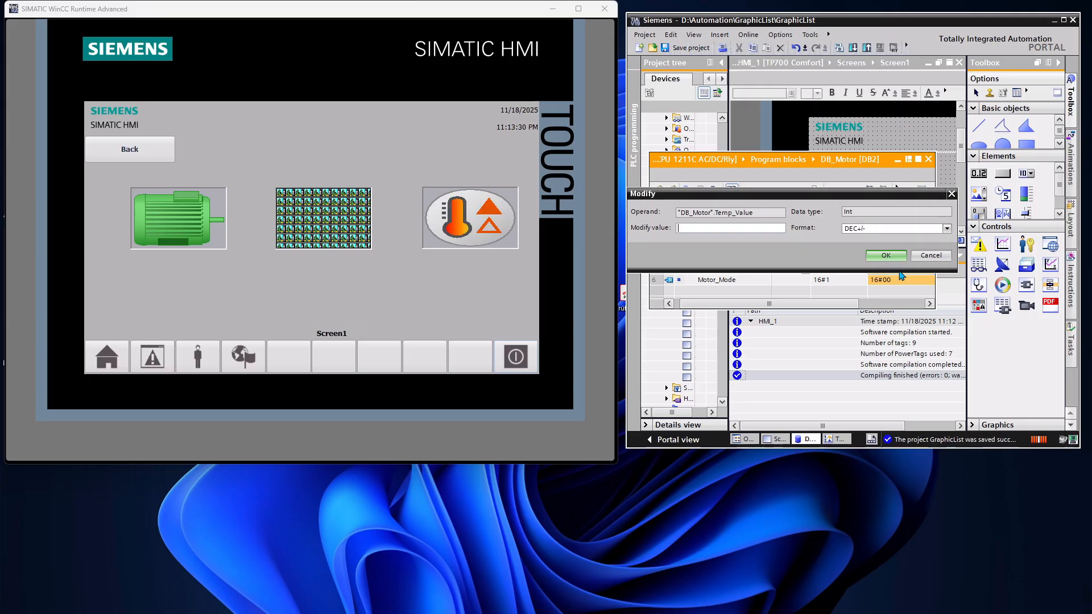
pyautogui.write('101')
pyautogui.press('Return')
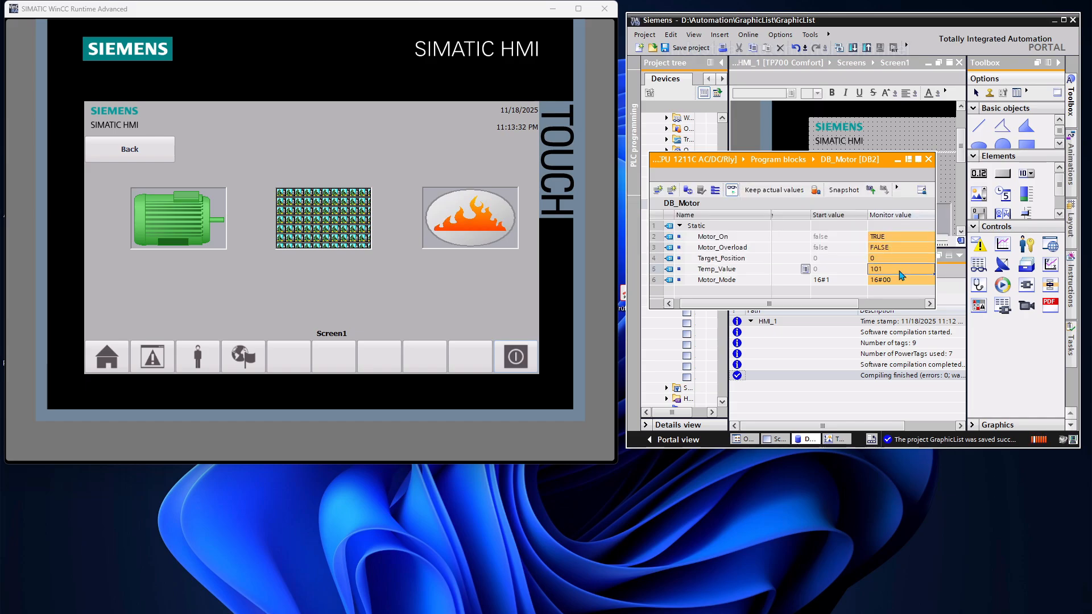
# Modify the monitored Temp_Value in DB_Motor to 20 and then 55 to retest the lower temperature ranges.
pyautogui.doubleClick(901, 274)
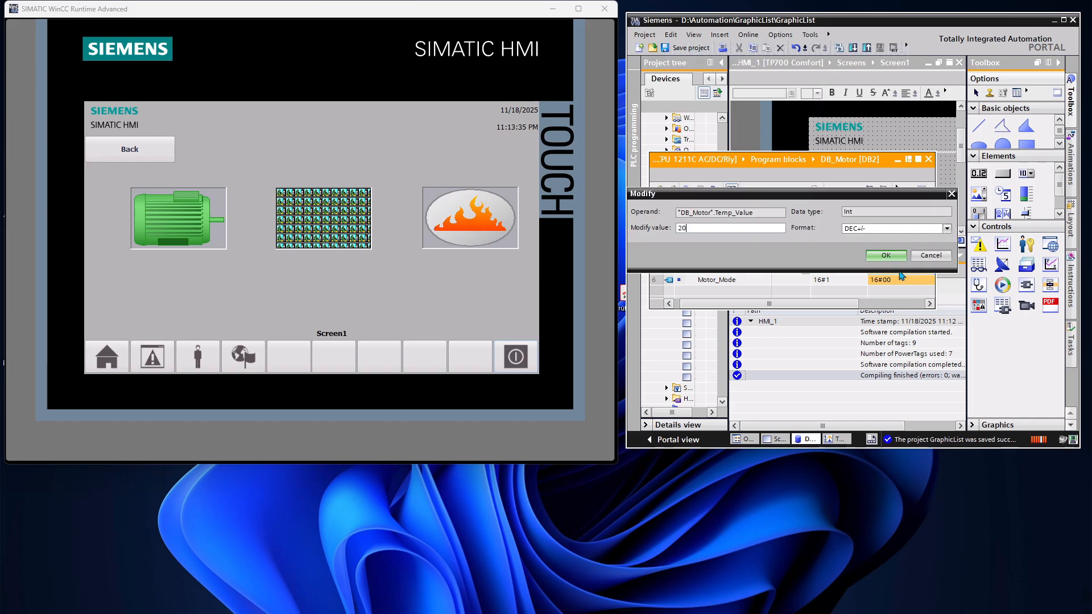
pyautogui.press('Return')
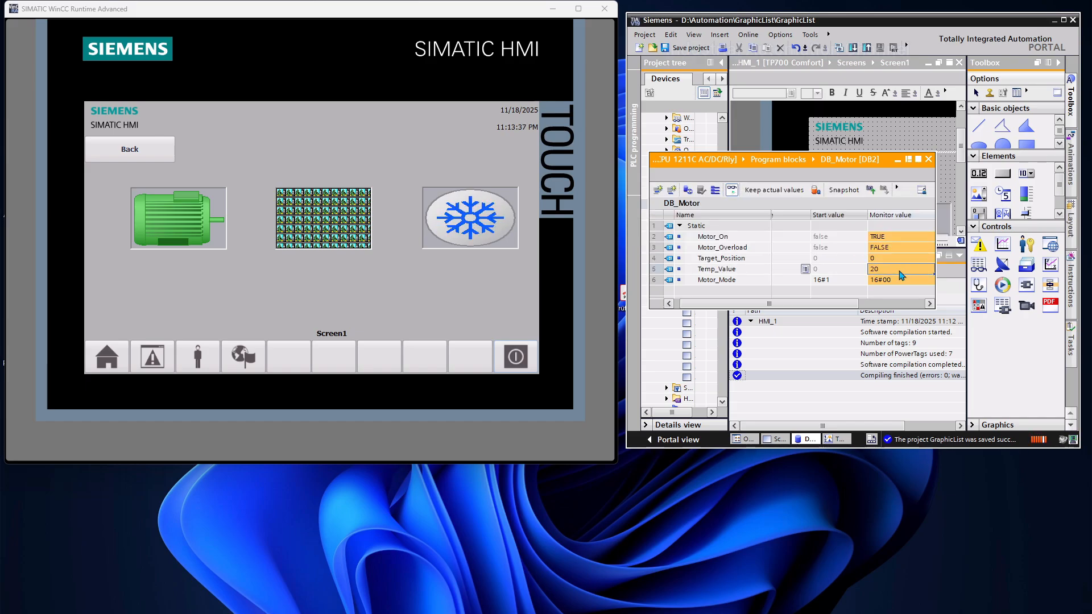
pyautogui.doubleClick(901, 274)
pyautogui.write('21')
pyautogui.press('Return')
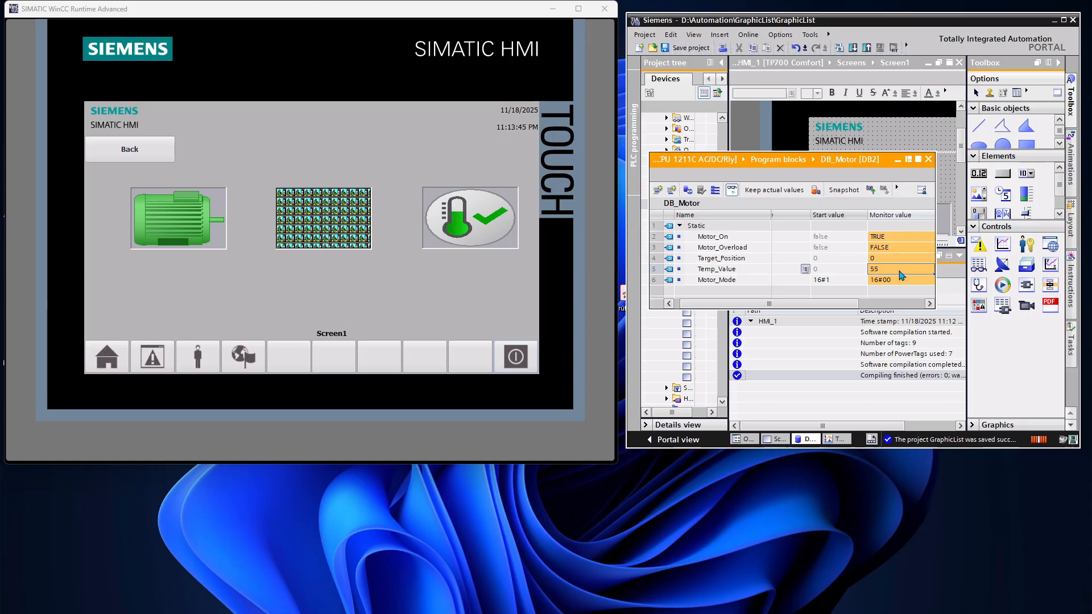
# Maximize TIA Portal, switch from HMI_1's graphic lists to its text lists and widen the project tree.
pyautogui.click(1063, 20)
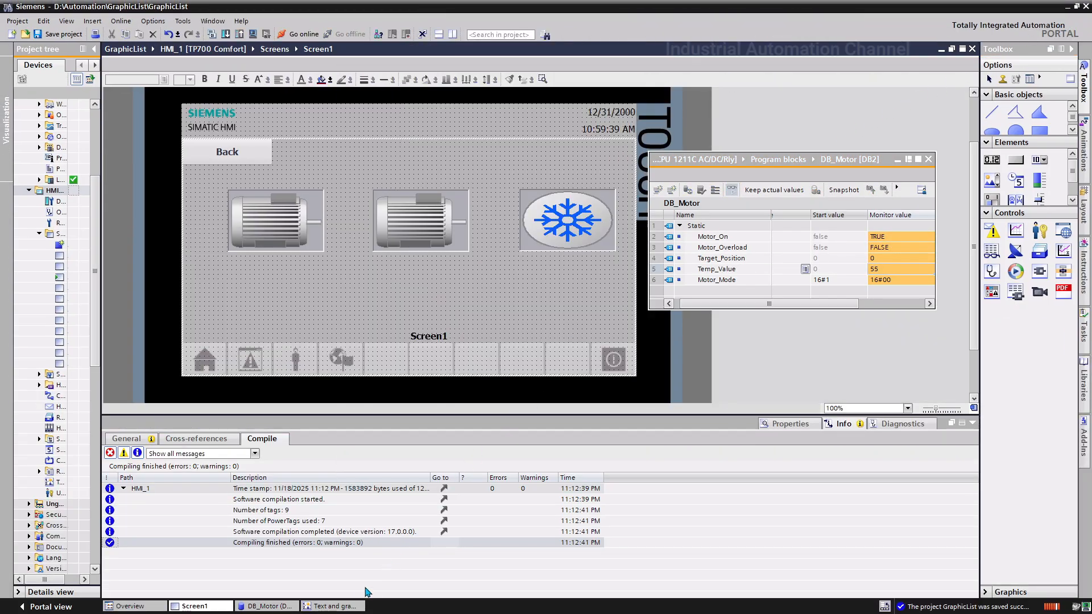
pyautogui.click(347, 607)
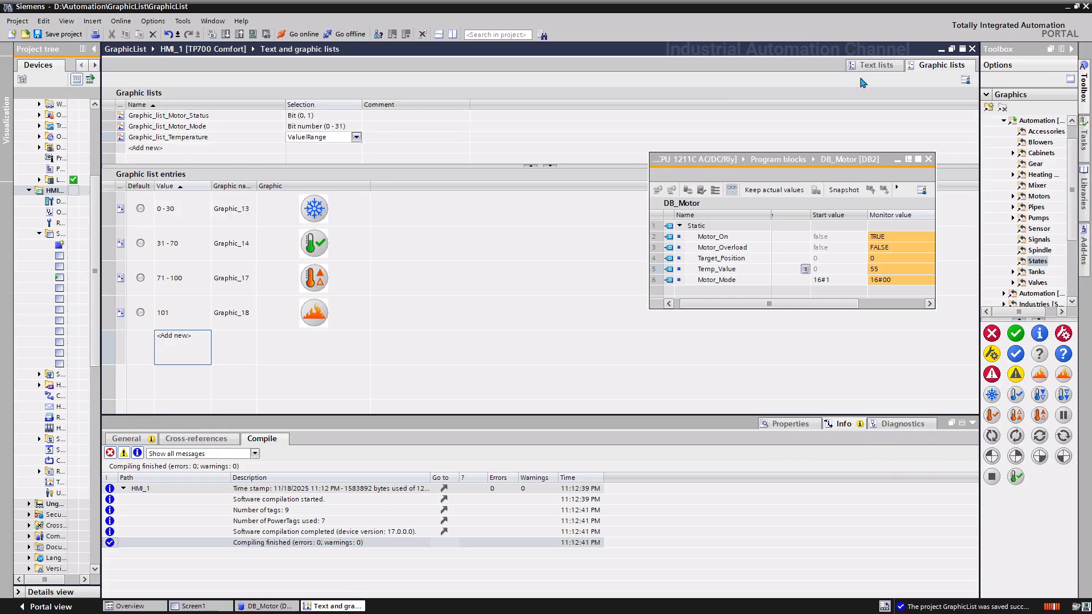
pyautogui.click(873, 65)
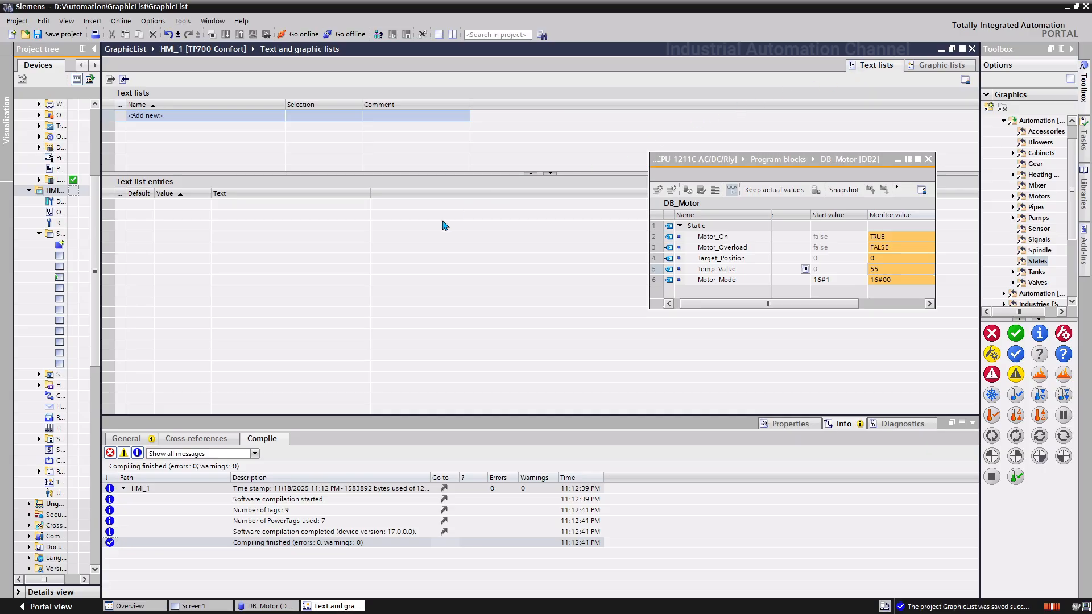
pyautogui.moveTo(95, 318); pyautogui.dragTo(161, 308)
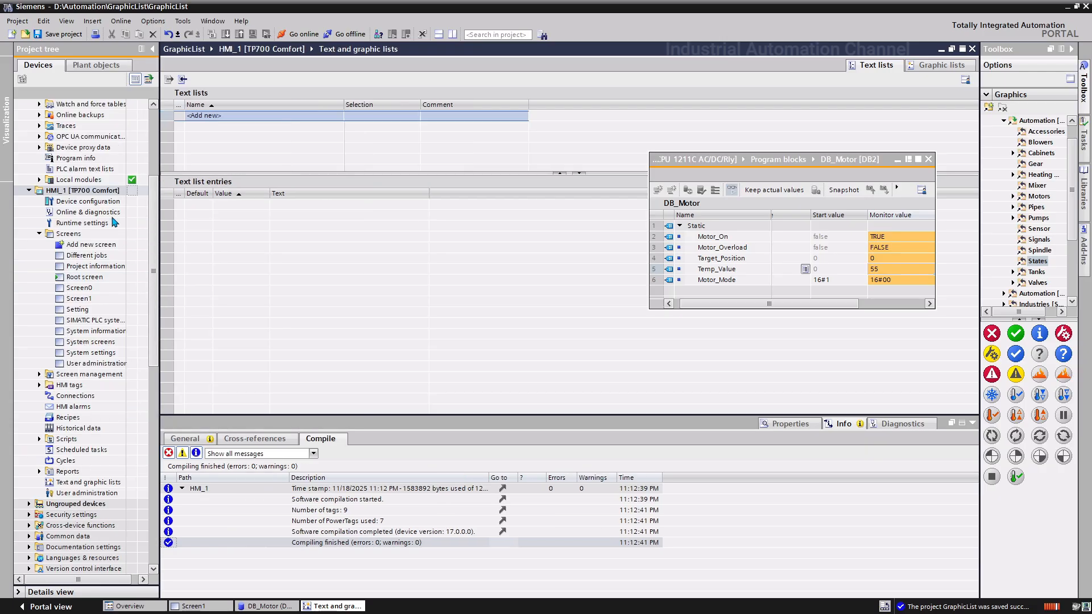
# Create a text list named Text_list_Motor_Mode for HMI_1, keeping its selection type as Value/Range.
pyautogui.click(106, 193)
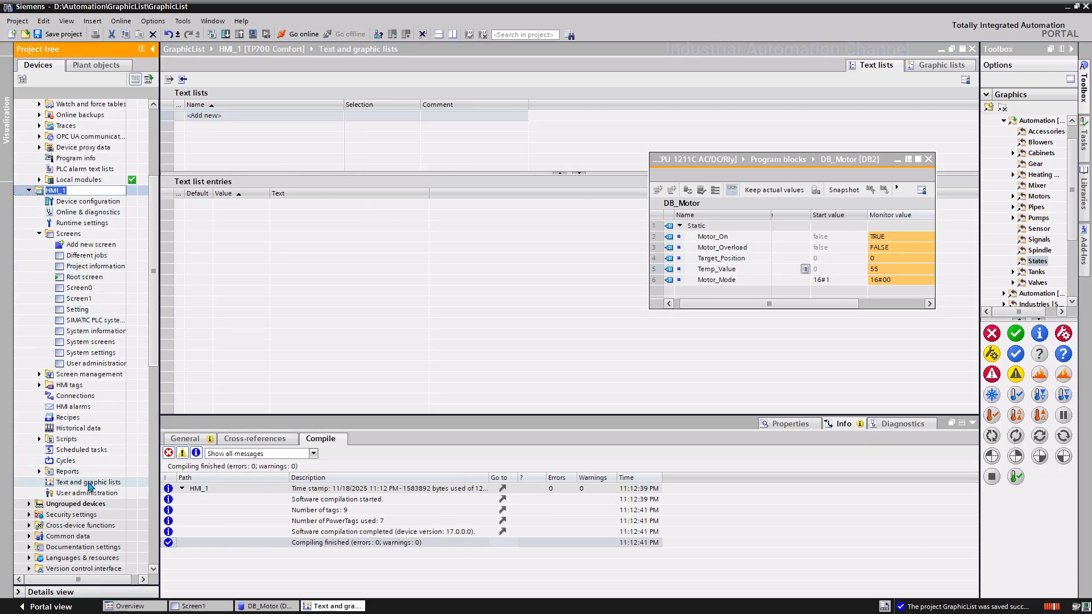
pyautogui.click(107, 482)
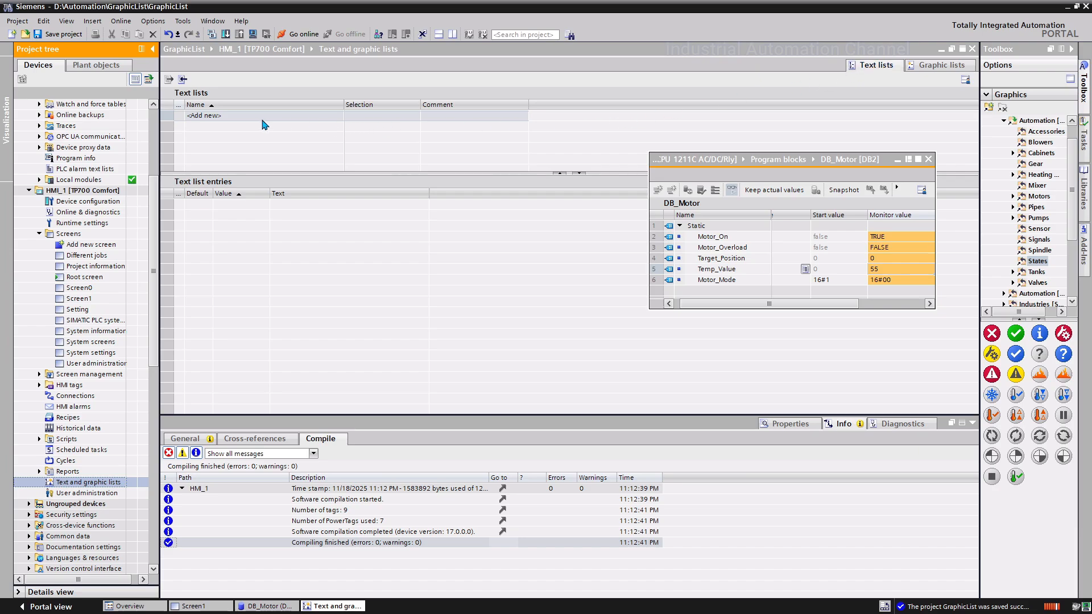
pyautogui.doubleClick(210, 116)
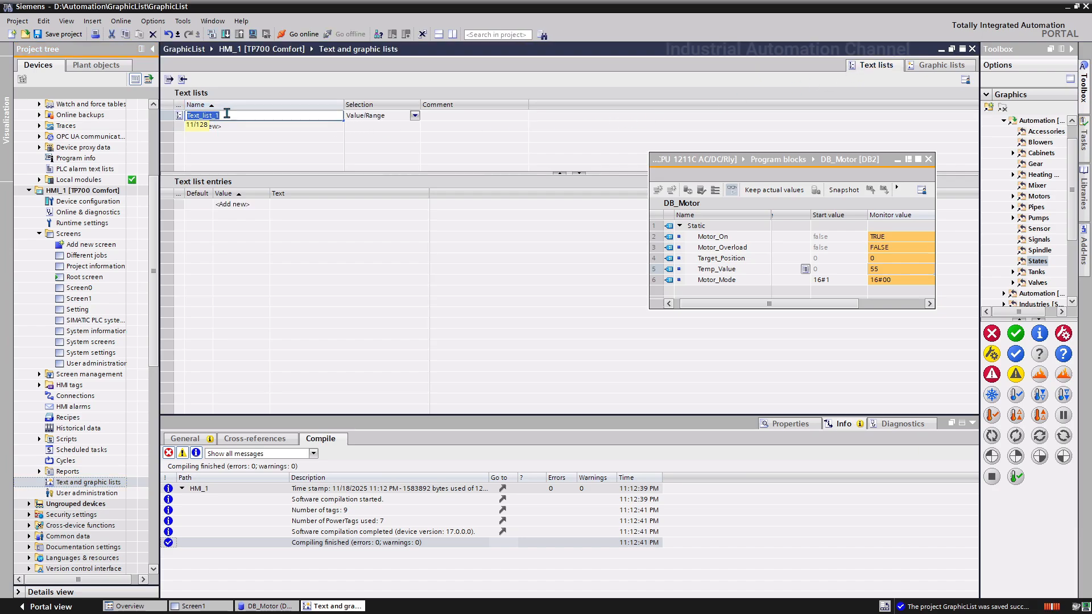
pyautogui.click(228, 114)
pyautogui.press('BackSpace')
pyautogui.write('Motor_Mode')
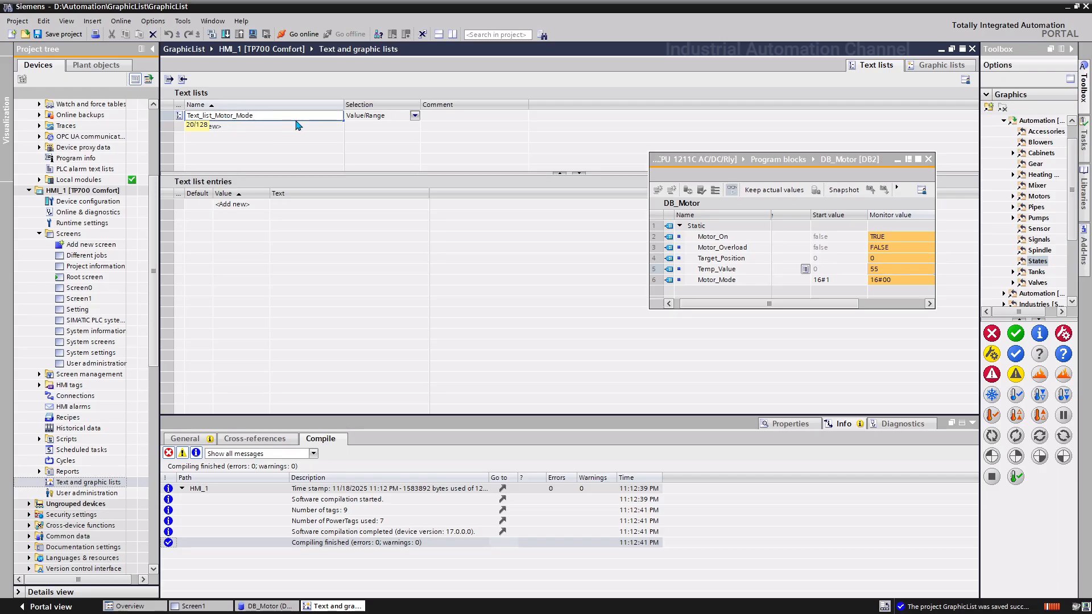
pyautogui.click(415, 116)
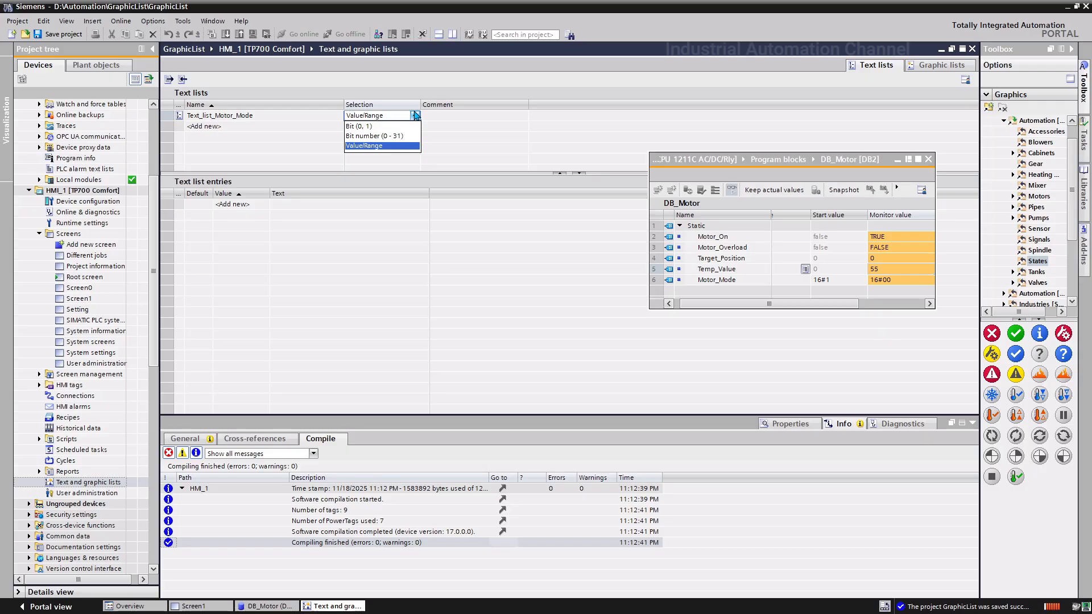
pyautogui.click(416, 115)
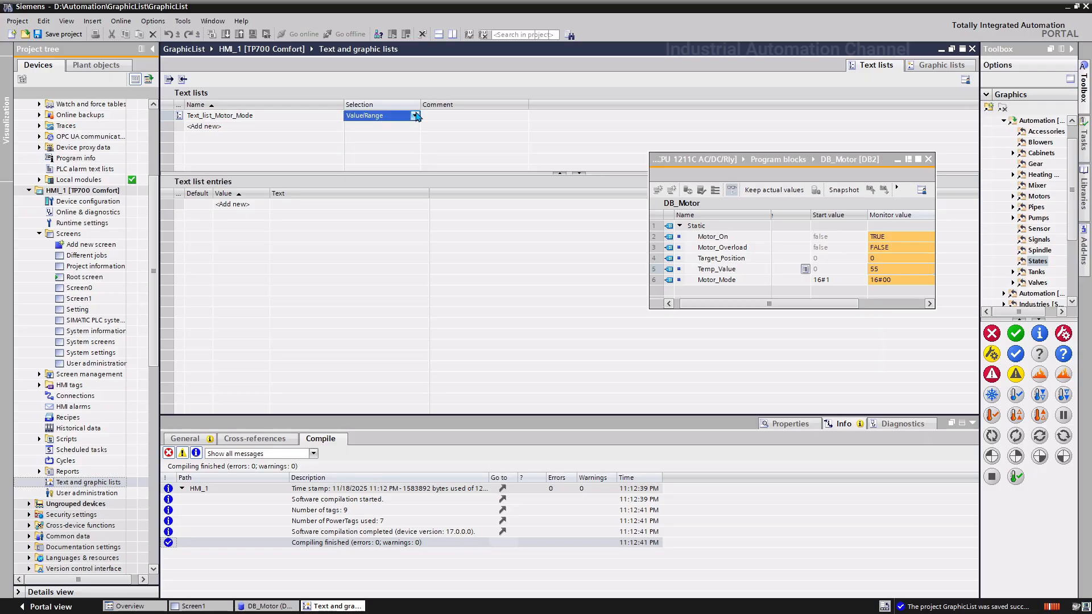
# Add a text list entry with value 1 and the text "Motor Stopped." to Text_list_Motor_Mode.
pyautogui.click(251, 206)
pyautogui.click(249, 204)
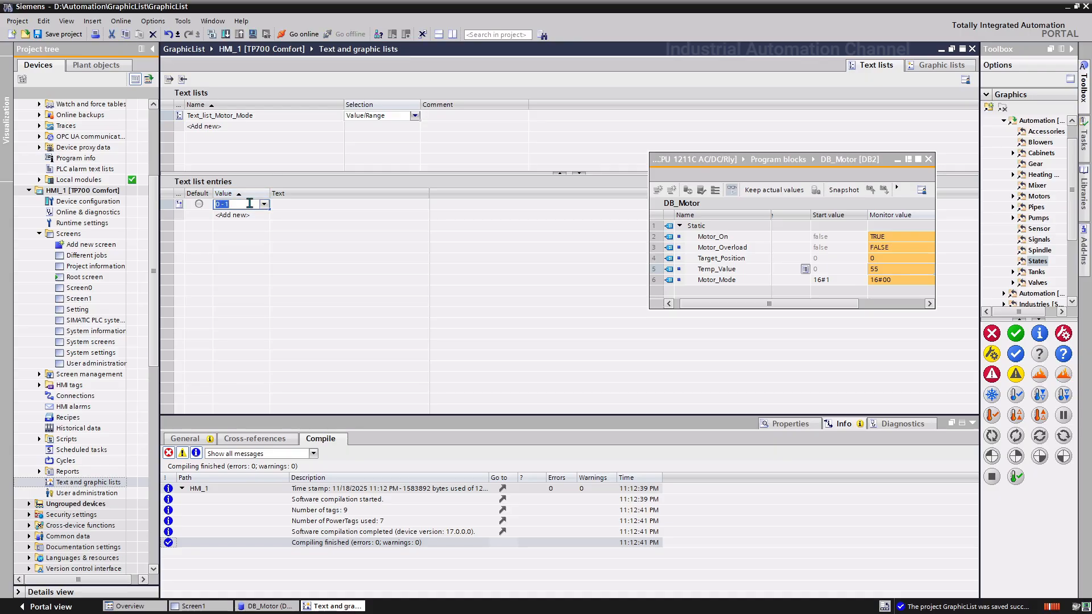
pyautogui.write('1')
pyautogui.click(309, 203)
pyautogui.write('Motor')
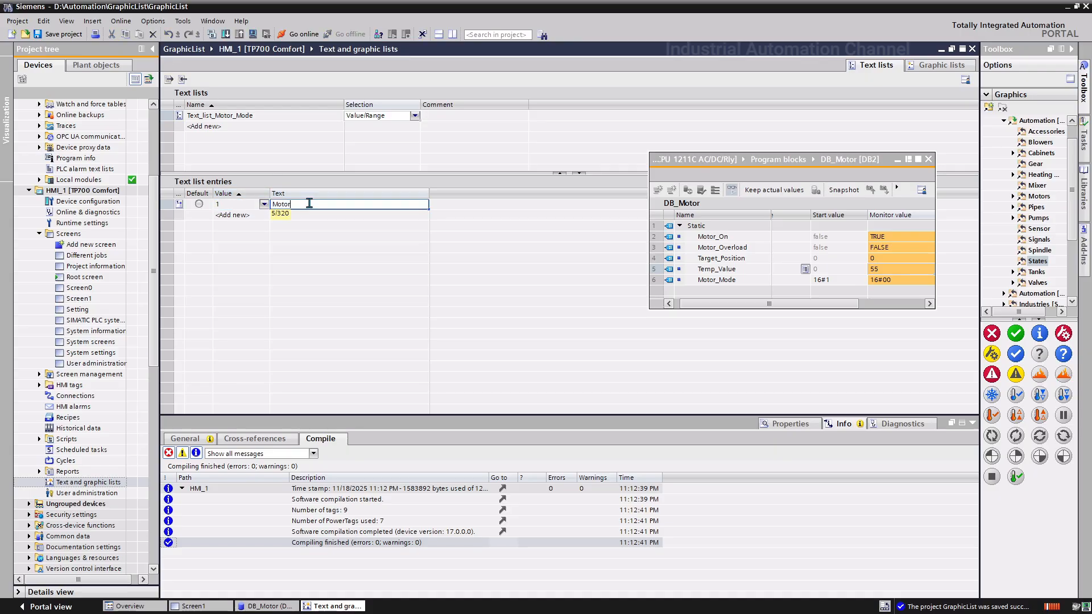
pyautogui.write(' Stopped.')
pyautogui.press('Return')
# Add a second text list entry for value 2 with the text "Motor Running.".
pyautogui.click(254, 215)
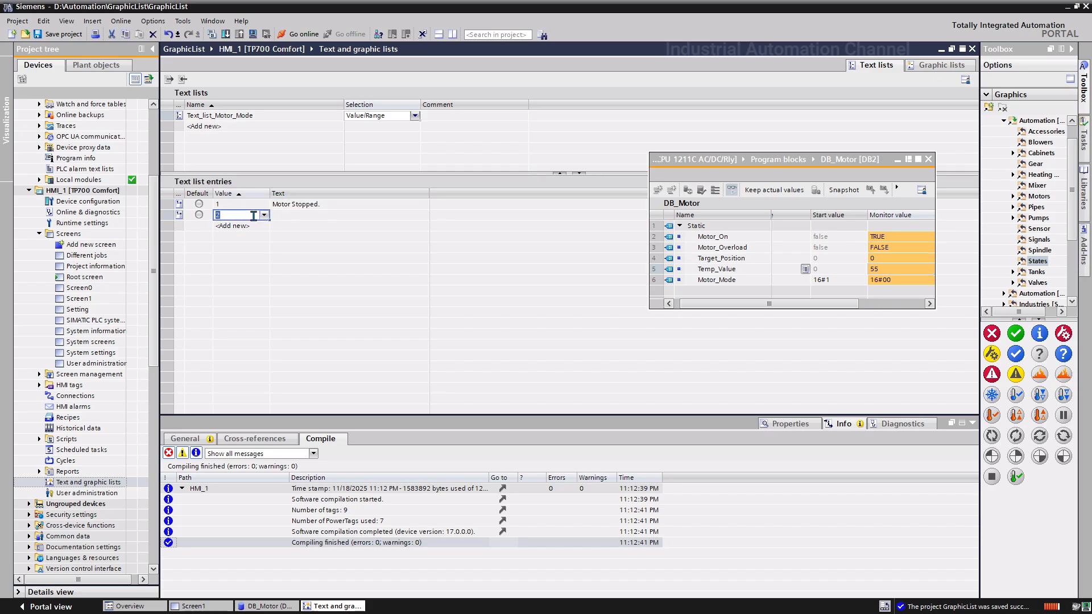
pyautogui.click(296, 215)
pyautogui.write('Motor')
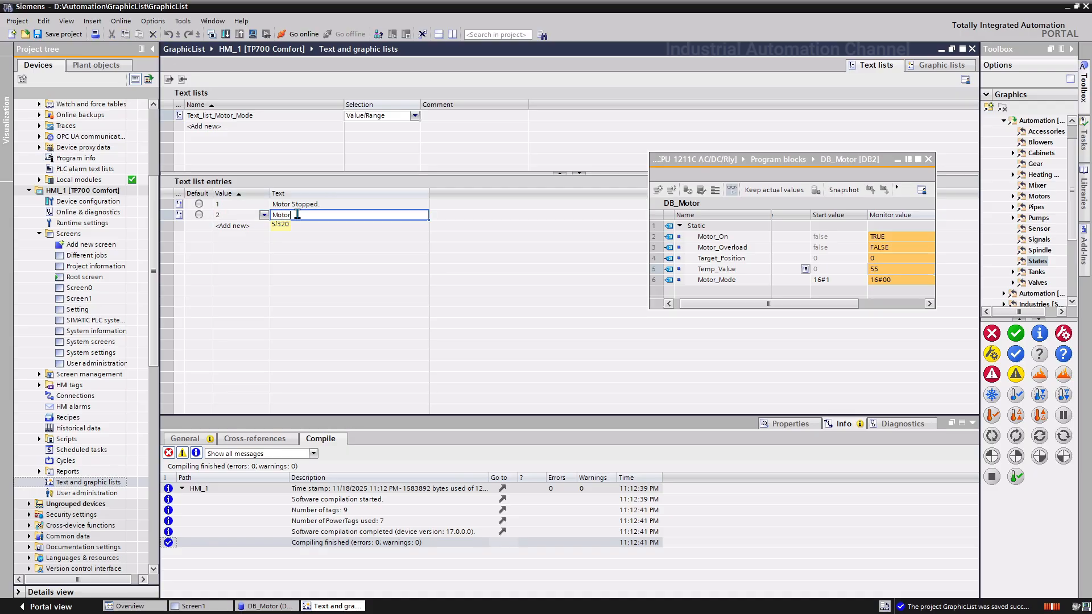
pyautogui.write(' Running.')
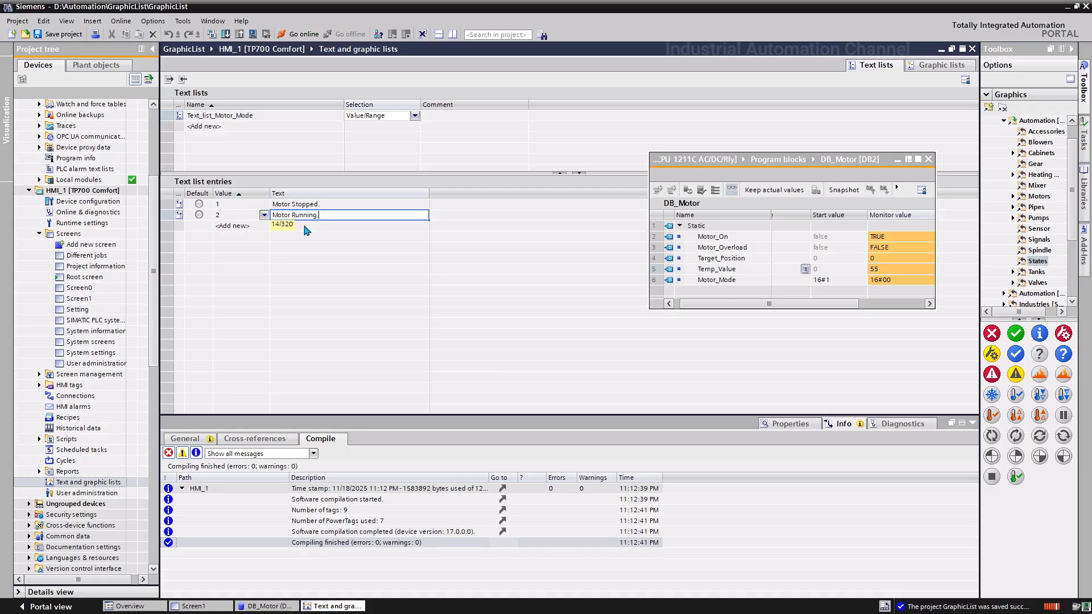
pyautogui.press('Return')
# Add a third text list entry for value 4 with the text "Motor Fault.".
pyautogui.click(249, 227)
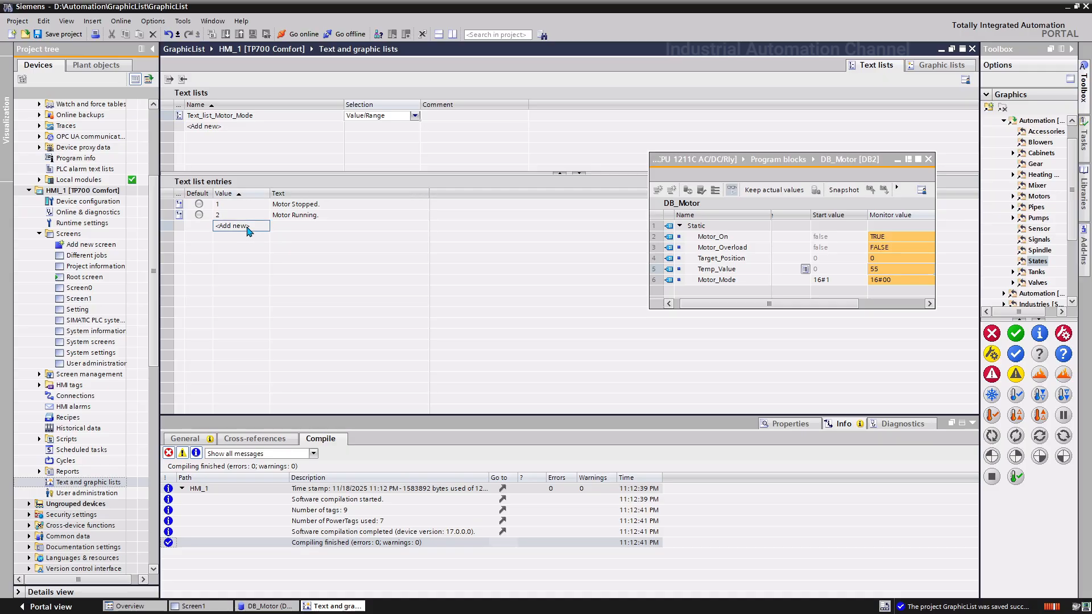
pyautogui.click(298, 227)
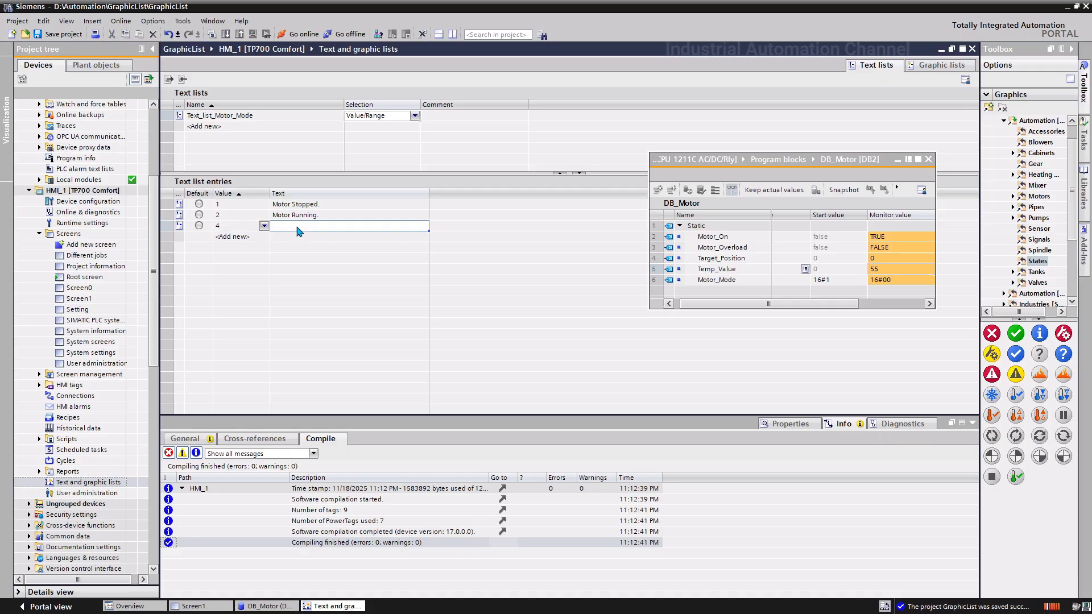
pyautogui.write('Motor F')
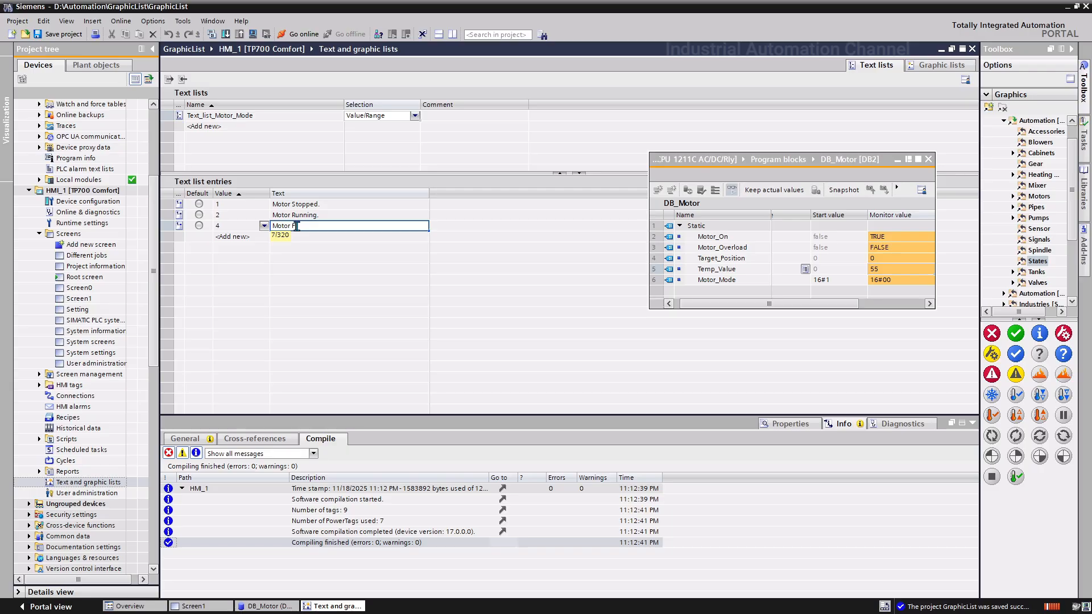
pyautogui.write('ault.')
pyautogui.press('Return')
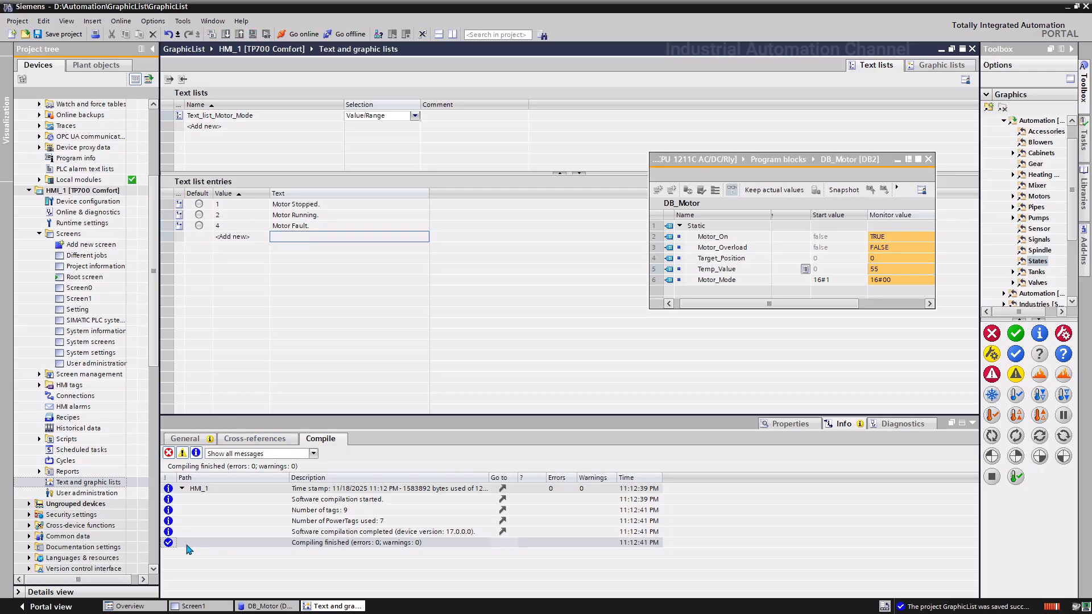
# Return to Screen1, move the DB_Motor window clear of the graphics and place a symbolic I/O field below the middle motor graphic.
pyautogui.click(199, 606)
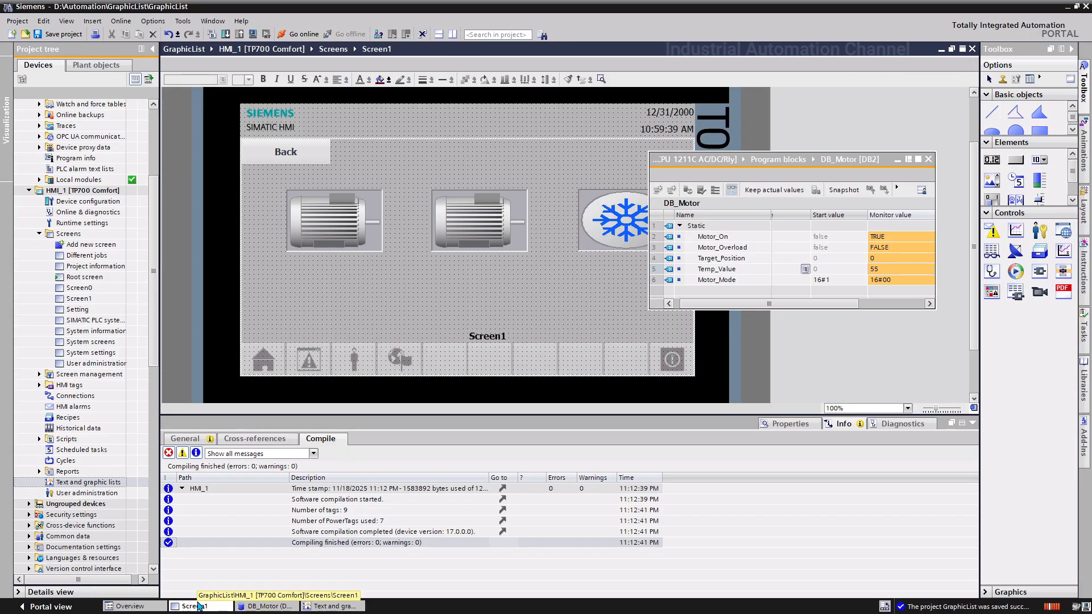
pyautogui.moveTo(765, 163); pyautogui.dragTo(799, 242)
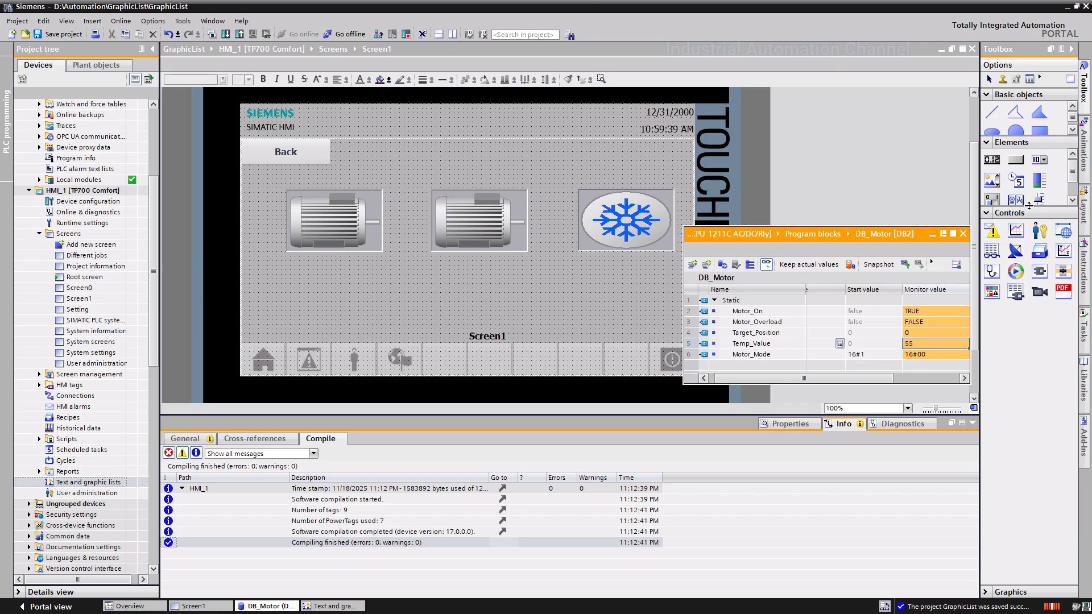
pyautogui.moveTo(1028, 206); pyautogui.dragTo(1029, 246)
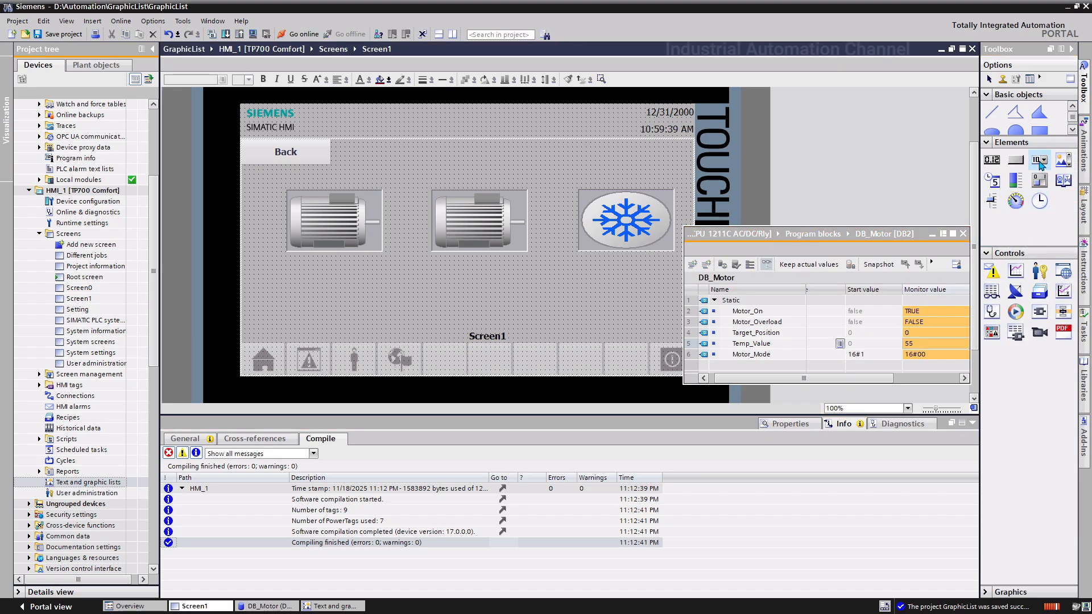
pyautogui.moveTo(1040, 165); pyautogui.dragTo(540, 280)
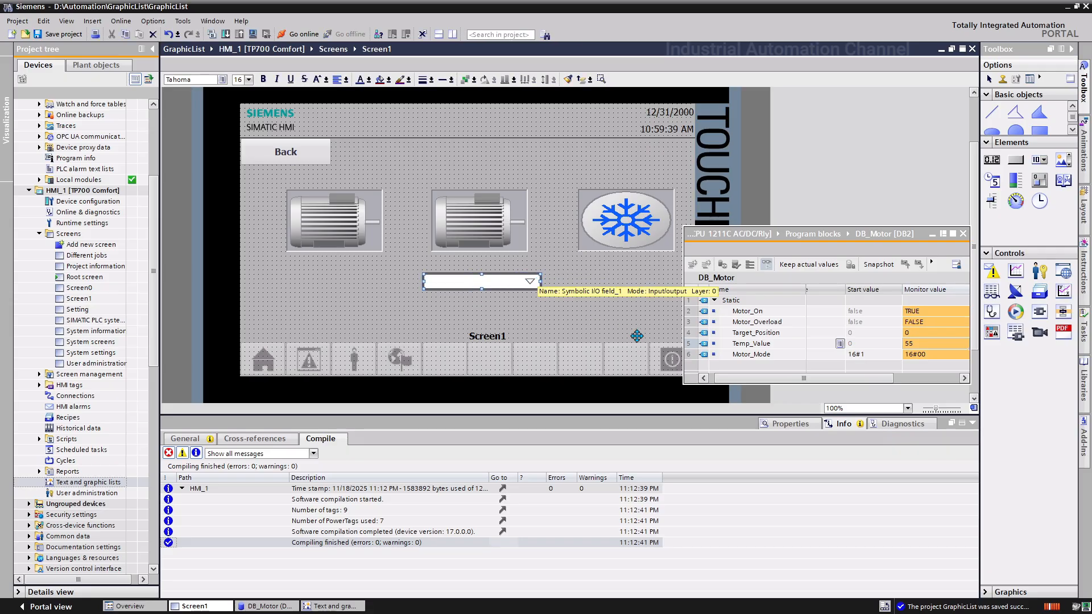
# Assign Text_list_Motor_Mode as the text list of the new symbolic I/O field.
pyautogui.click(769, 423)
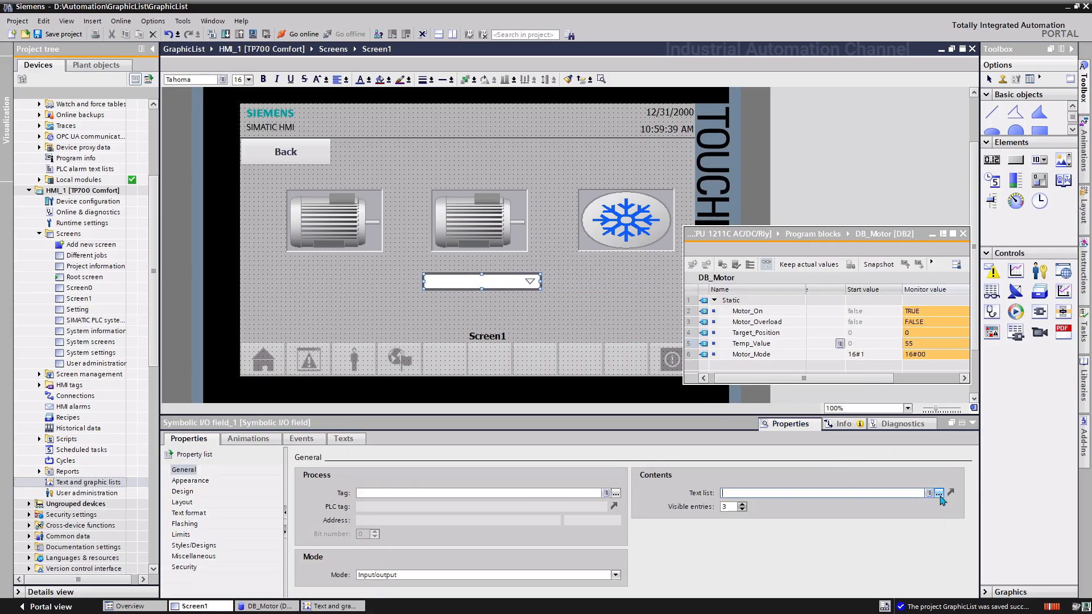
pyautogui.click(938, 493)
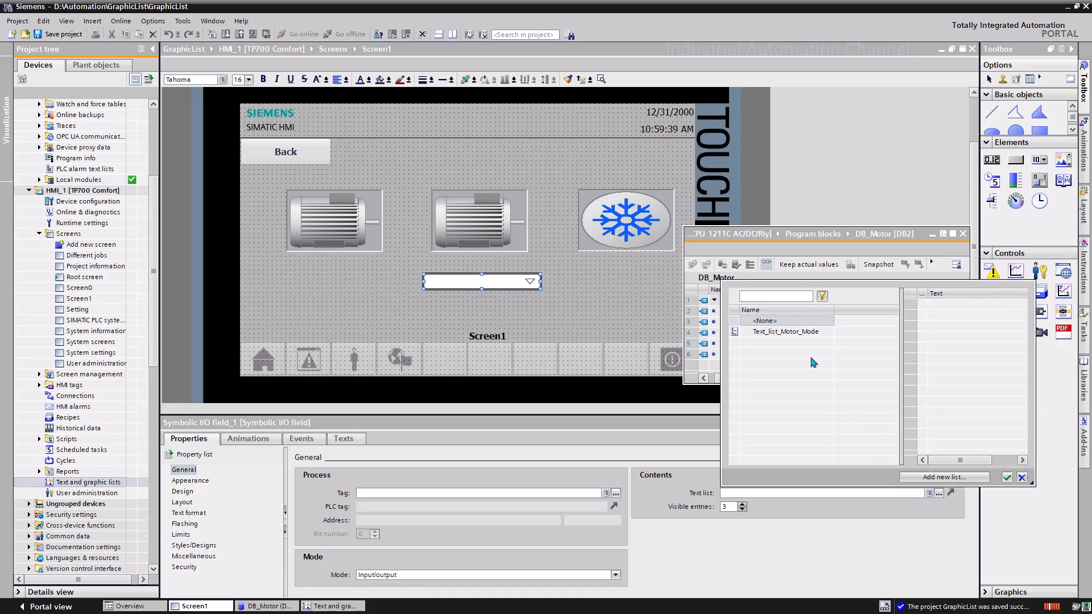
pyautogui.click(794, 333)
pyautogui.click(1006, 477)
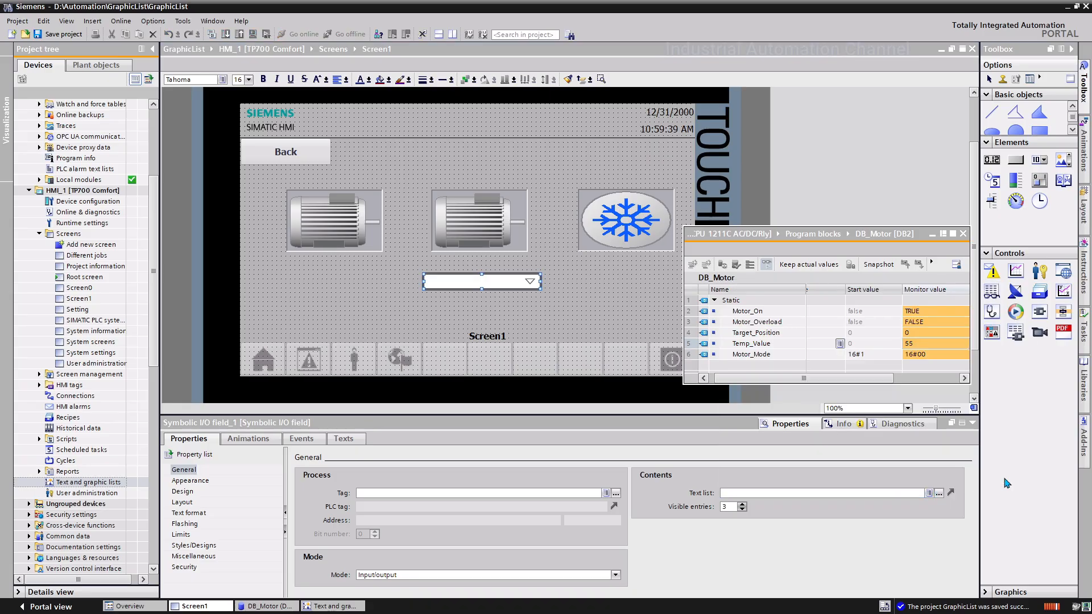
# Link the symbolic I/O field to the Motor_Mode tag from DB_Motor and set its mode to Output.
pyautogui.moveTo(705, 354); pyautogui.dragTo(473, 492)
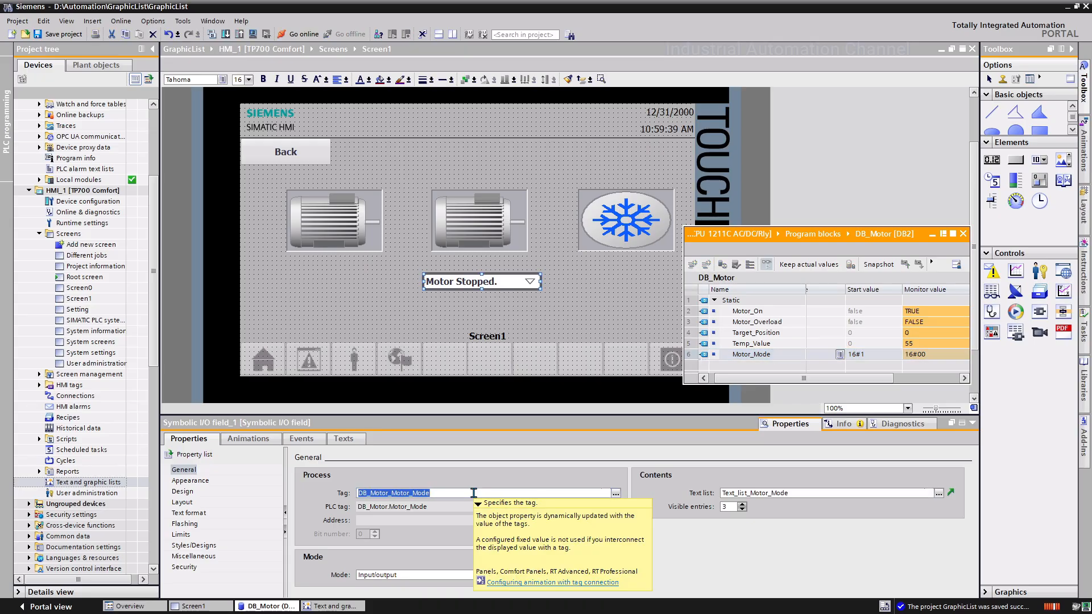
pyautogui.click(449, 580)
pyautogui.click(449, 580)
pyautogui.click(449, 580)
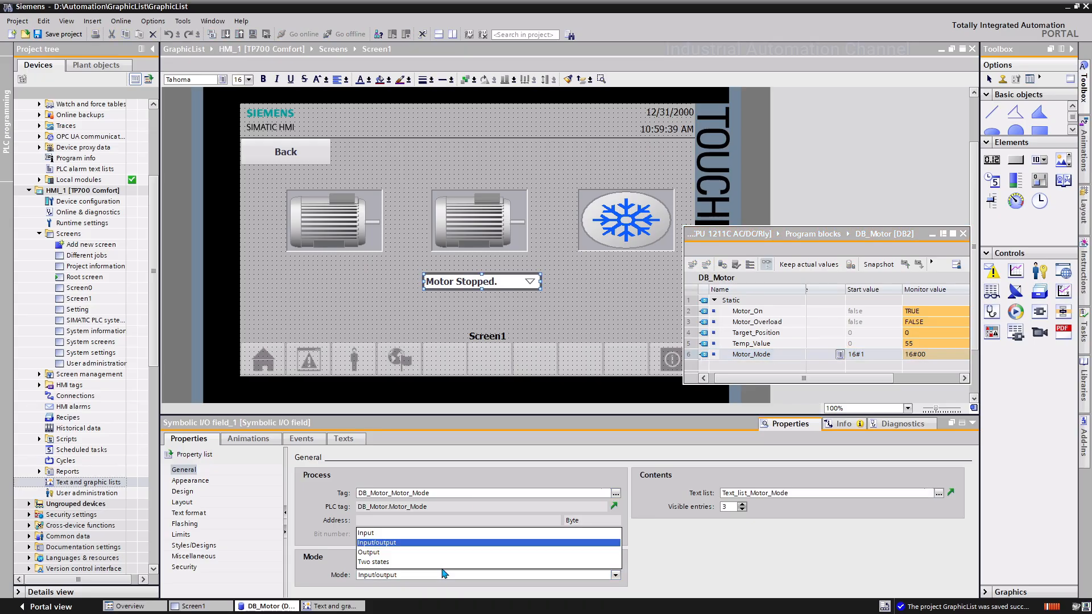
pyautogui.click(429, 559)
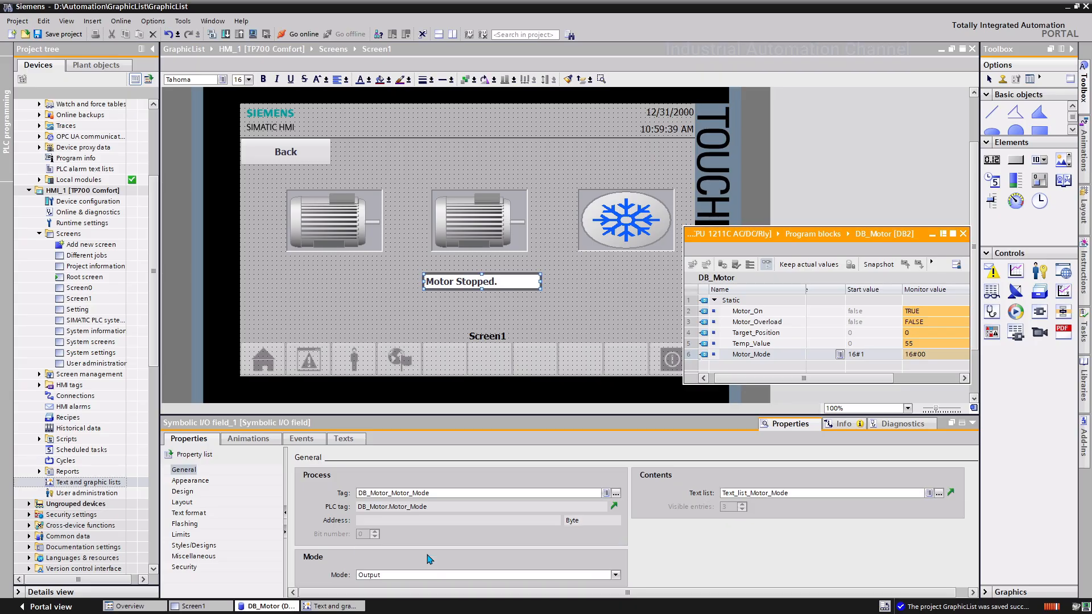
# Save the project and start the runtime simulation of HMI_1.
pyautogui.click(97, 192)
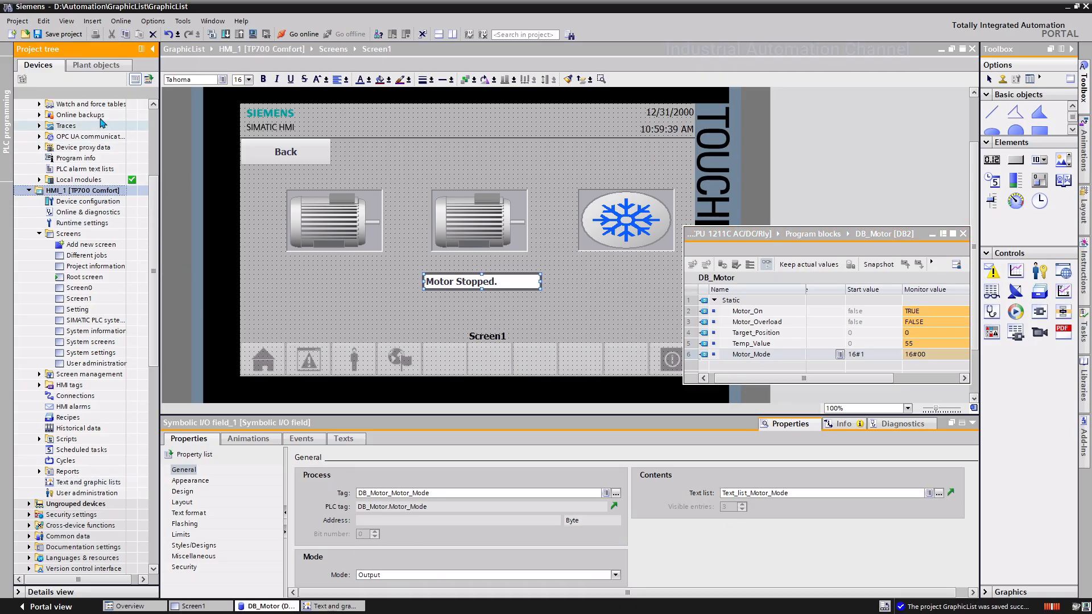
pyautogui.click(73, 35)
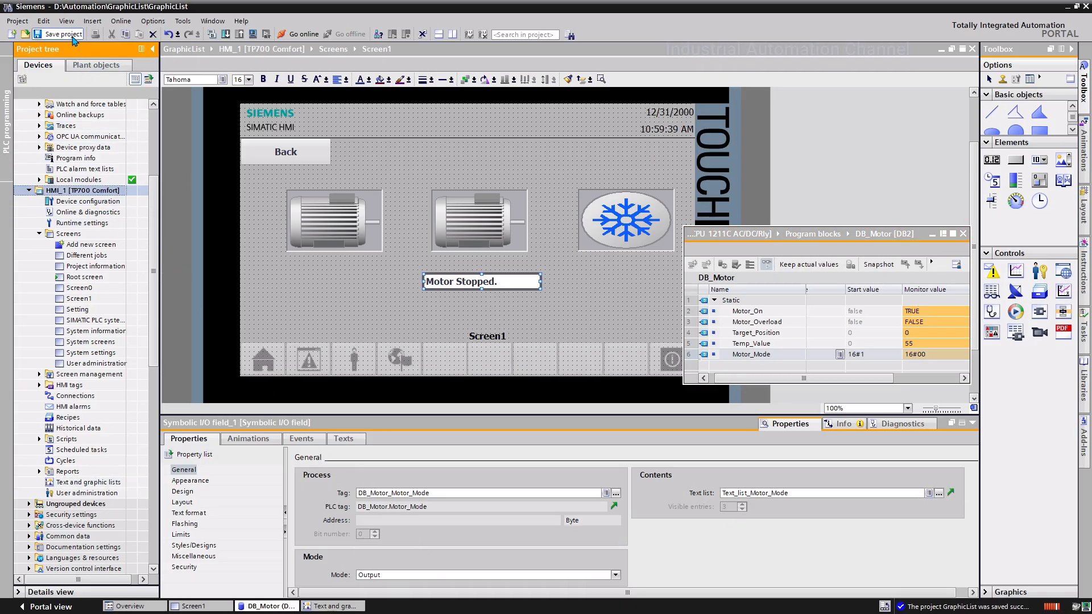
pyautogui.click(253, 34)
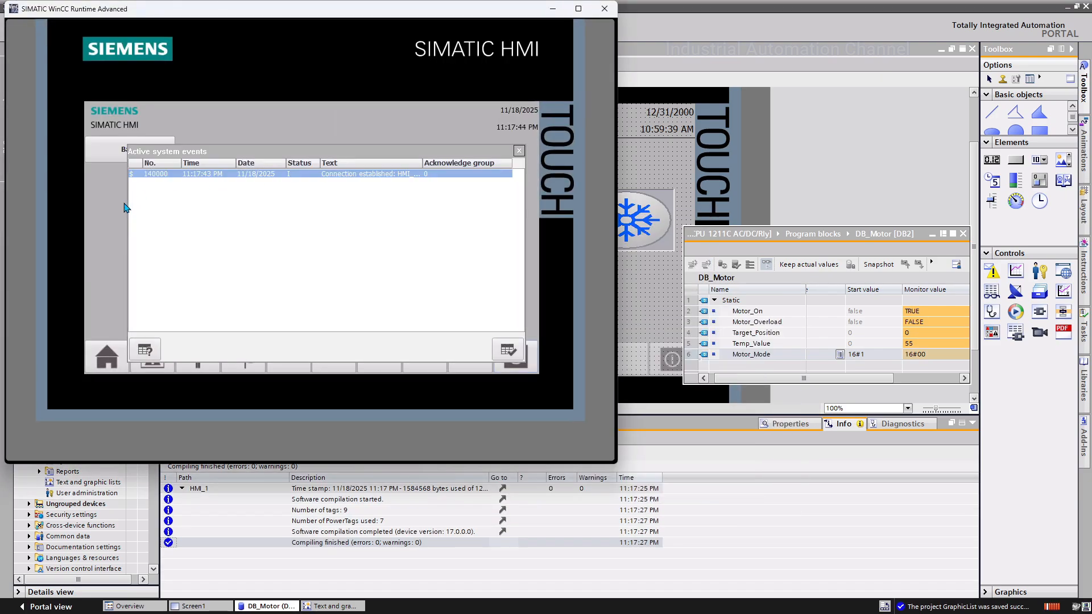
# Shrink TIA Portal beside the simulation and test the text list by modifying the monitored Motor_Mode value to hex 1, 2 and 4 in turn.
pyautogui.click(1076, 7)
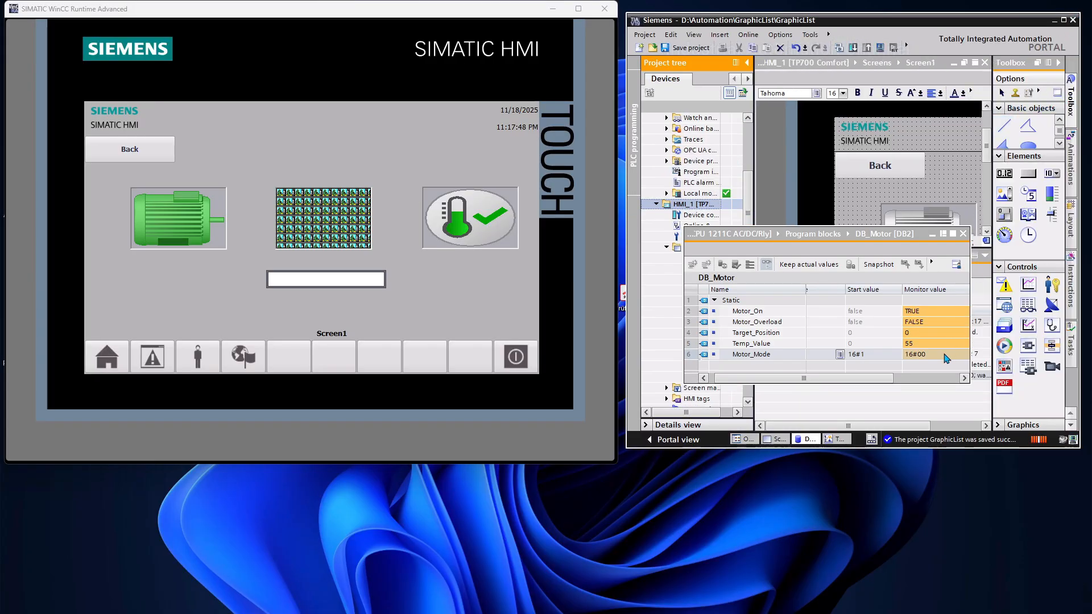
pyautogui.doubleClick(944, 355)
pyautogui.write('1')
pyautogui.press('Return')
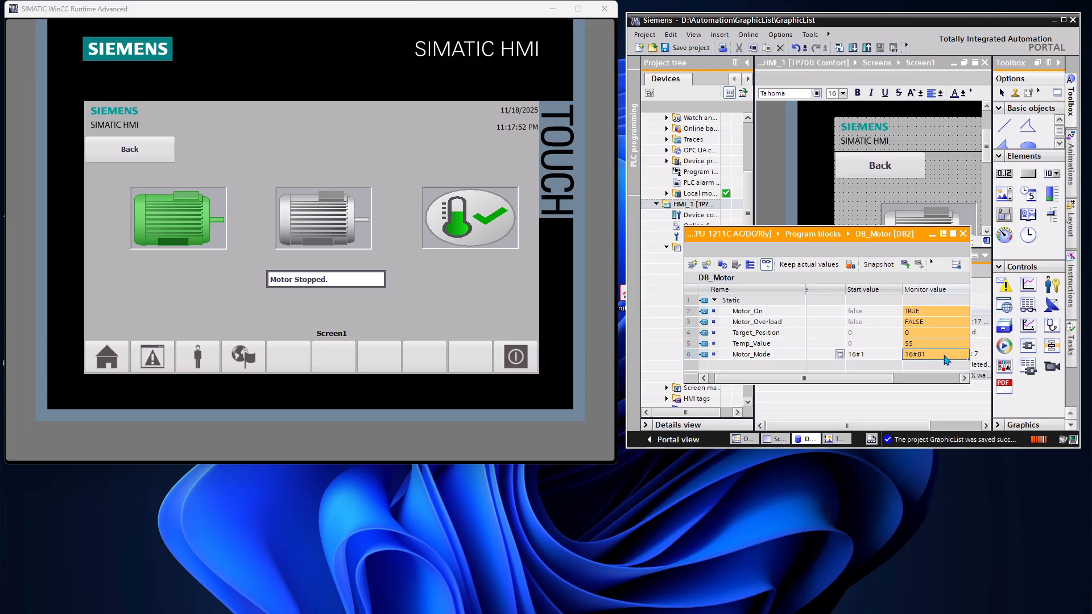
pyautogui.doubleClick(943, 355)
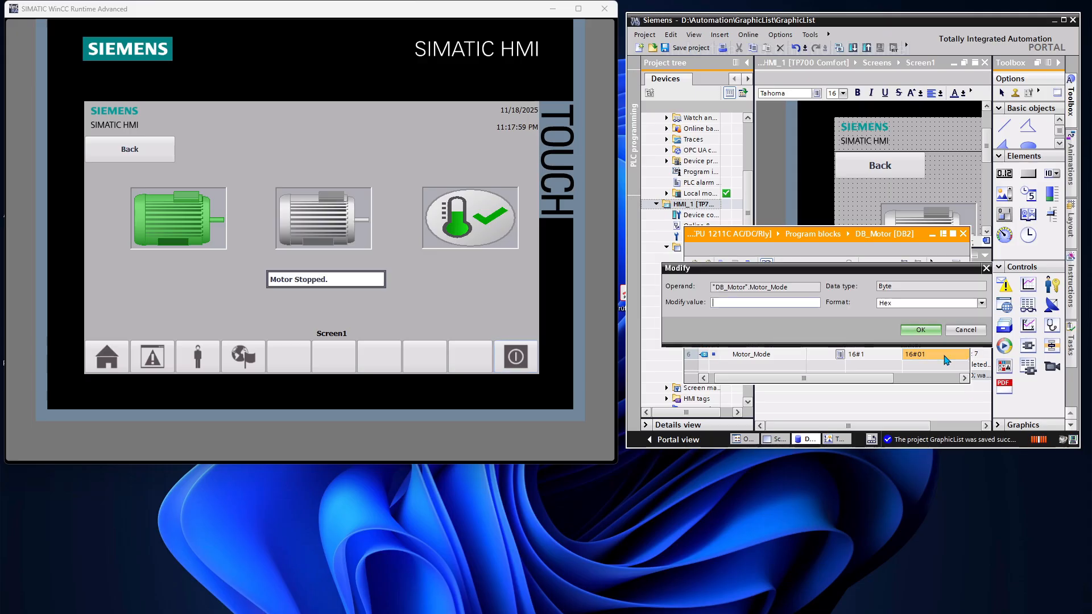
pyautogui.write('2')
pyautogui.press('Return')
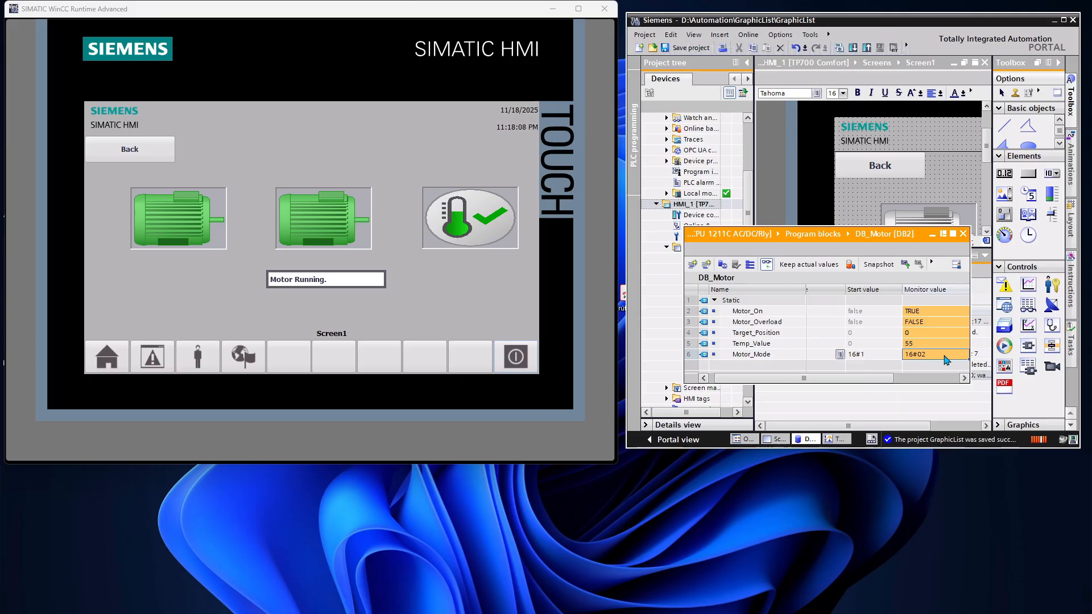
pyautogui.doubleClick(943, 355)
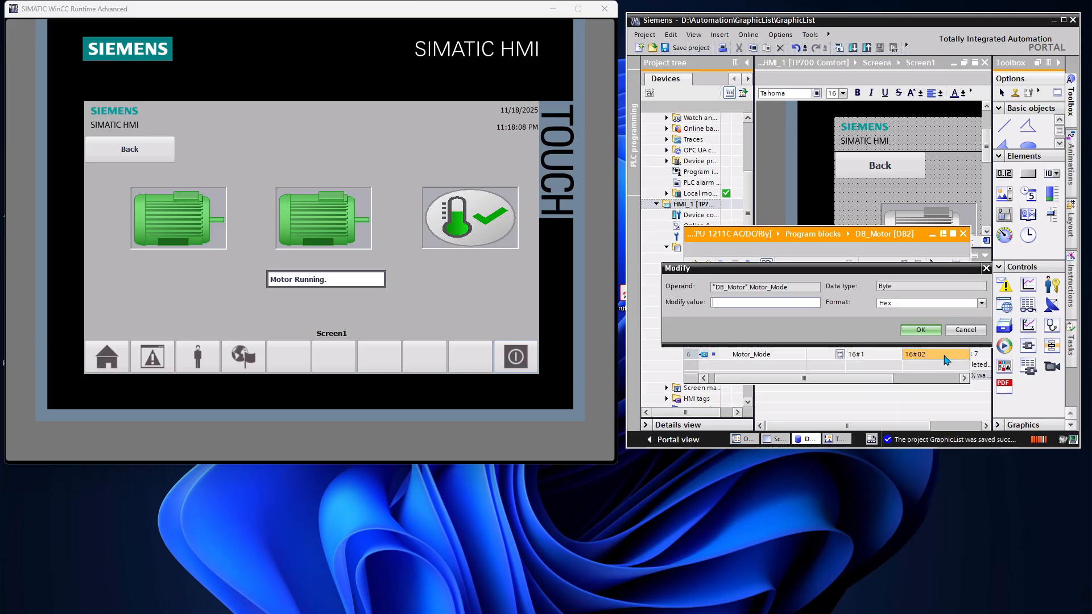
pyautogui.write('4')
pyautogui.click(921, 331)
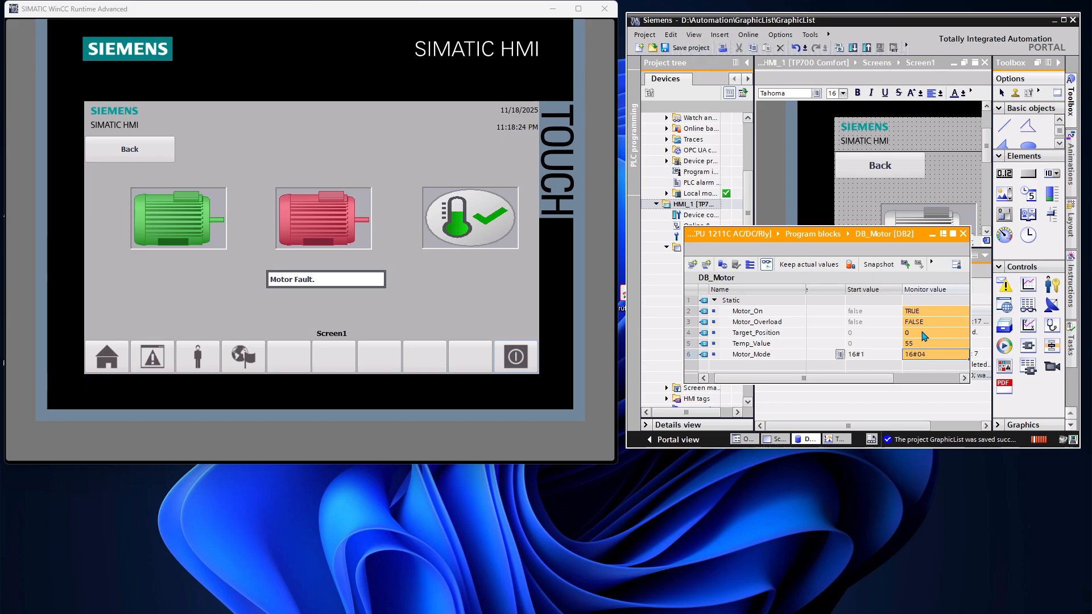
# Maximize TIA Portal and show the properties of the symbolic I/O field on Screen1.
pyautogui.click(1063, 21)
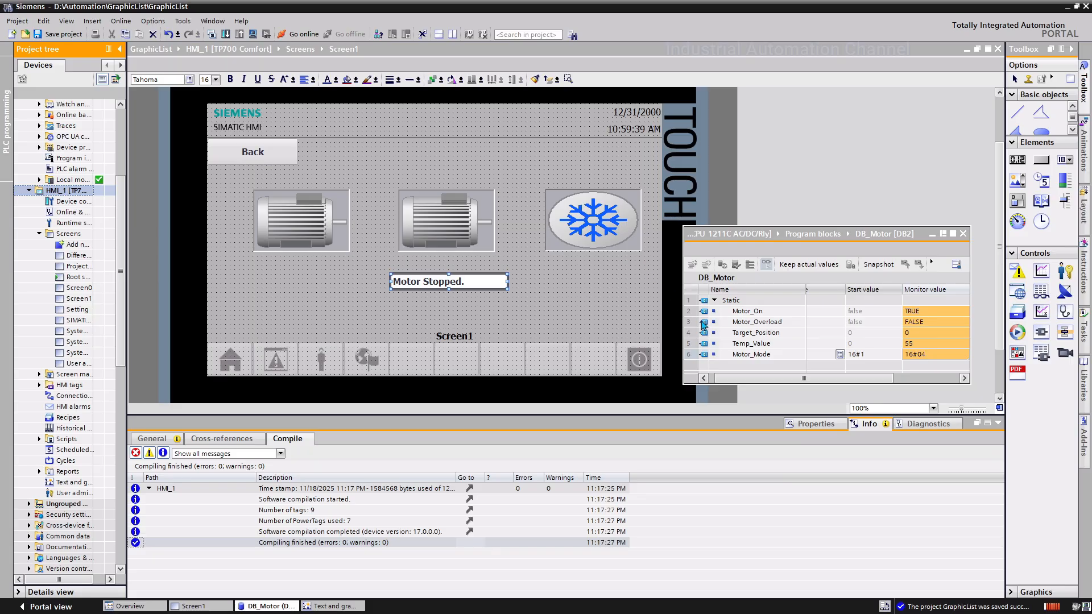
pyautogui.click(805, 423)
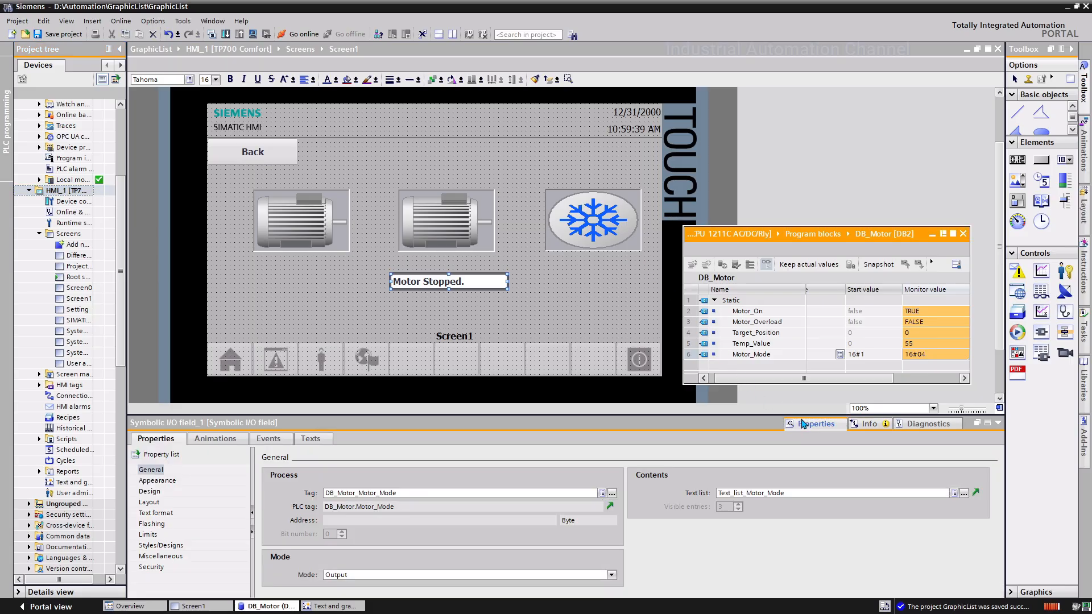